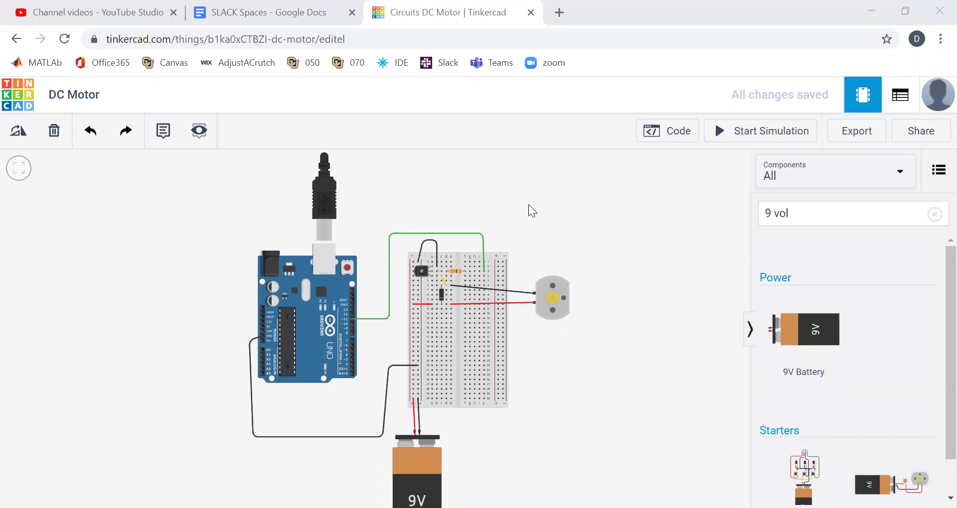
Close the DC Motor circuit and go back to the Tinkercad designs dashboard
click(28, 102)
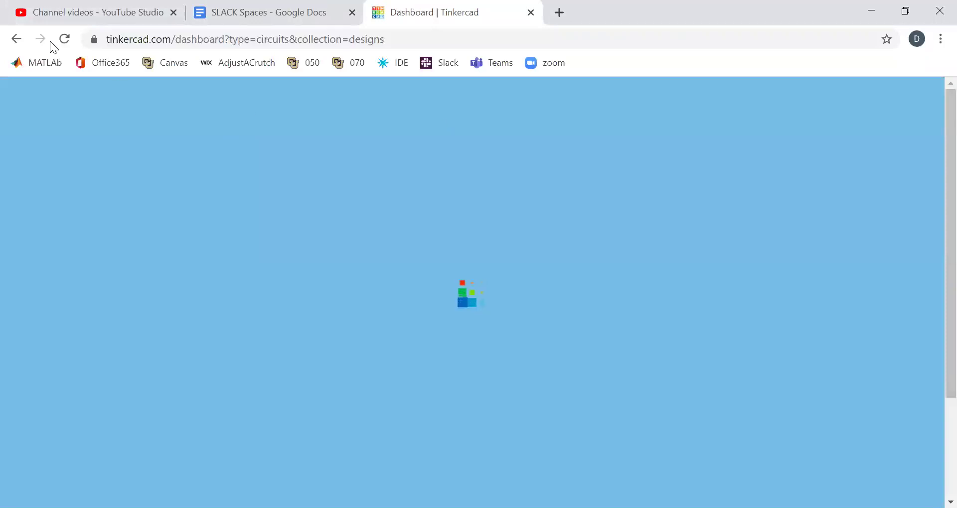
Reload the dashboard, open Arduino Servo Control, and delete both servos
click(64, 39)
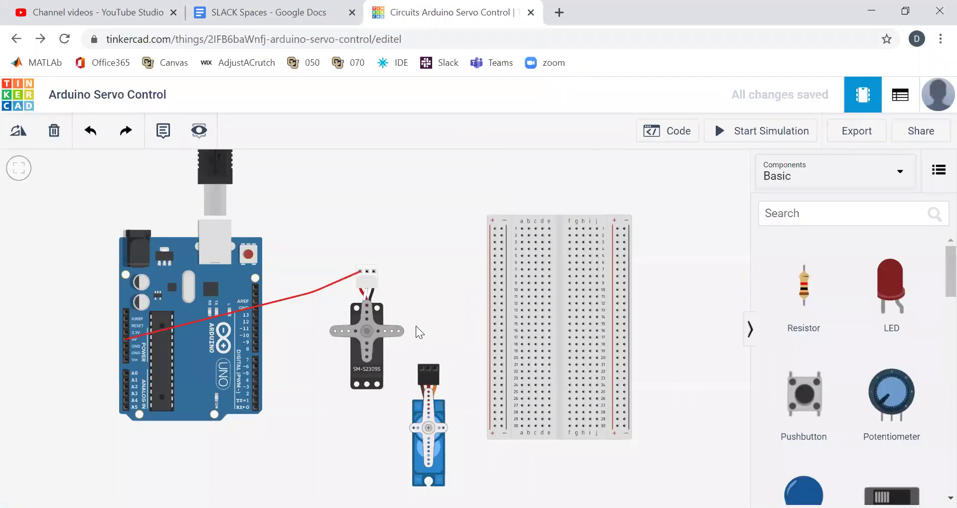
click(367, 326)
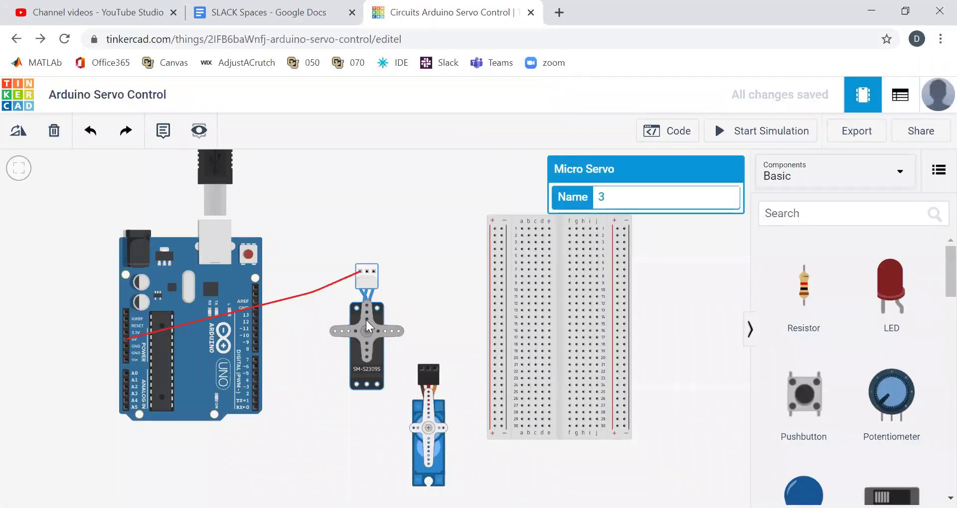
key(Delete)
click(422, 421)
key(Delete)
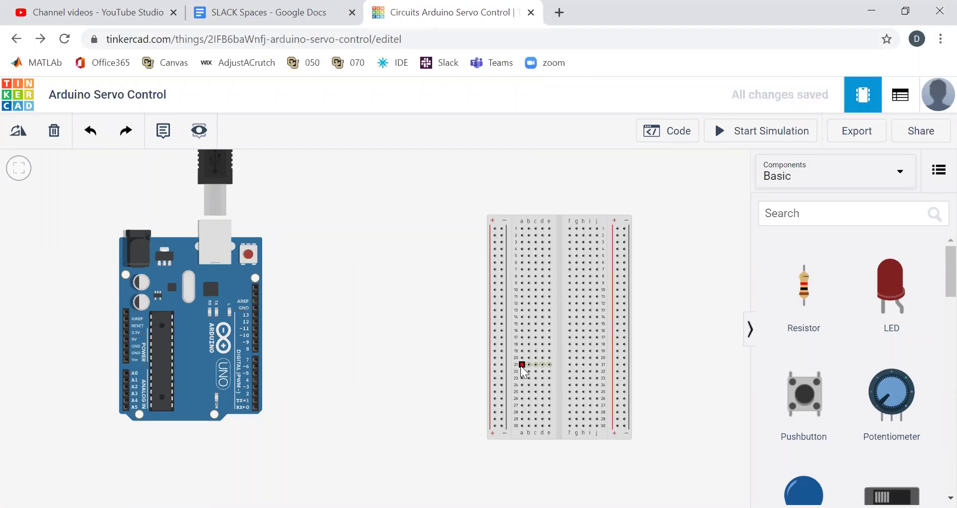
Delete the breadboard and the Arduino board, confirming the programmable-board warning
click(521, 365)
key(Escape)
click(558, 233)
key(Delete)
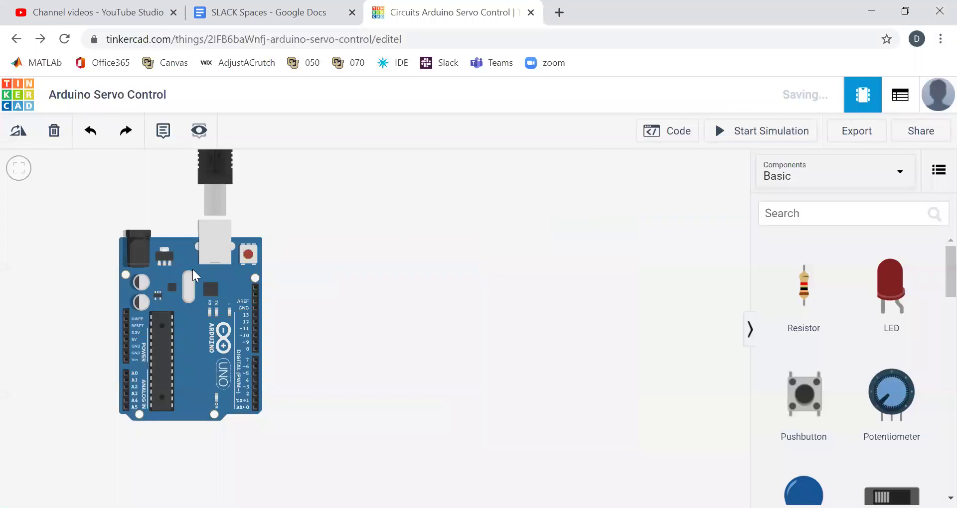
click(231, 293)
key(Delete)
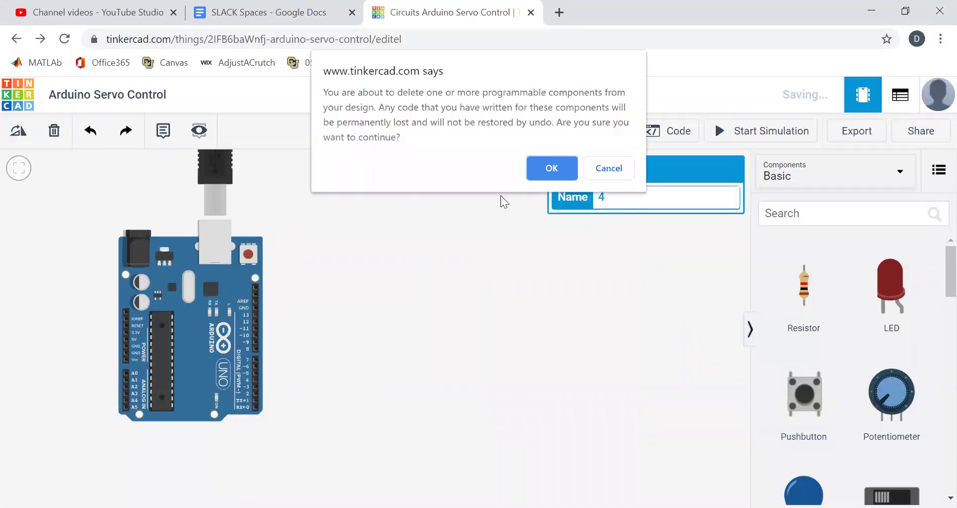
click(553, 164)
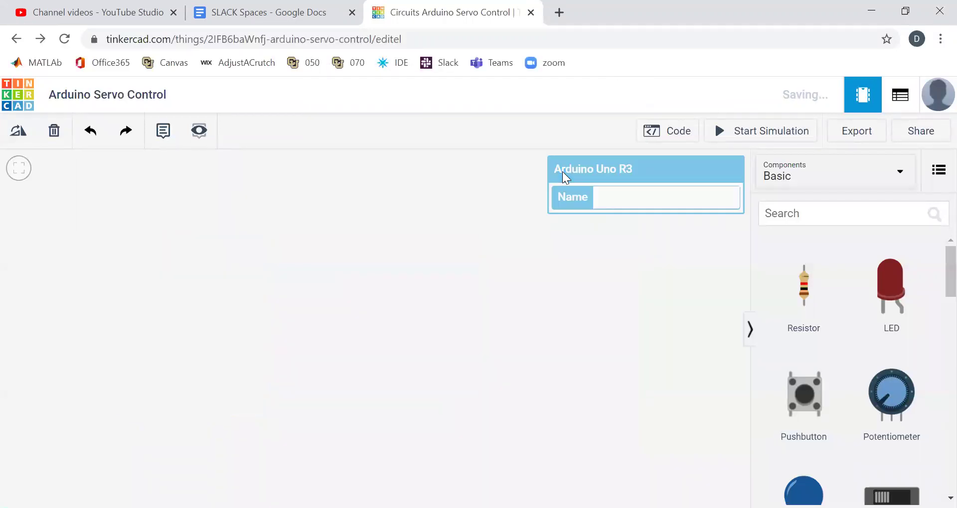
Search the component library and add an Arduino Uno R3 and a Small Breadboard
click(817, 207)
text(aer)
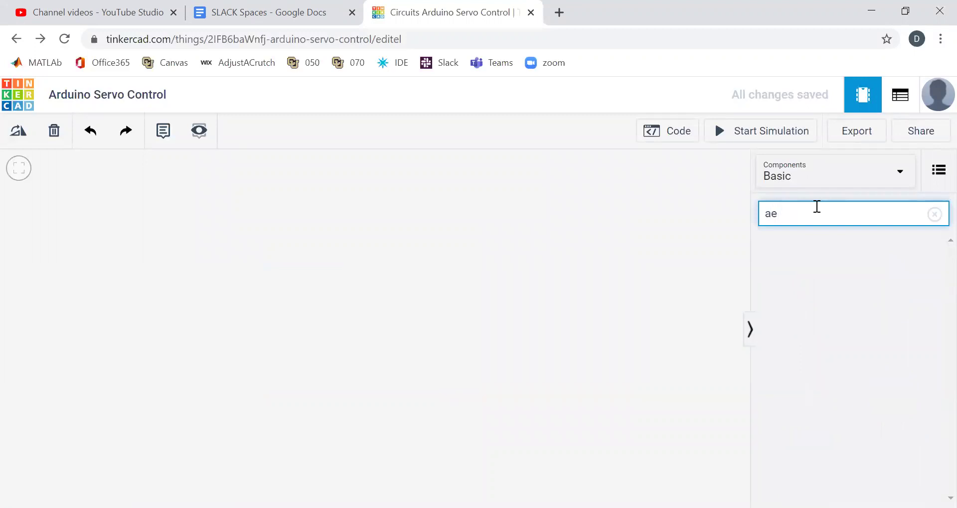
click(704, 361)
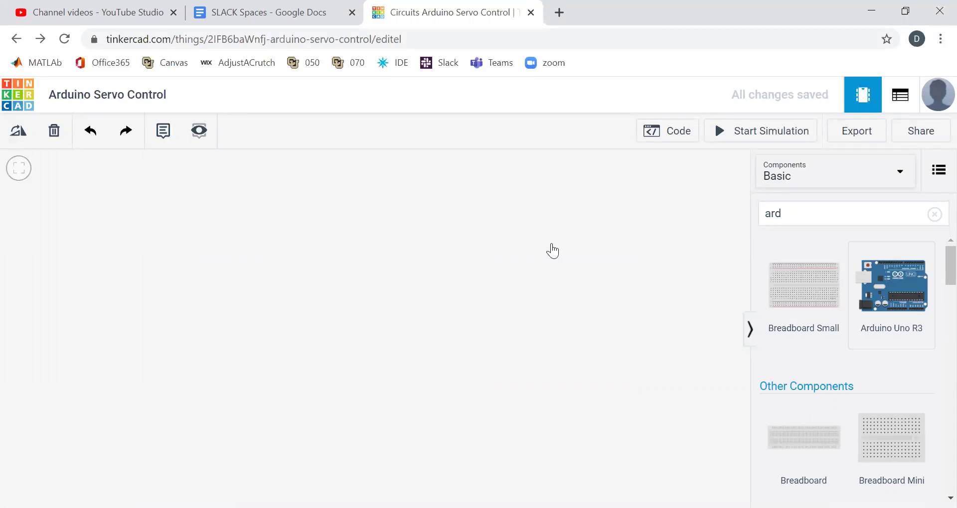
click(483, 297)
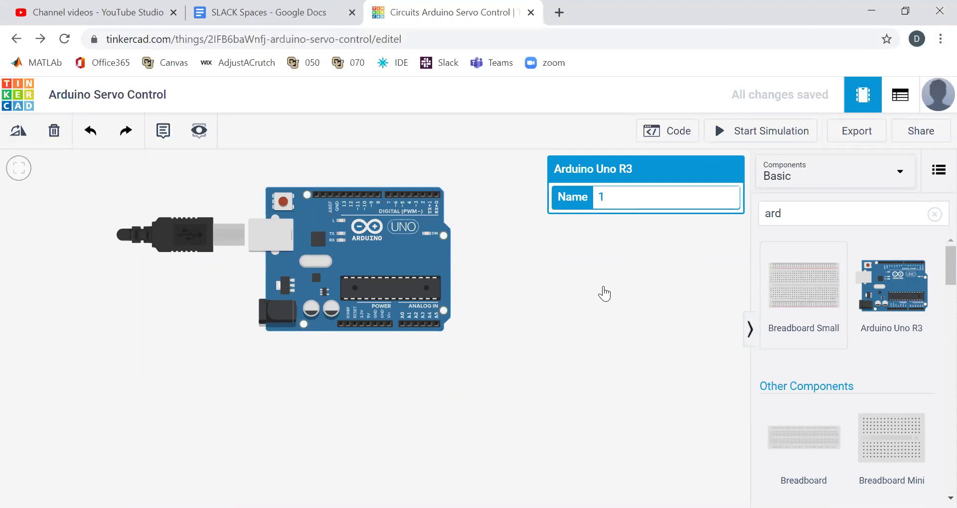
click(604, 293)
Rotate the Arduino upright and the breadboard vertical, placing the breadboard right of the Arduino
click(320, 245)
key(r)
key(r)
key(r)
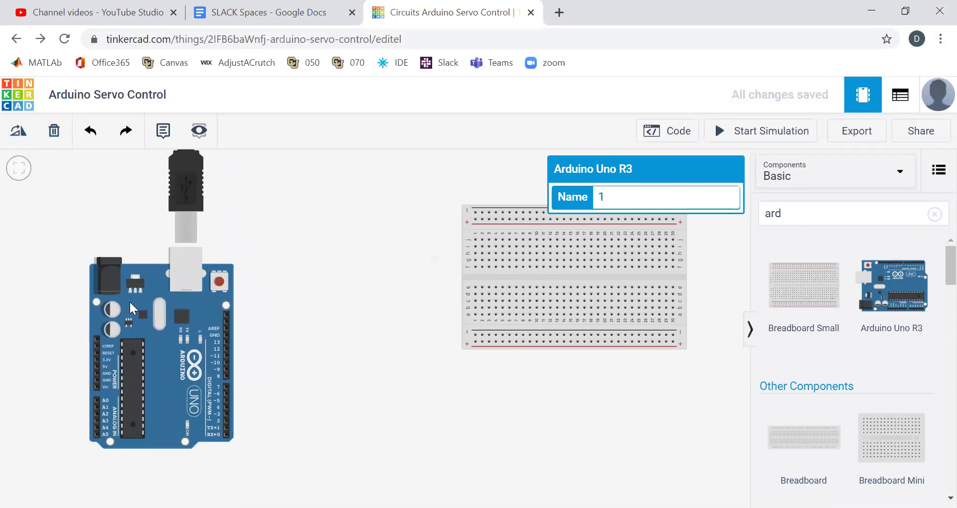
click(567, 301)
key(r)
key(r)
key(r)
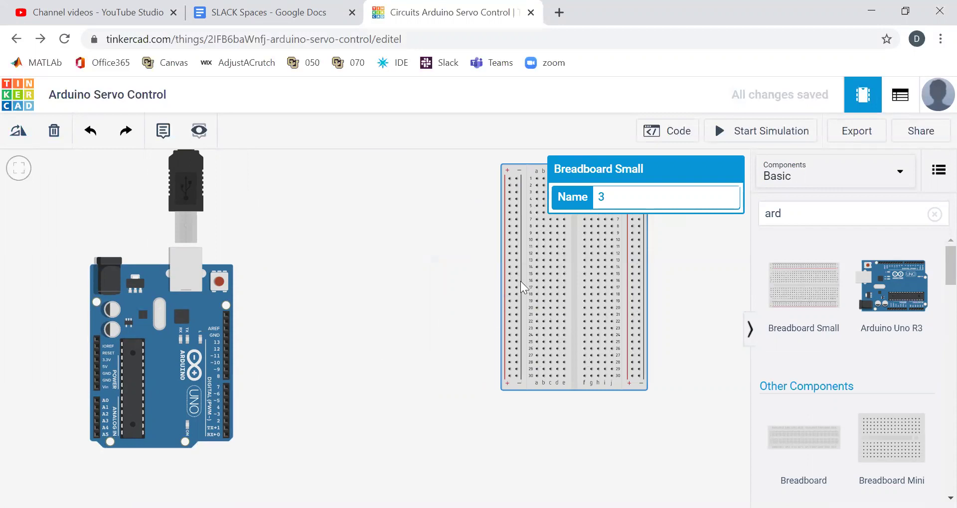
drag(497, 311, 647, 348)
click(807, 217)
click(753, 214)
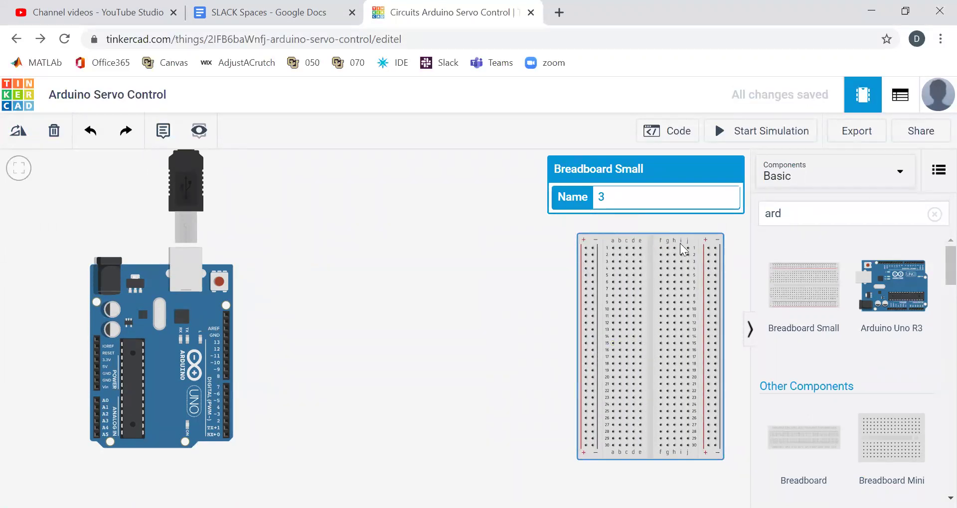
Search 'serv' and place a Micro Servo beside the Arduino
click(774, 213)
double_click(774, 214)
text(servo)
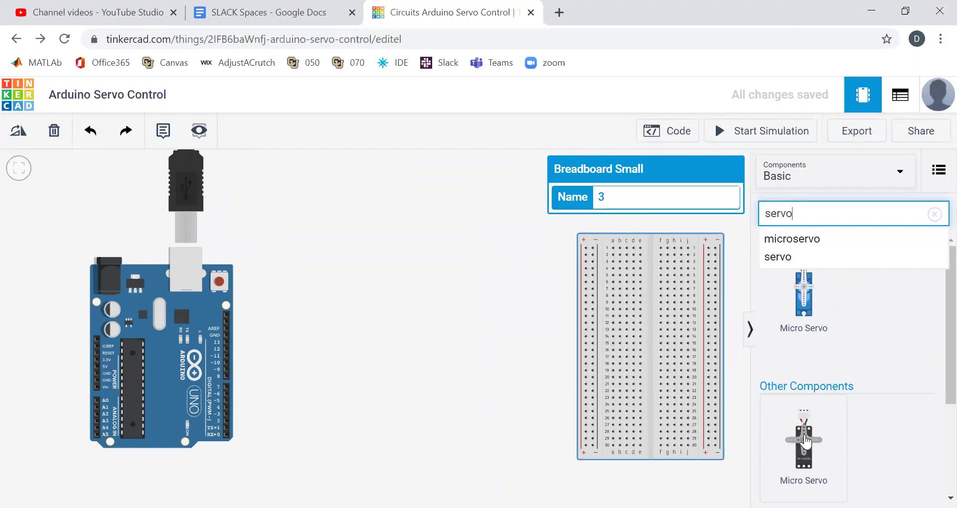
drag(804, 443, 356, 352)
drag(355, 407, 361, 350)
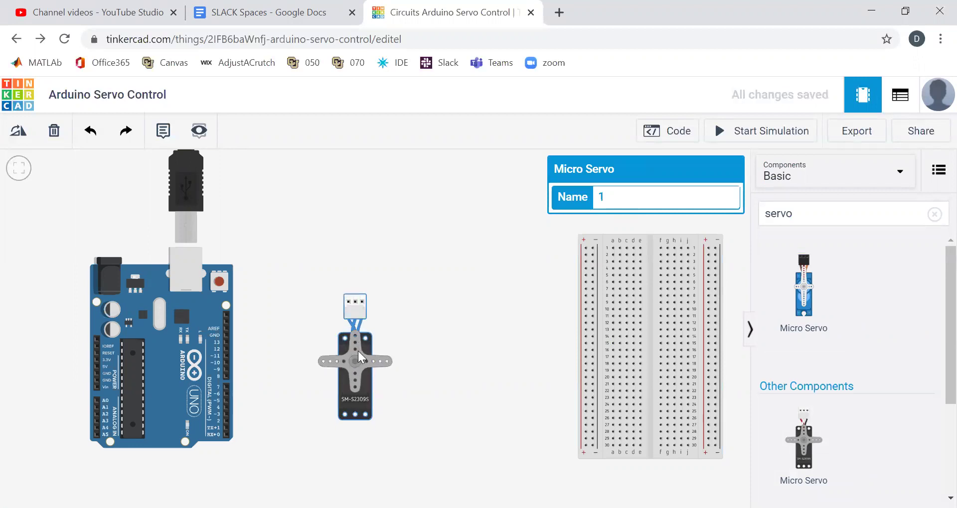
click(466, 359)
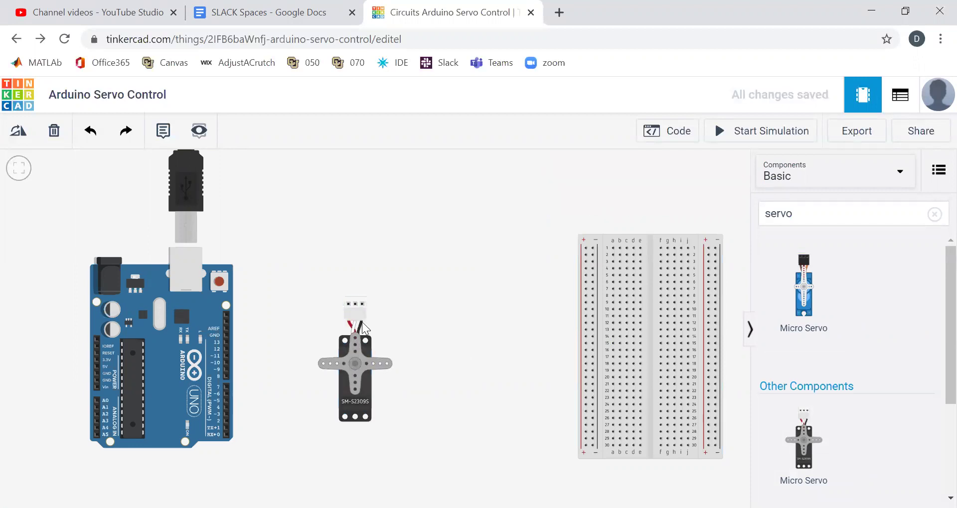
Wire the Arduino's 5V pin under the board to the servo's power pin in red
click(97, 368)
click(64, 371)
click(64, 450)
click(266, 396)
click(294, 292)
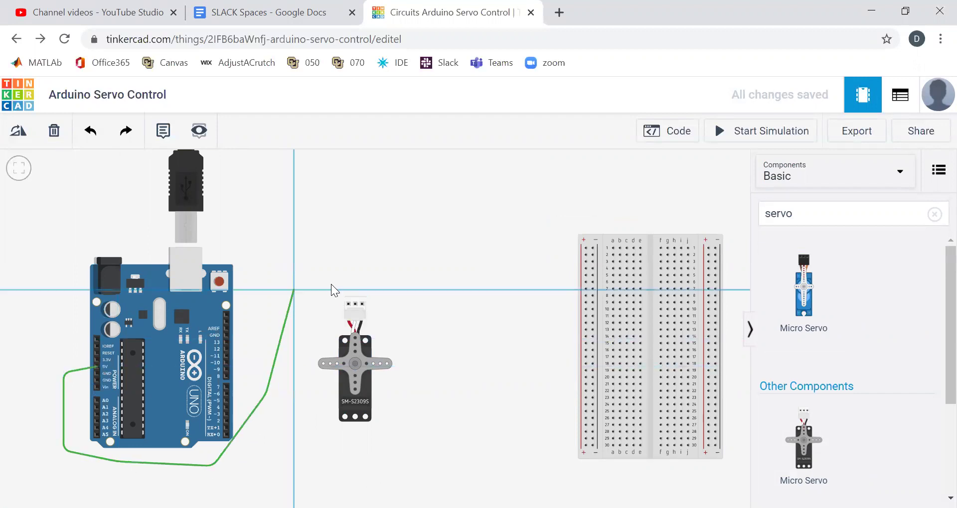
click(348, 303)
click(607, 199)
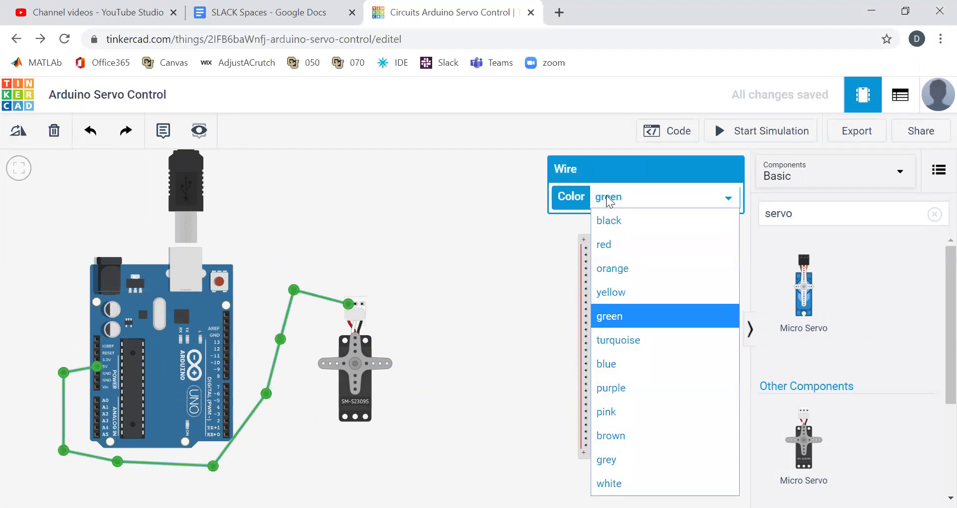
click(615, 246)
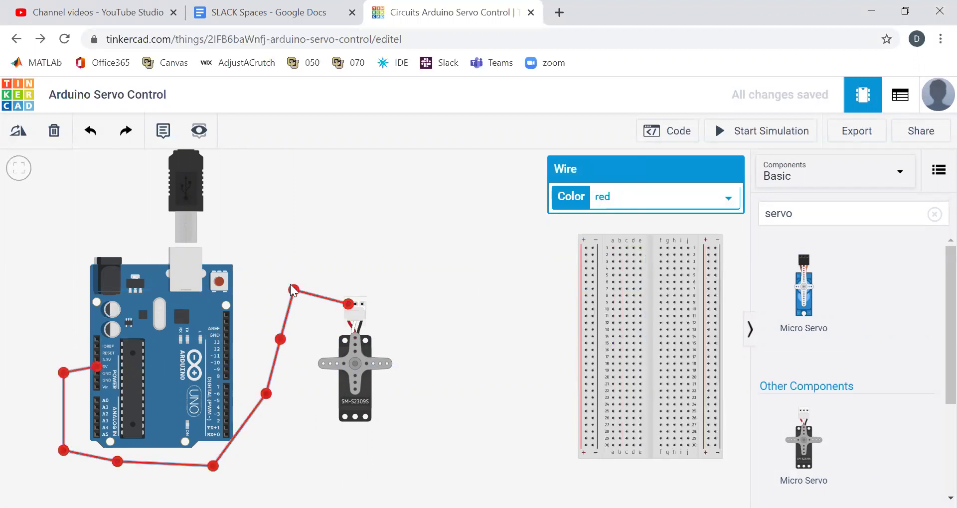
drag(294, 289, 297, 303)
click(478, 337)
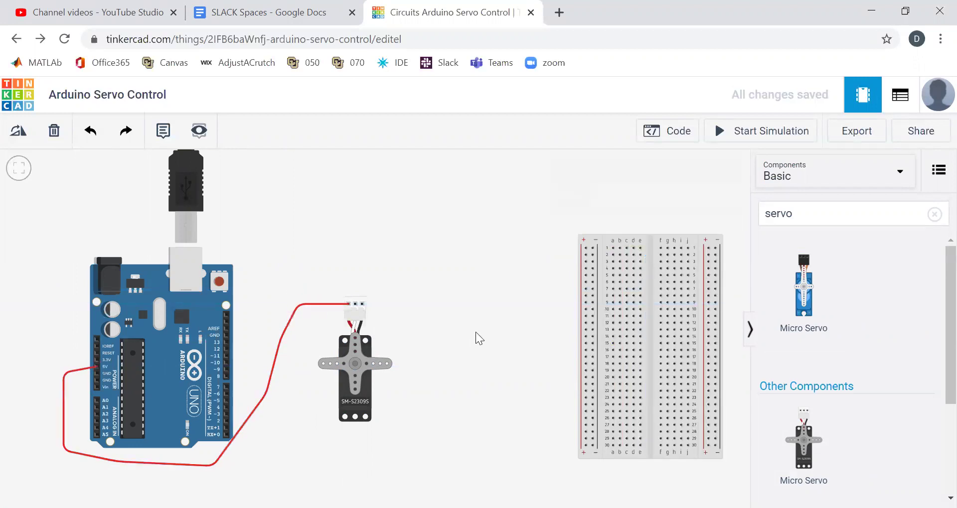
Route a black ground wire from the Arduino GND pin around the board to the servo
click(96, 373)
click(63, 378)
click(42, 426)
click(59, 454)
click(236, 486)
click(371, 460)
click(404, 411)
click(404, 283)
click(361, 304)
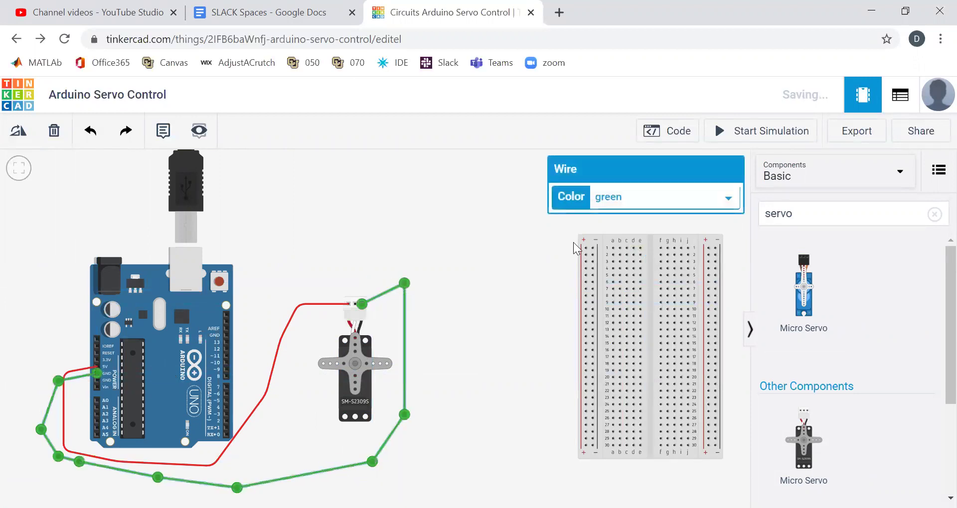
click(616, 197)
click(616, 220)
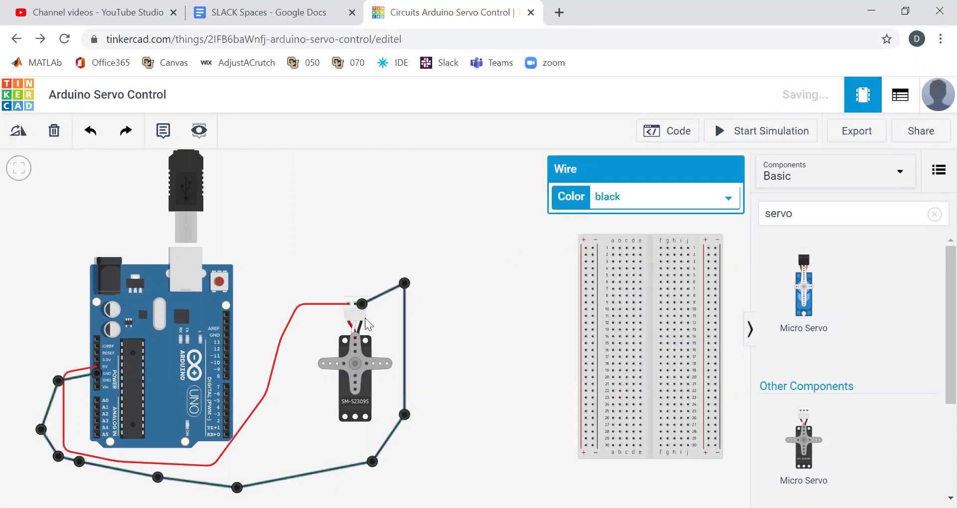
click(288, 257)
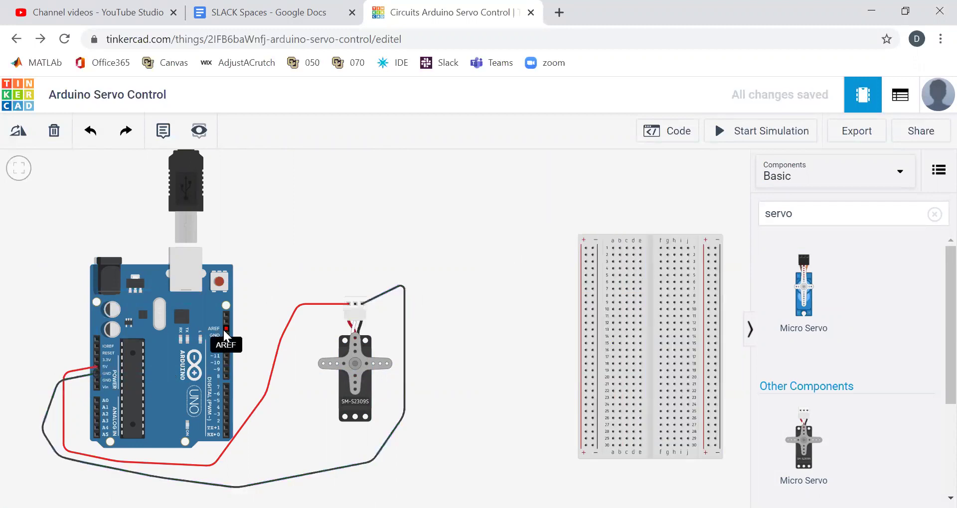
Connect a white signal wire from pin D9 to the servo's signal pin
click(226, 369)
click(274, 309)
click(352, 284)
click(356, 305)
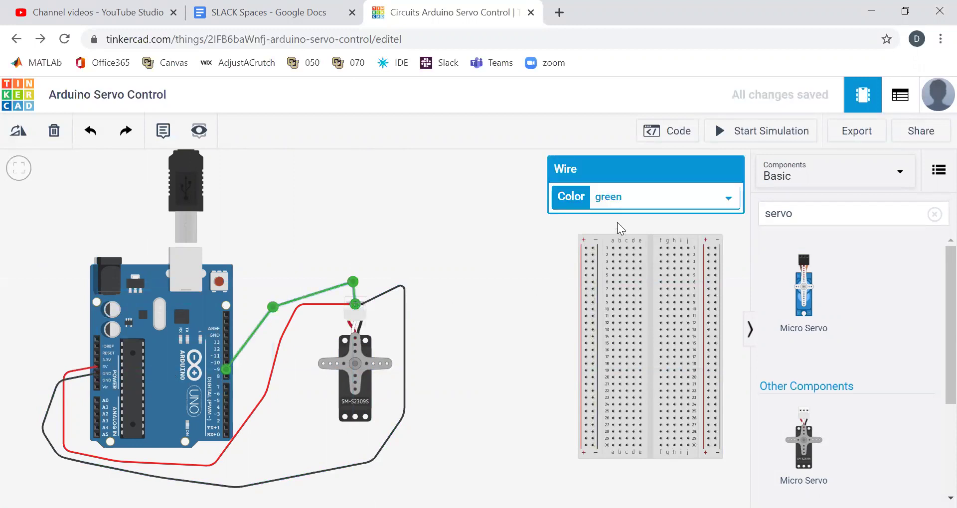
click(621, 207)
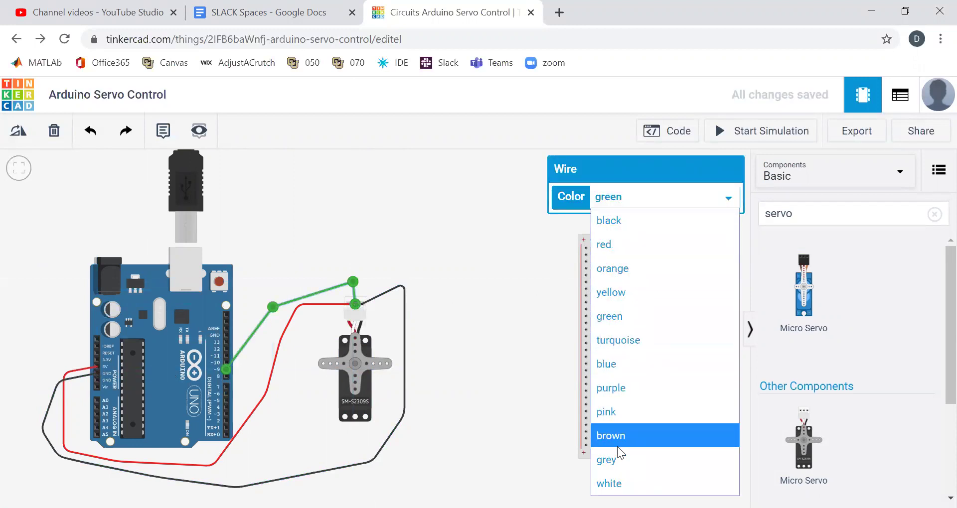
click(613, 482)
click(463, 353)
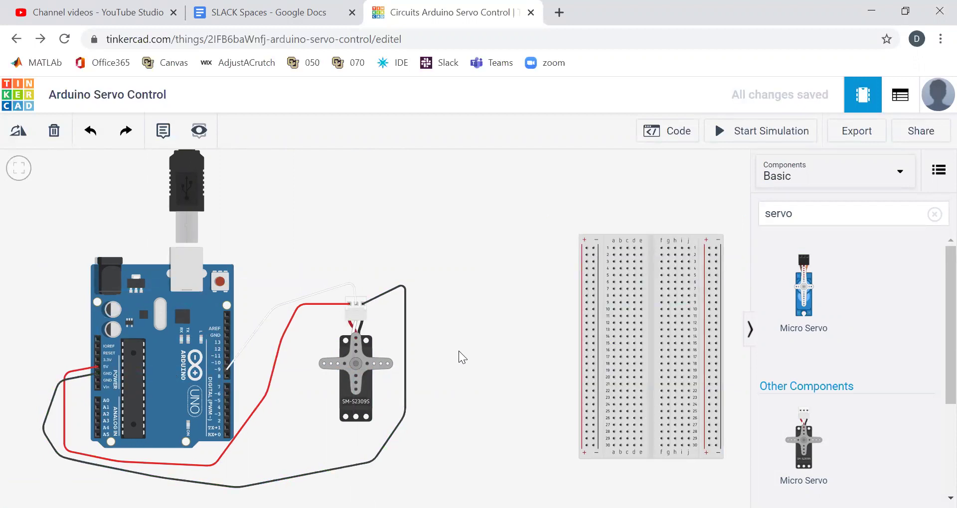
Rotate the servo twice and move it down beside the Arduino
click(358, 369)
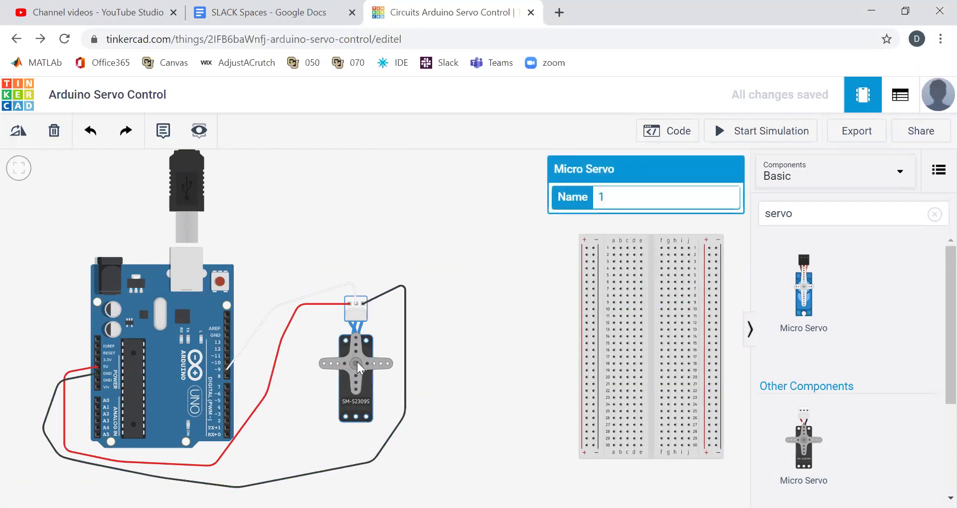
key(r)
key(r)
key(r)
key(r)
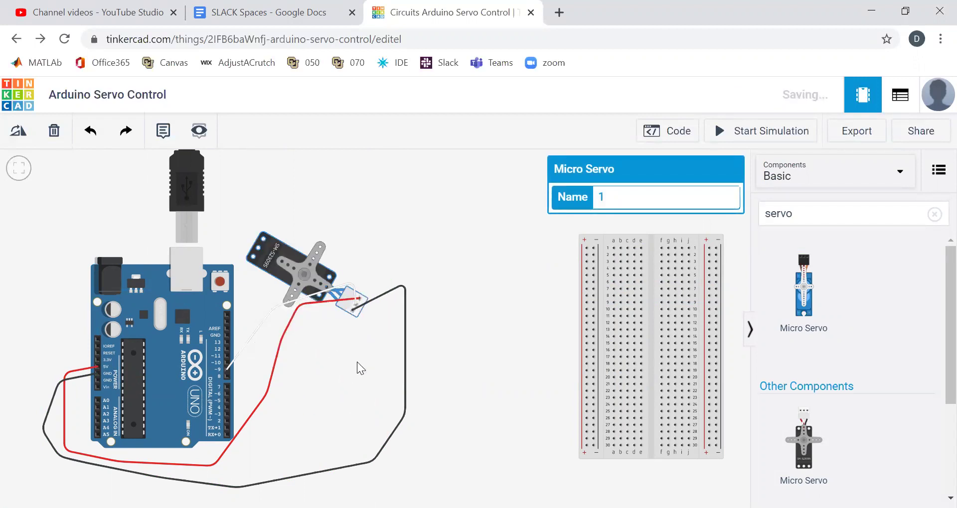
key(r)
key(r)
key(r)
key(r)
key(r)
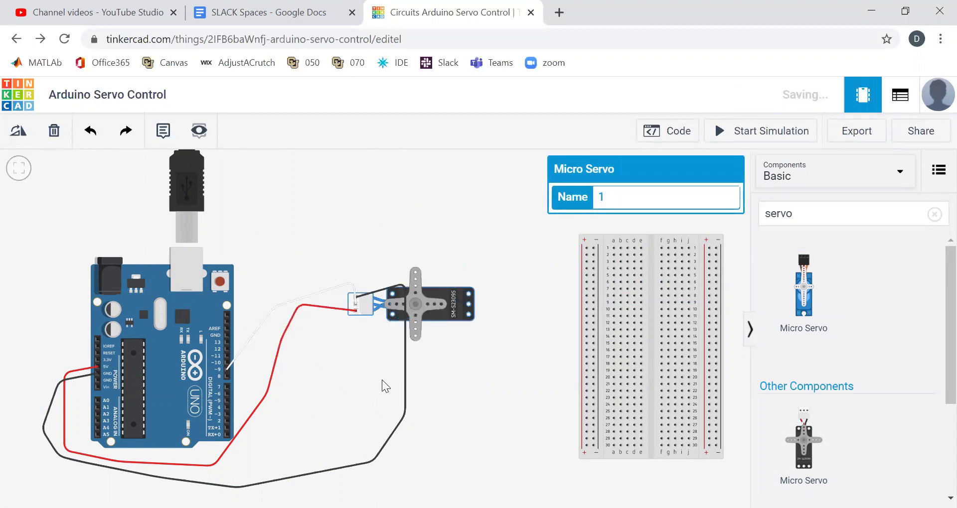
drag(446, 319, 454, 351)
click(299, 354)
Pull the red and white wires' upper bends down to straighten them
click(317, 320)
drag(300, 308, 282, 355)
click(329, 289)
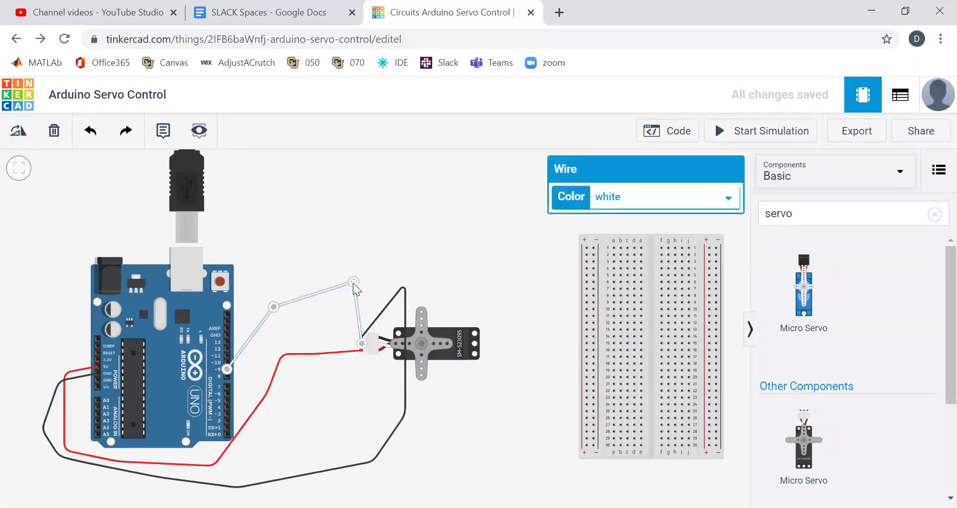
drag(354, 282, 310, 343)
drag(269, 306, 263, 343)
Reroute the black and red wires' bends so both loop neatly under the Uno
click(381, 451)
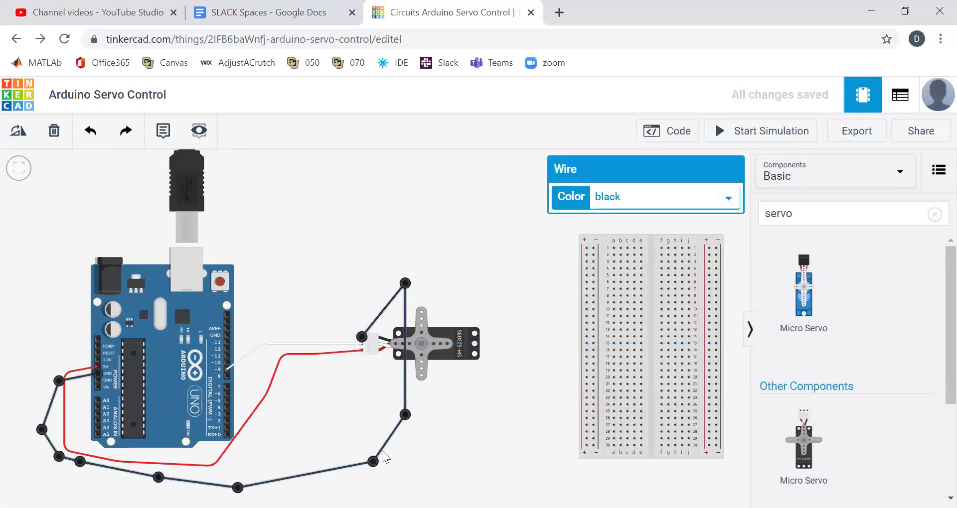
drag(405, 283, 271, 337)
drag(405, 414, 261, 395)
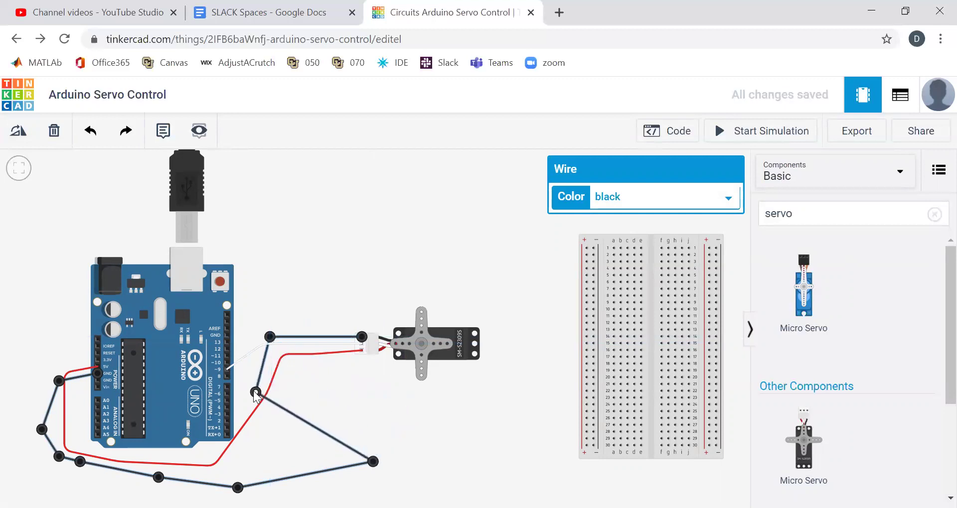
click(245, 428)
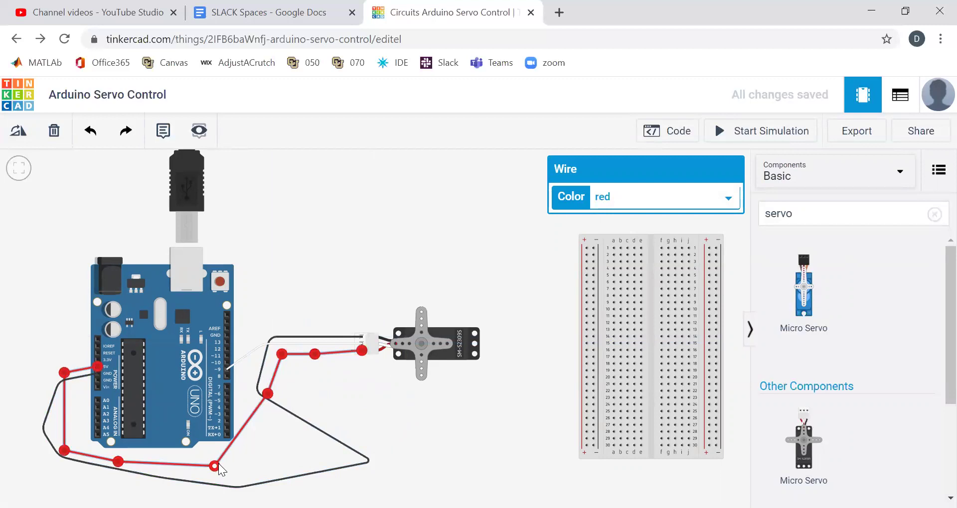
drag(219, 465, 271, 464)
click(352, 473)
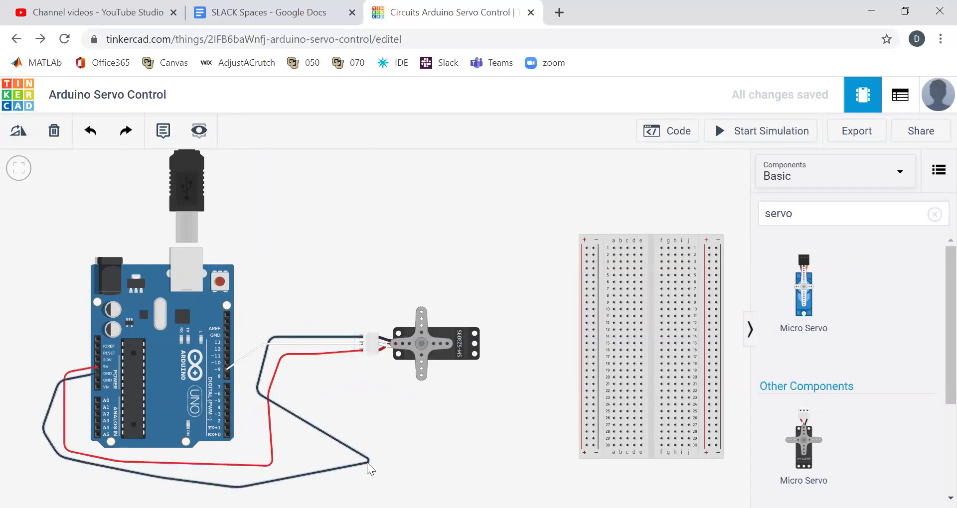
click(368, 465)
drag(369, 463, 255, 432)
click(366, 443)
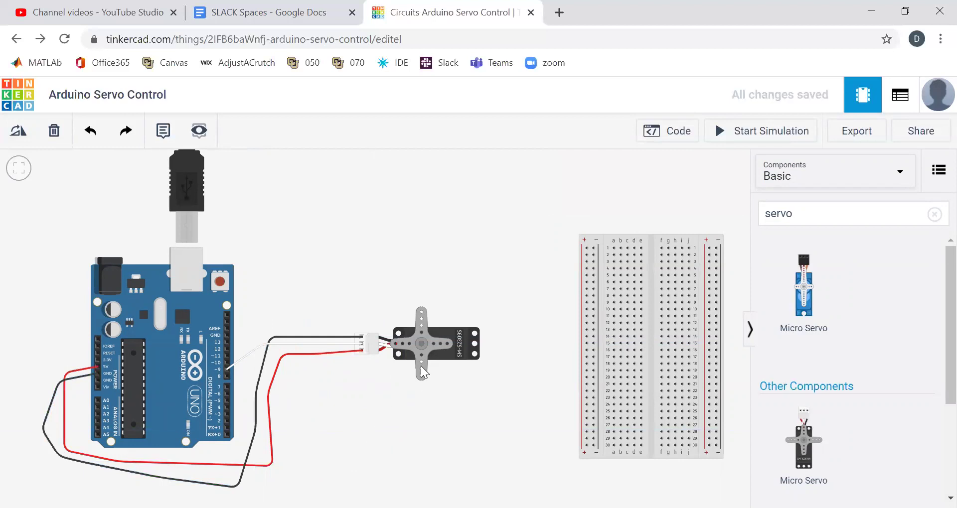
Switch the Arduino's code editor from Blocks to Text
click(679, 141)
click(526, 174)
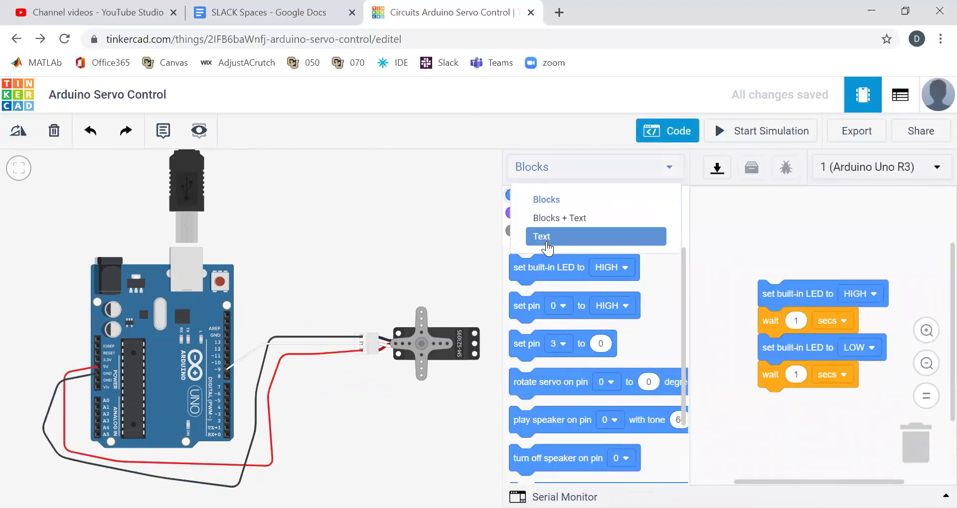
click(547, 237)
click(540, 239)
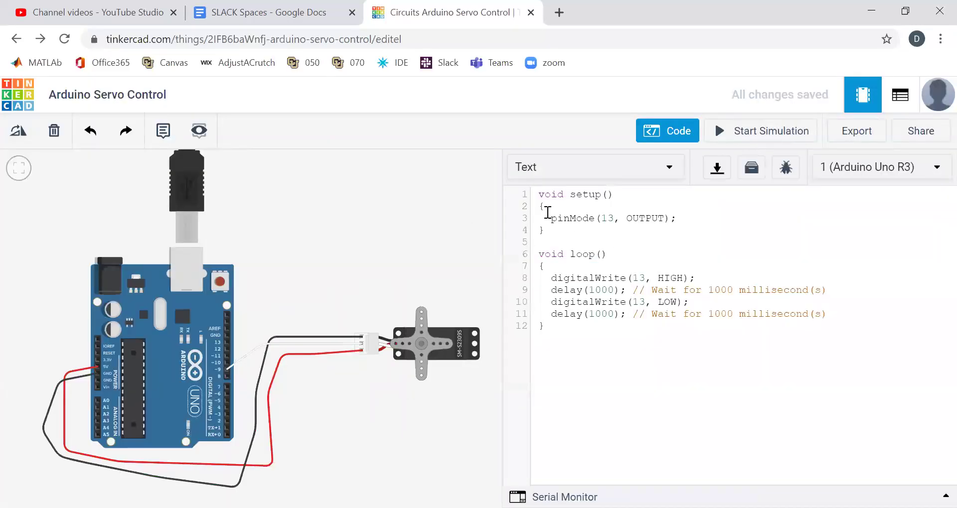
Delete the pinMode line and the blink code, leaving empty setup and loop, and add blank lines at the top
drag(545, 216, 735, 226)
key(BackSpace)
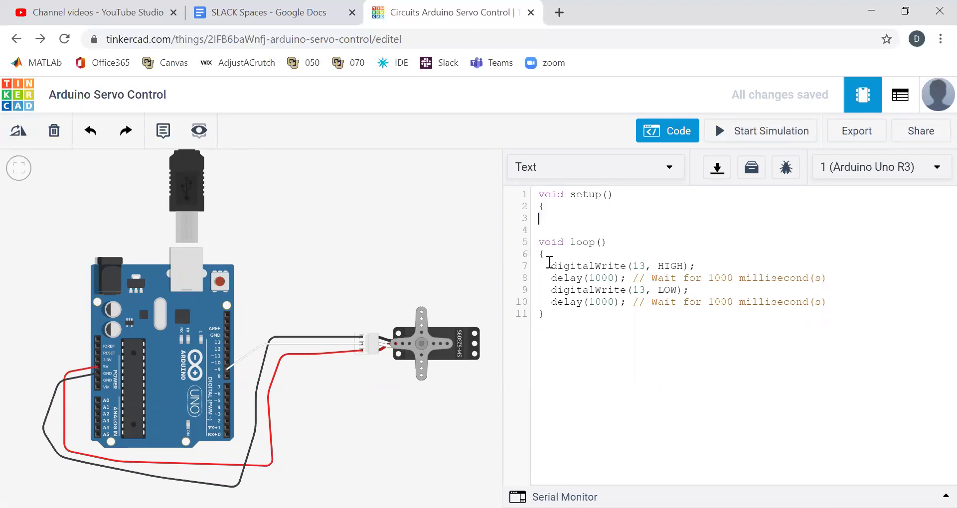
drag(550, 265, 836, 308)
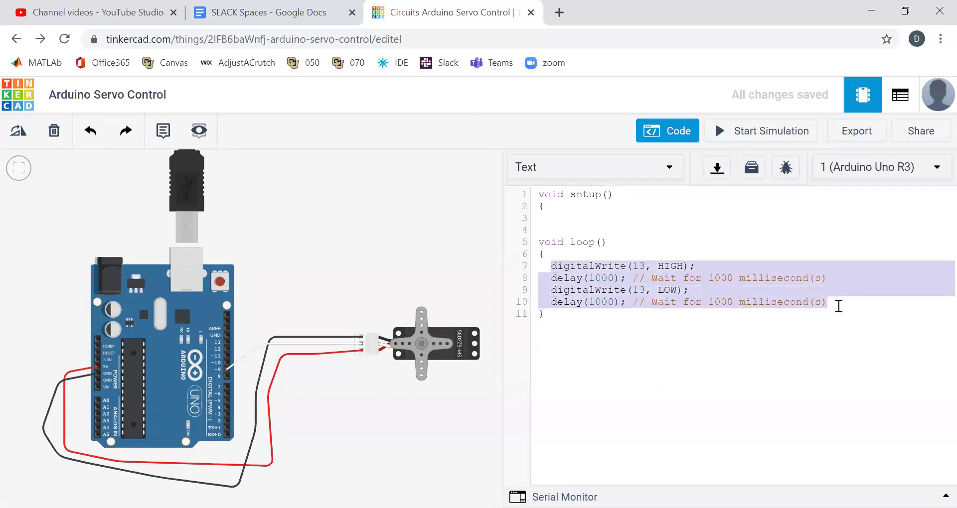
key(BackSpace)
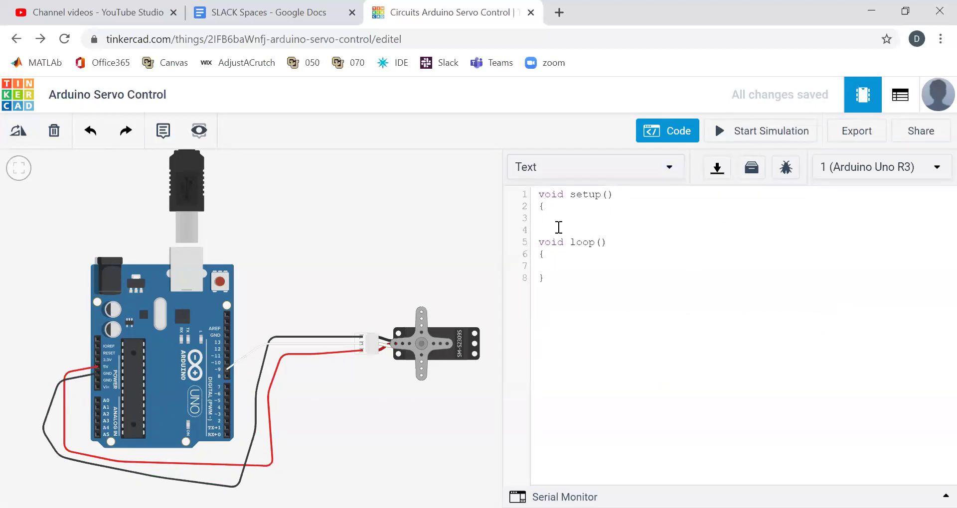
key(Return)
key(Return)
key(Return)
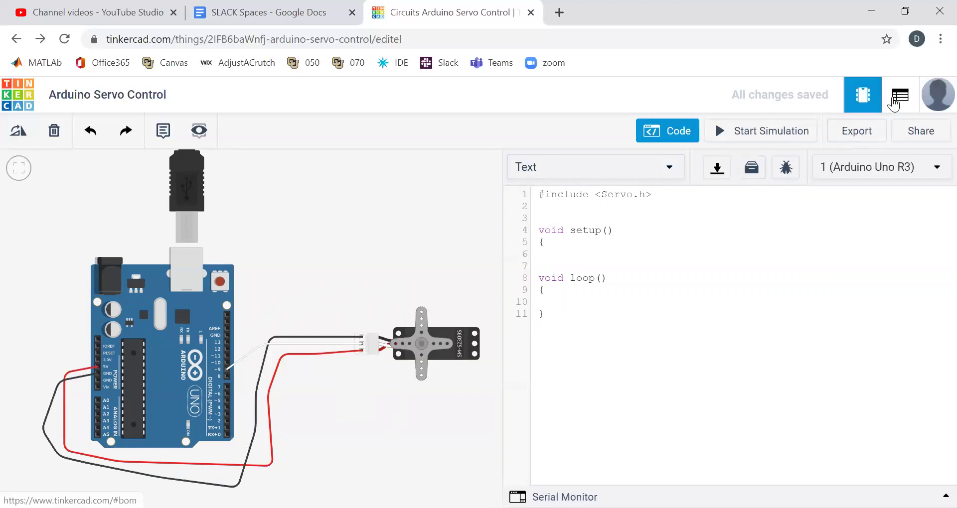
Check the Component List and browse the Libraries panel, then place the cursor after the include
click(894, 104)
click(862, 96)
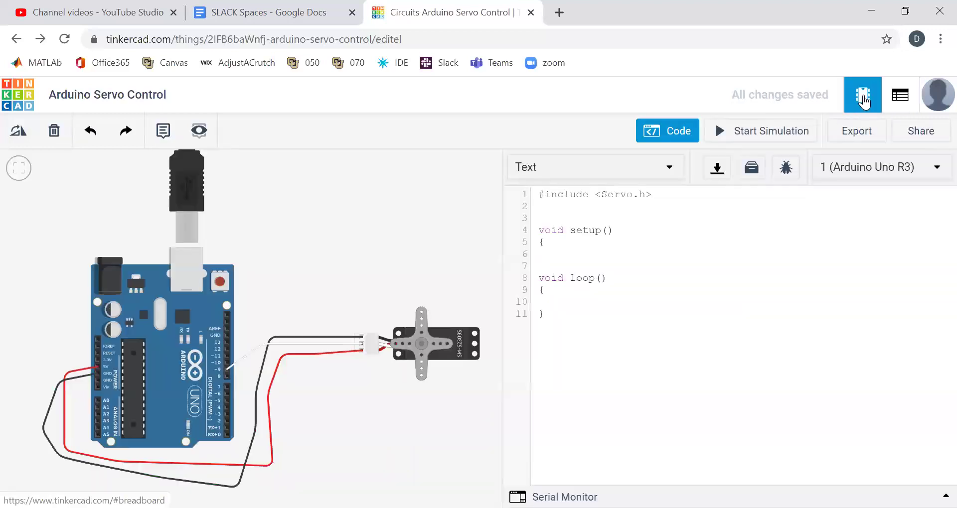
click(758, 169)
scroll(634, 248, down, 3)
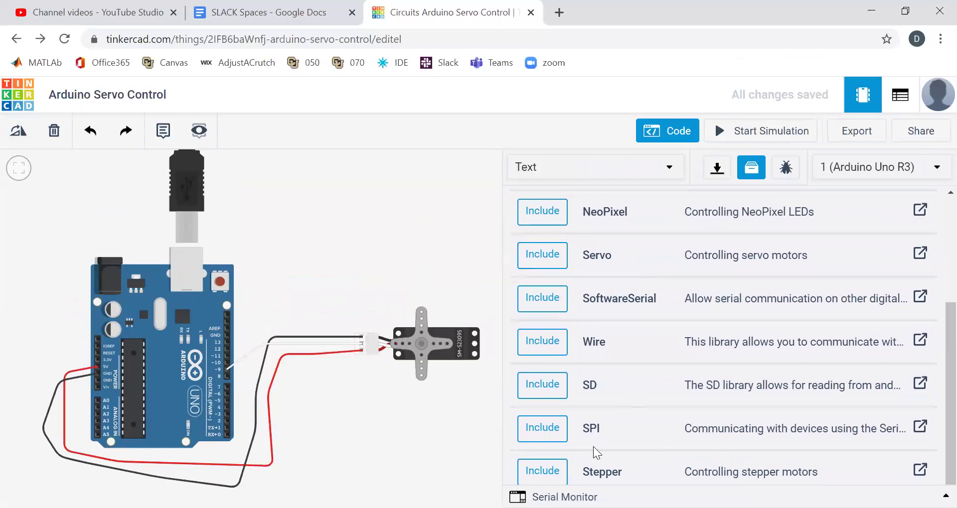
scroll(595, 454, up, 3)
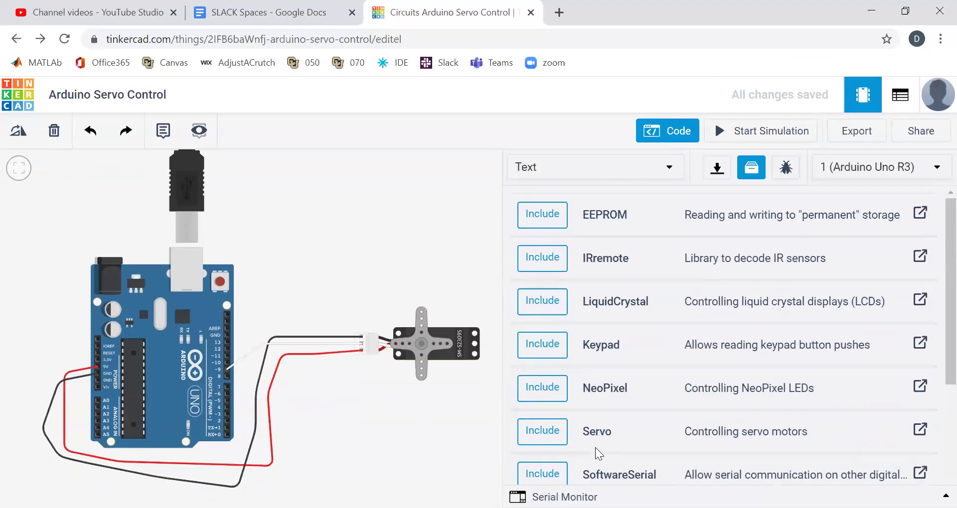
scroll(595, 450, down, 3)
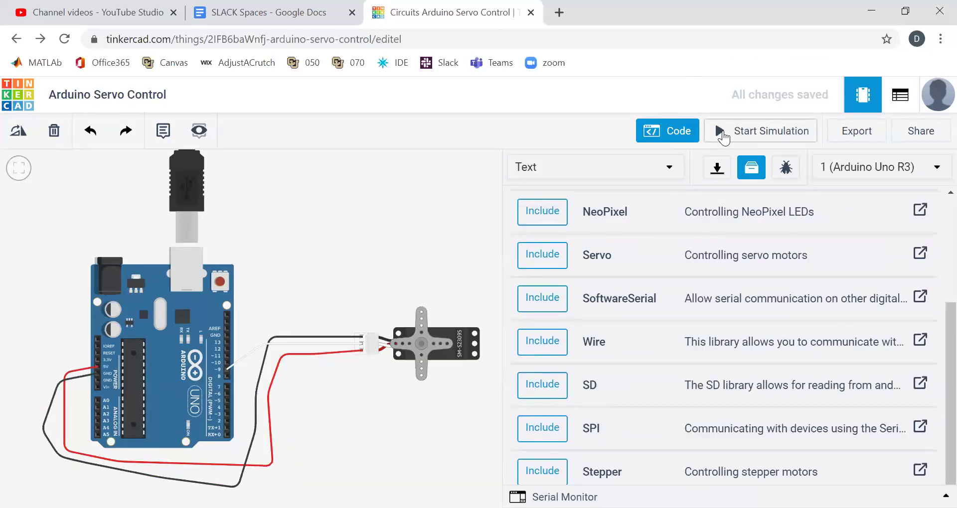
click(750, 168)
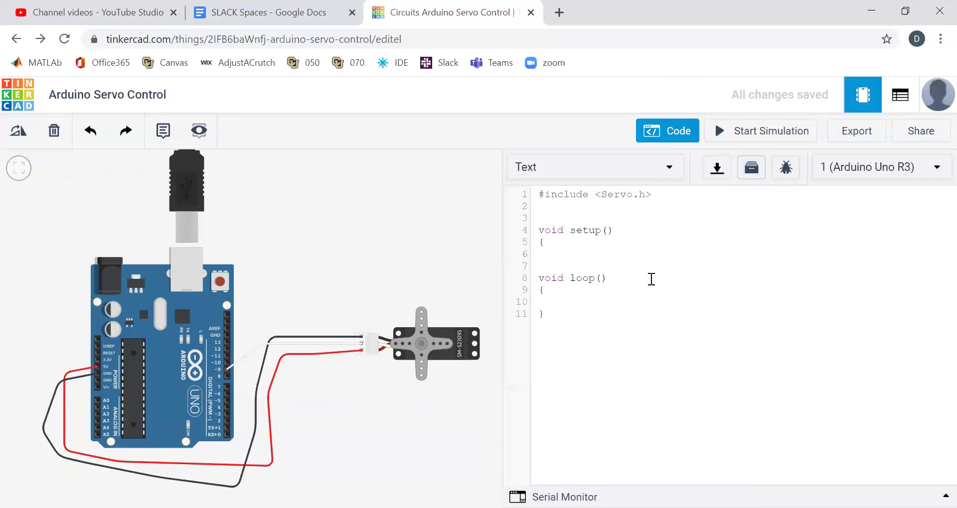
click(605, 206)
Add Servo servo1;, servo1.attach(9); in setup, and servo1.write(180); delay(400); in loop
key(Return)
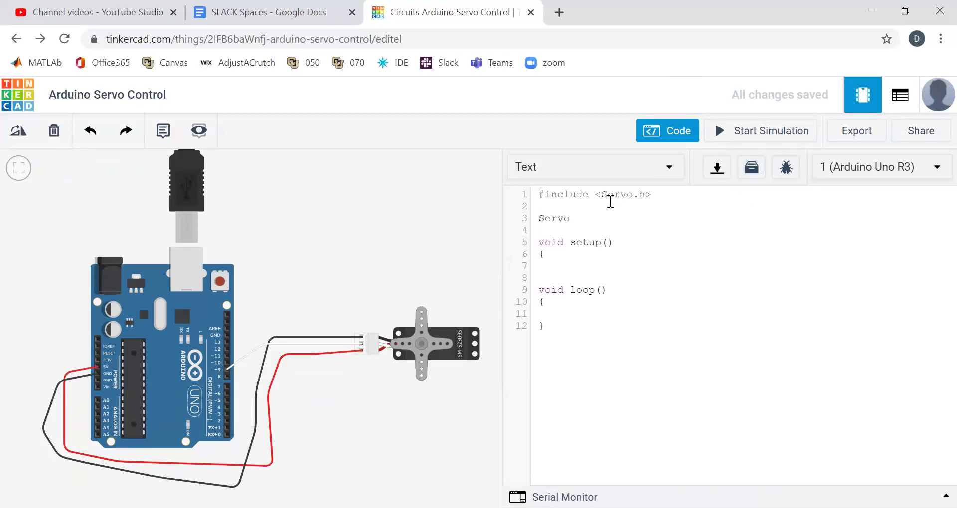
text(Servo servo1;)
key(Return)
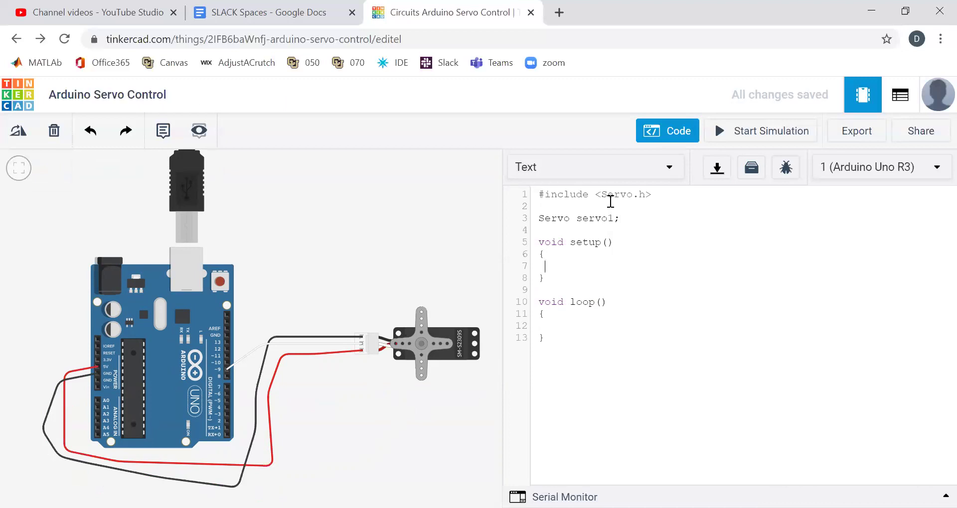
text(serv)
text(o1.attach()
text(erv)
text(o1.write(180);   )
text(delay)
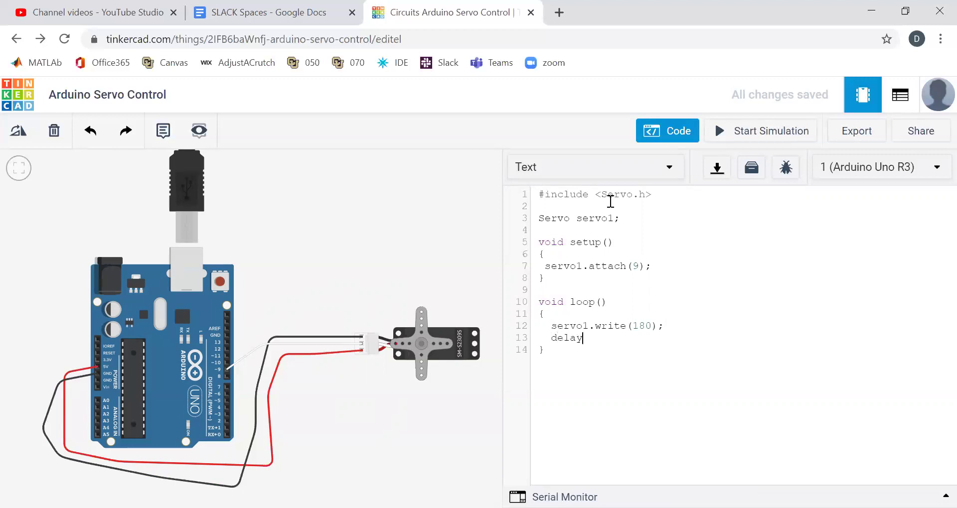
text((400);)
Test the sweep, then add servo1.write(0); delay(1000); with 1000 ms delays and rerun
click(752, 131)
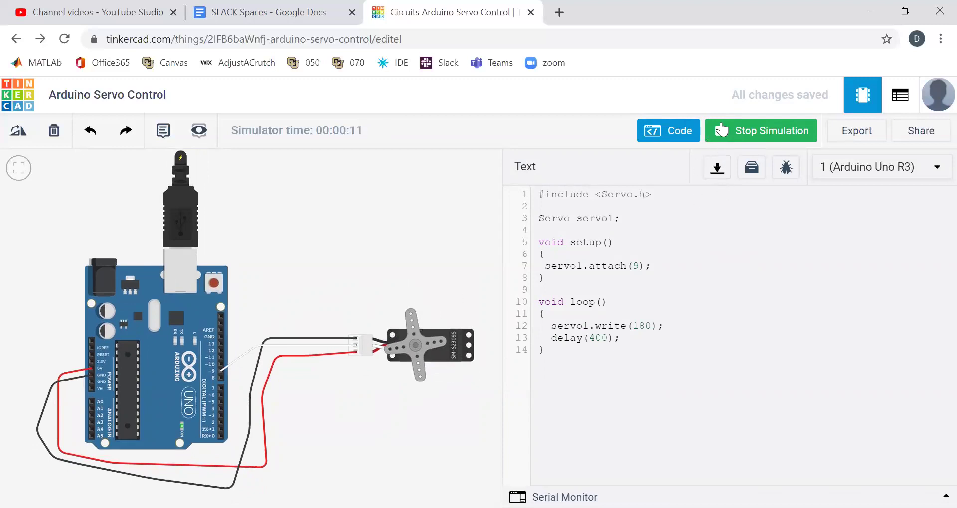
click(726, 132)
click(643, 341)
text(serv)
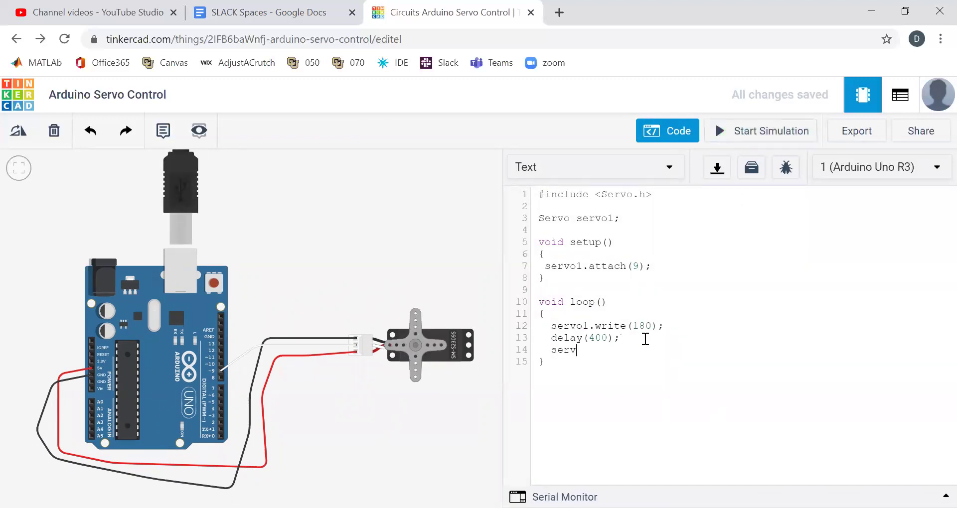
text(o1.write(0);   )
text(dela)
text(y(1000))
key(BackSpace)
text(1.write(0);)
click(752, 139)
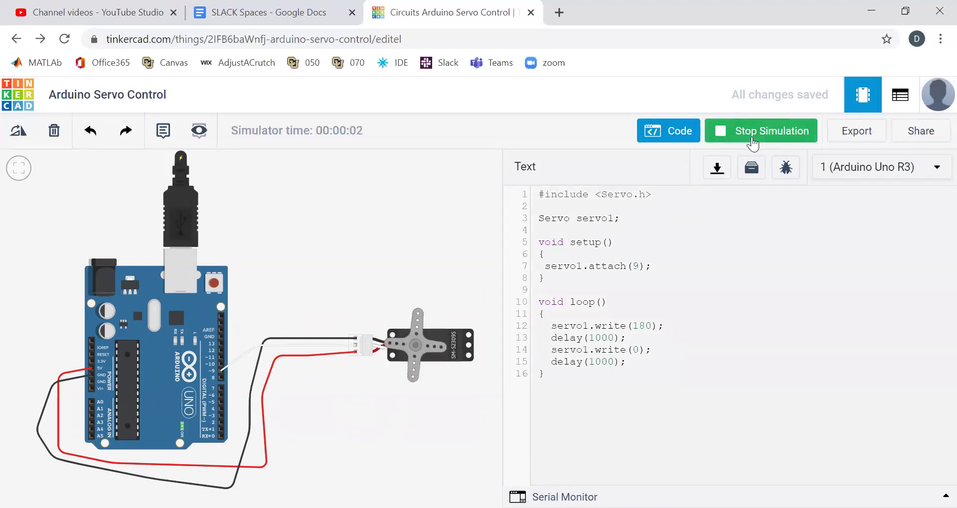
Change the delays to 2000 ms and rerun the simulation
click(752, 144)
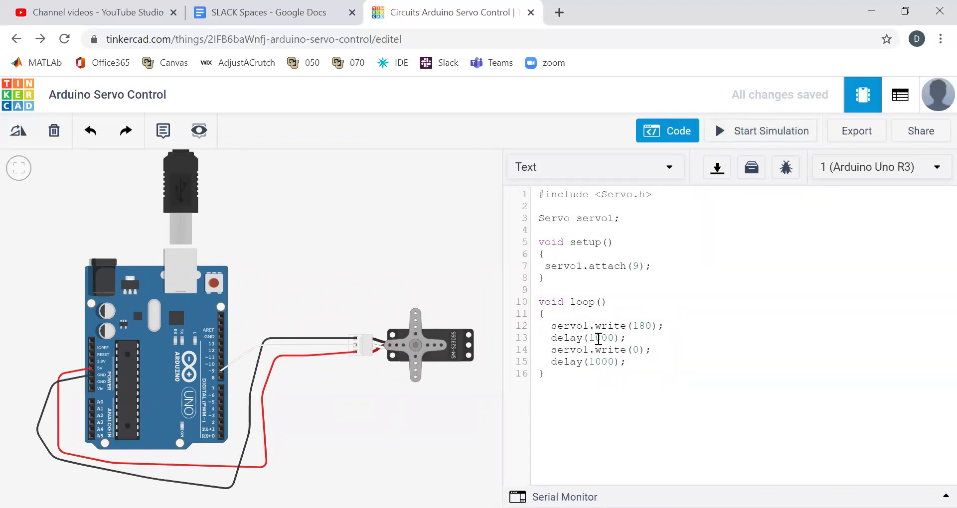
click(597, 338)
text(2)
click(748, 134)
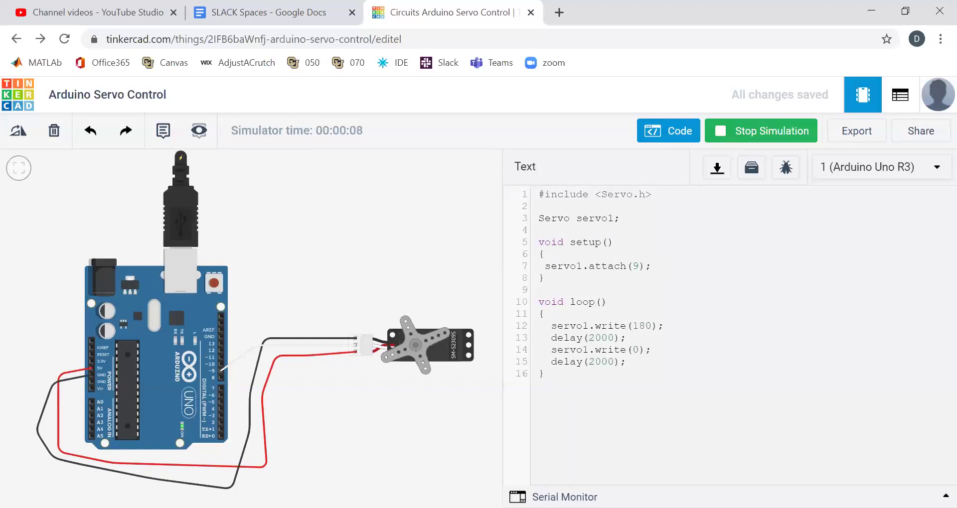
Stop the simulation and comment that write(180) reaches about 165 deg. and write(0) about 10 deg
click(763, 130)
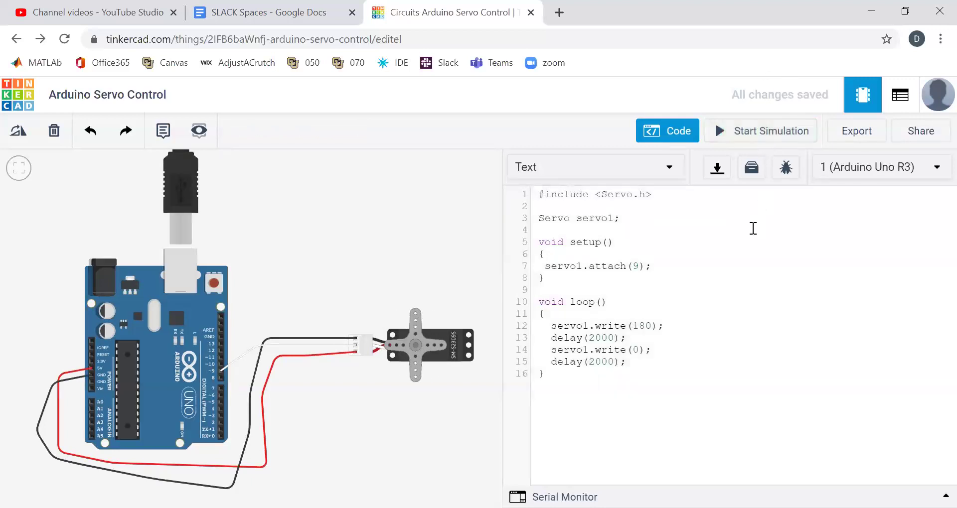
click(698, 337)
text(s like this one goes to 165   delay(2000);   serv)
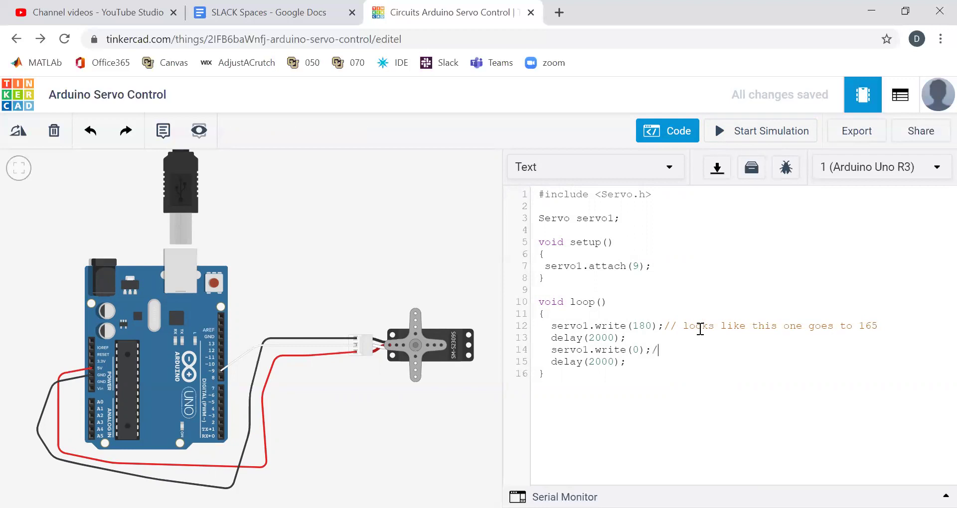
text(o1.write(0);// looks like this goes to 10 degrees.)
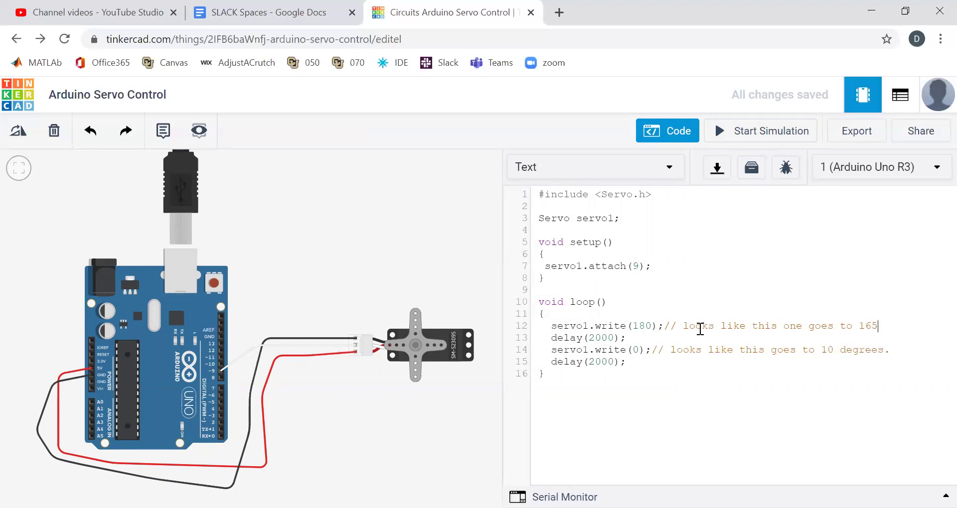
text(eg.)
key(BackSpace)
key(BackSpace)
key(BackSpace)
Add a second micro servo and place it near the Arduino
click(678, 132)
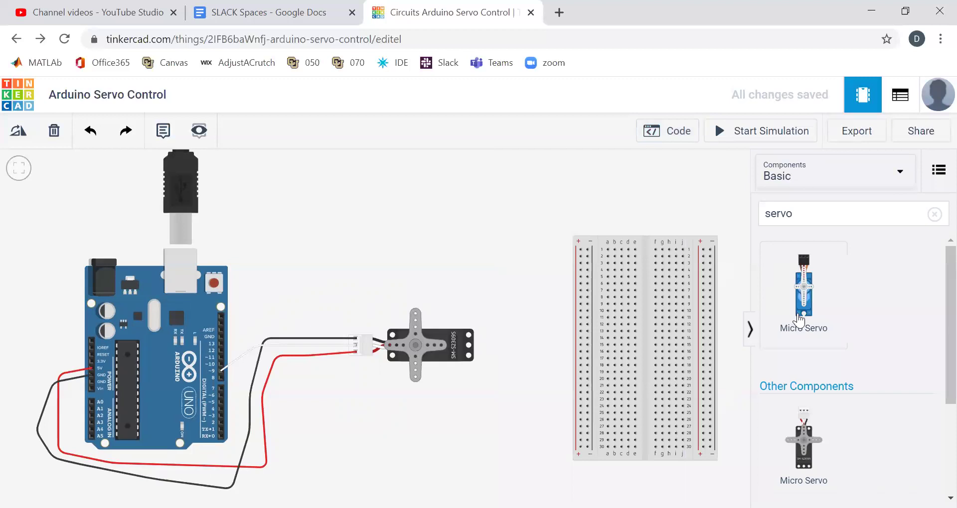
drag(803, 293, 442, 211)
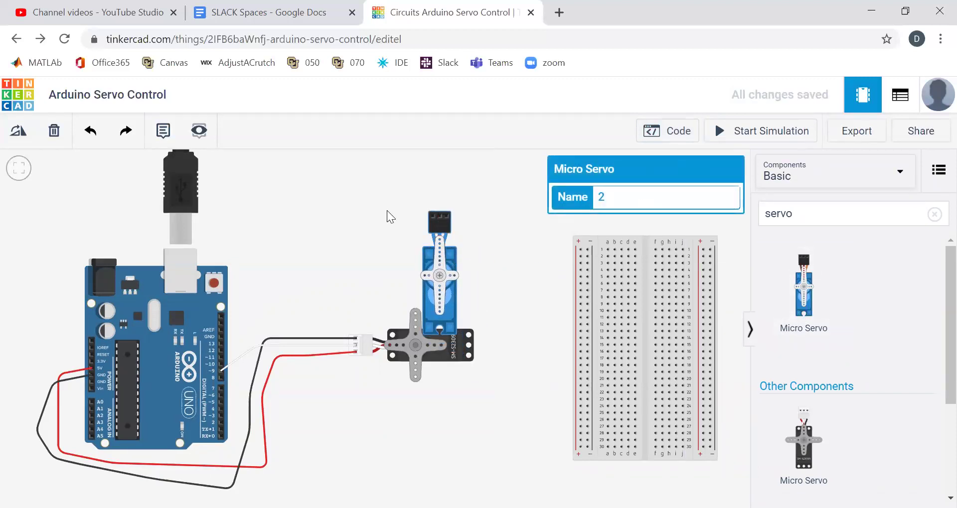
click(89, 132)
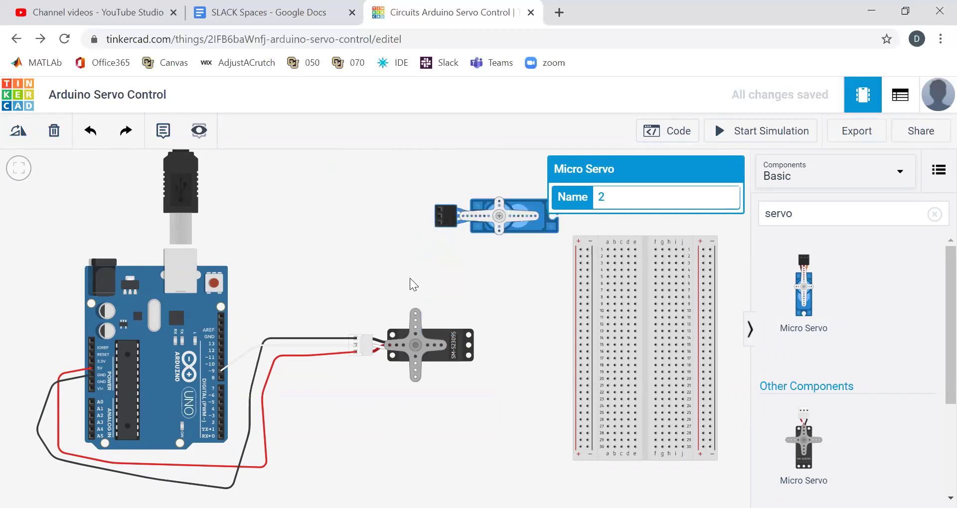
click(469, 269)
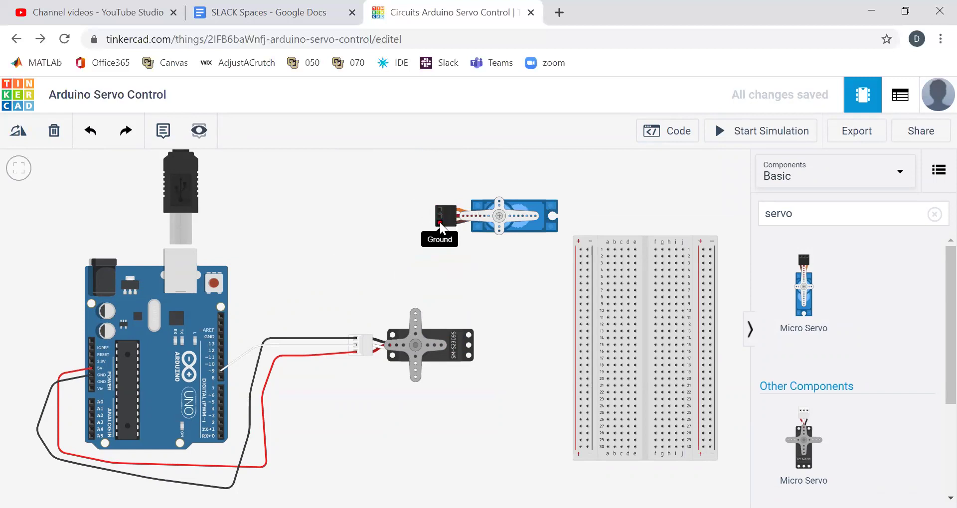
drag(511, 233, 435, 268)
click(340, 289)
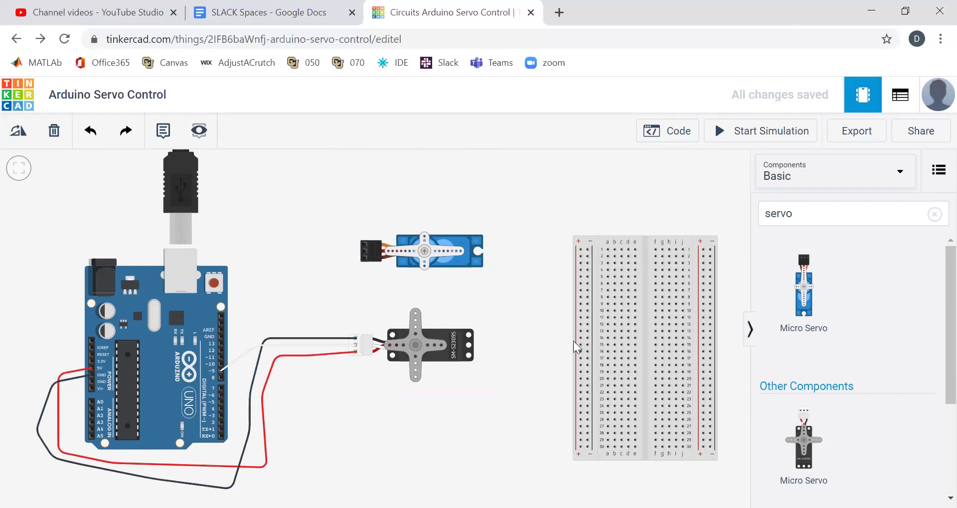
Move the breadboard down and to the left
click(607, 330)
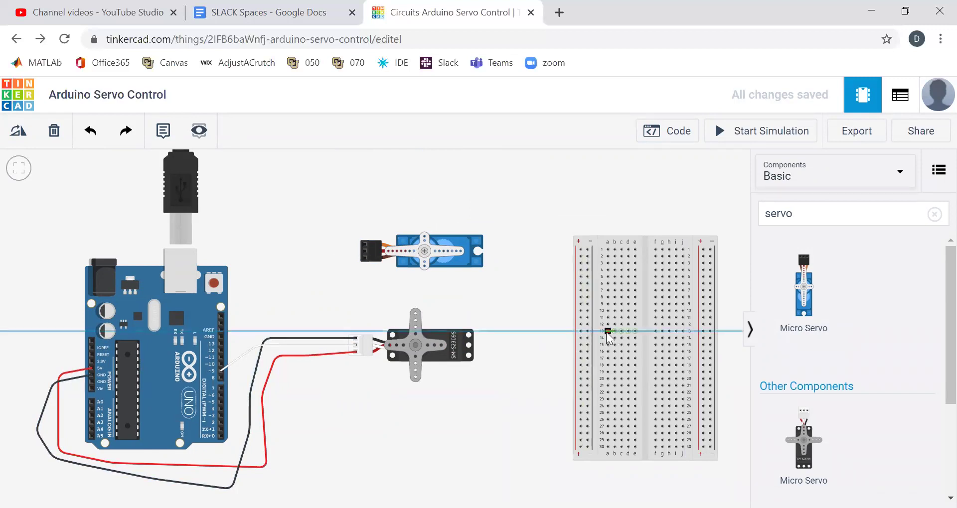
click(628, 297)
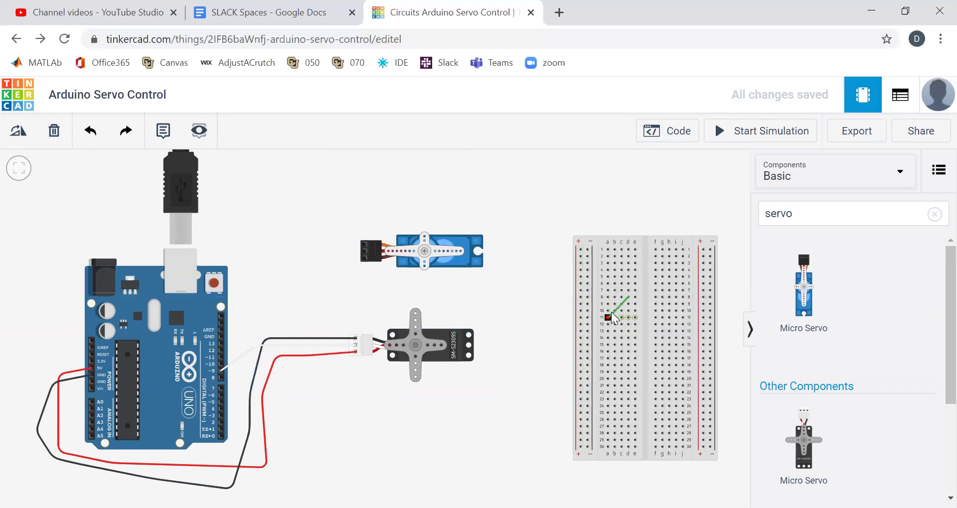
key(Escape)
drag(640, 243, 580, 301)
Rotate both servos upright with their connectors facing down
drag(468, 249, 484, 244)
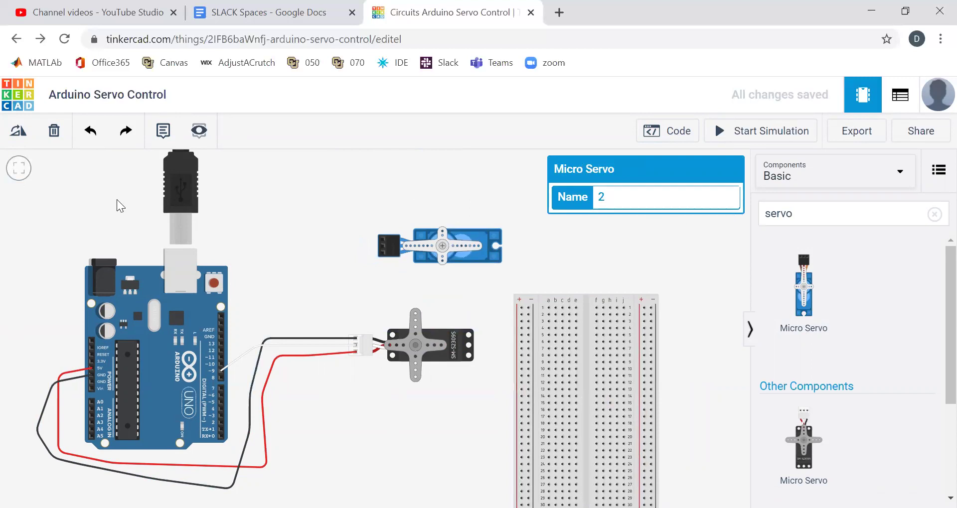
key(r)
key(r)
key(r)
key(r)
key(r)
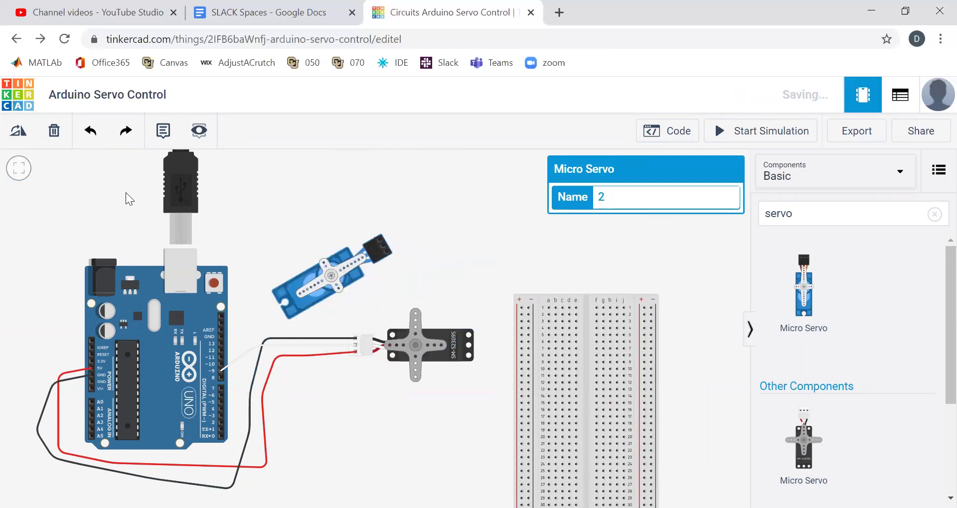
key(r)
key(r)
key(r)
key(r)
click(441, 364)
key(r)
key(r)
key(r)
key(r)
key(r)
key(r)
key(r)
key(r)
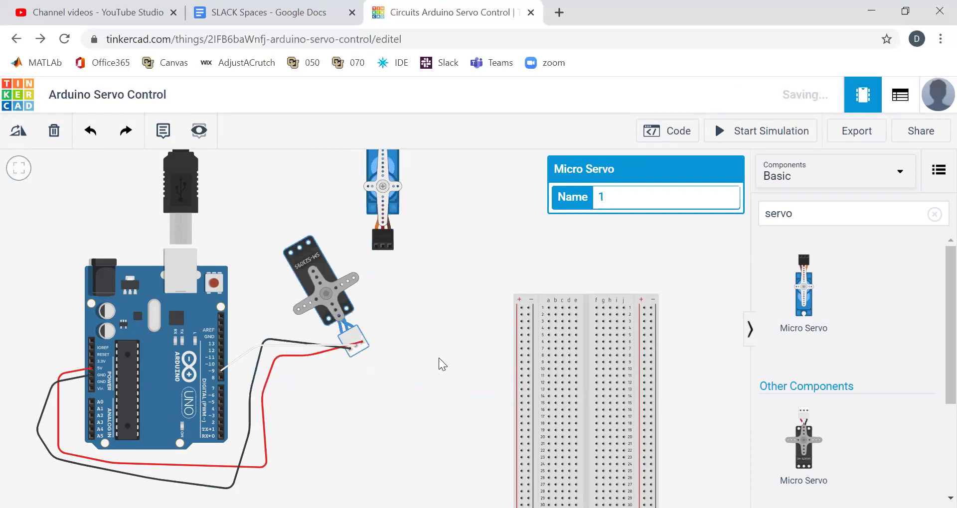
key(r)
click(442, 363)
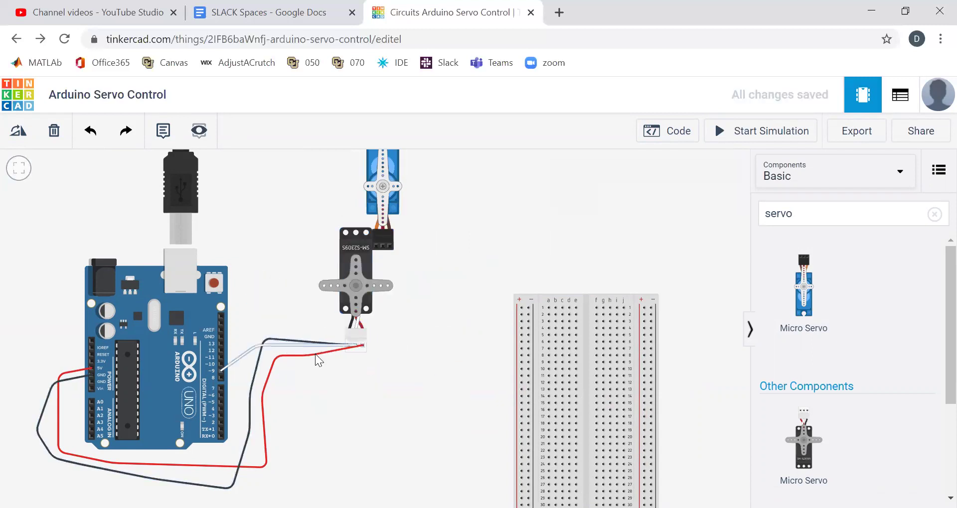
Move the red and black wire ends from the servo onto the breadboard's left rail
click(316, 355)
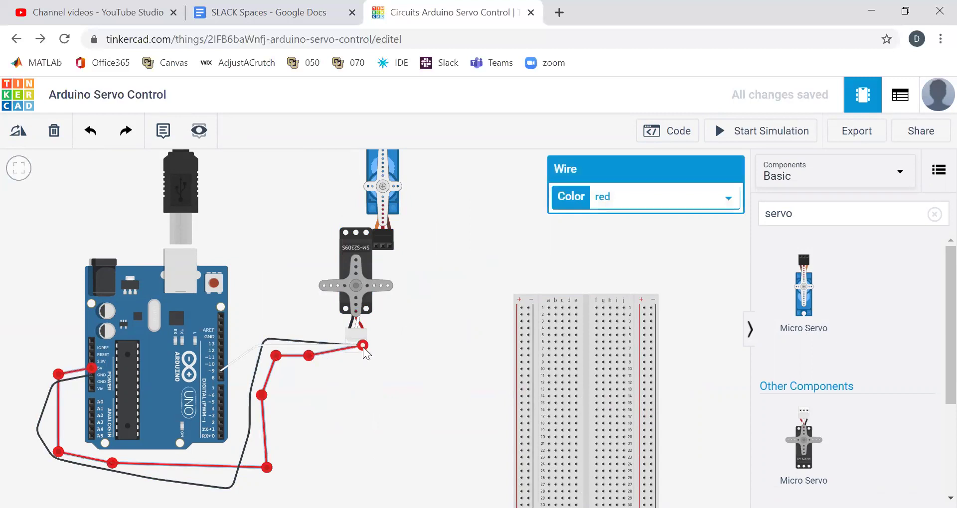
drag(362, 345, 521, 355)
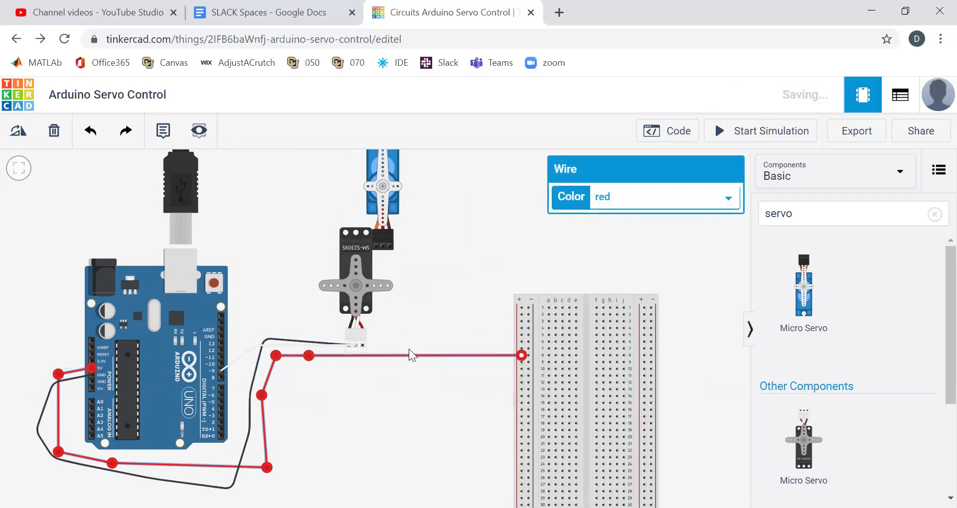
click(369, 361)
click(307, 345)
drag(348, 343, 527, 307)
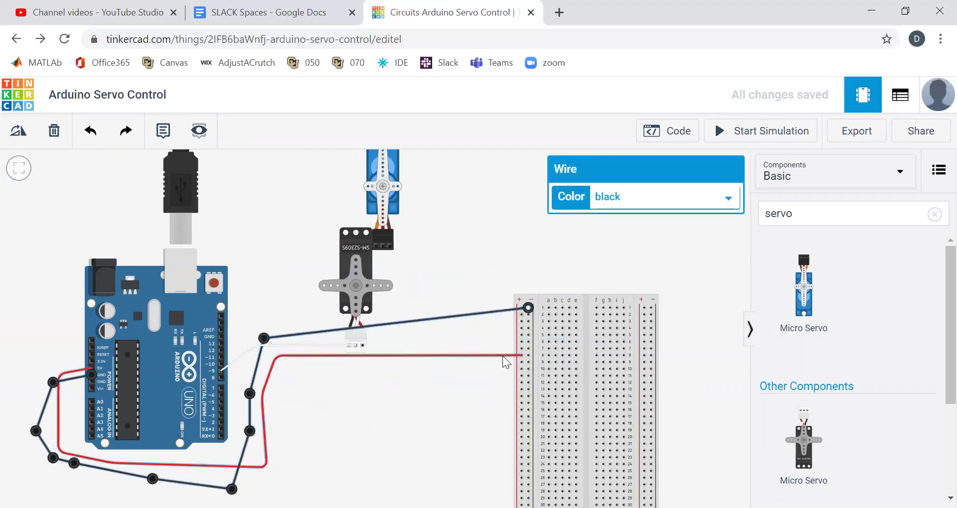
click(518, 356)
drag(521, 355, 521, 315)
Shift the breadboard left toward the Arduino and route the red and black wires lower
drag(562, 427, 414, 442)
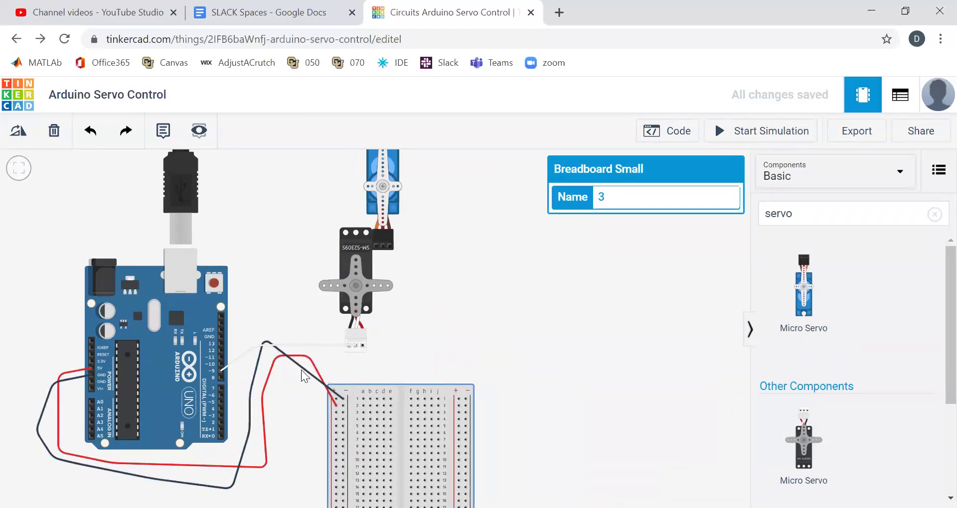
click(299, 361)
click(297, 359)
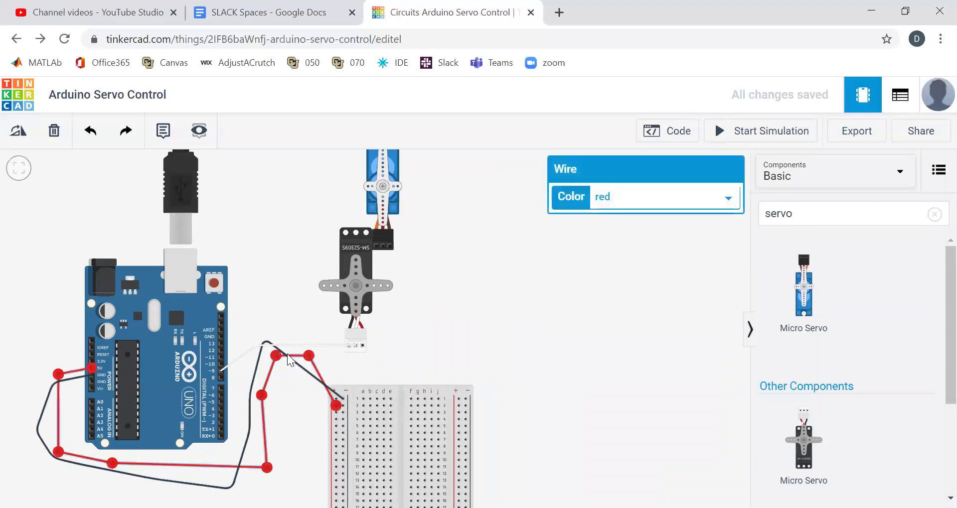
drag(275, 359, 281, 406)
drag(308, 366, 306, 409)
click(293, 362)
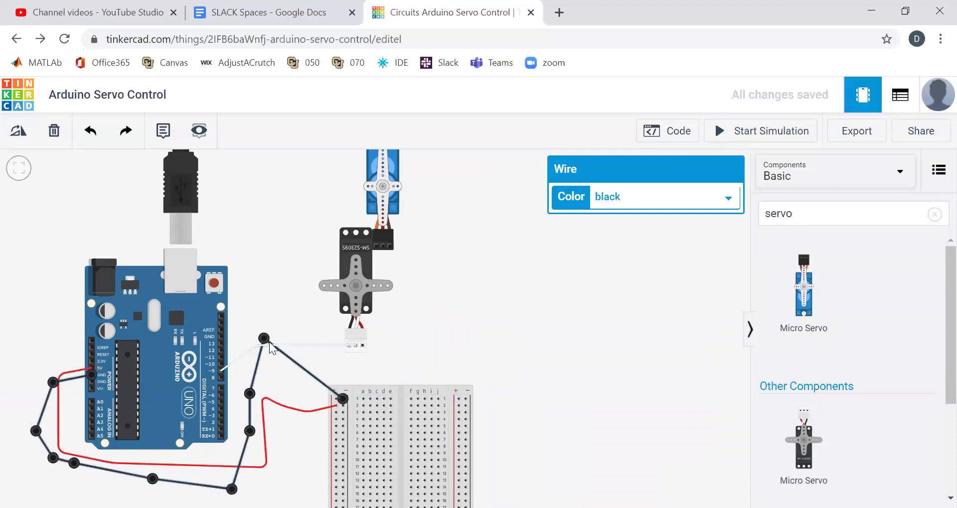
drag(264, 339, 304, 397)
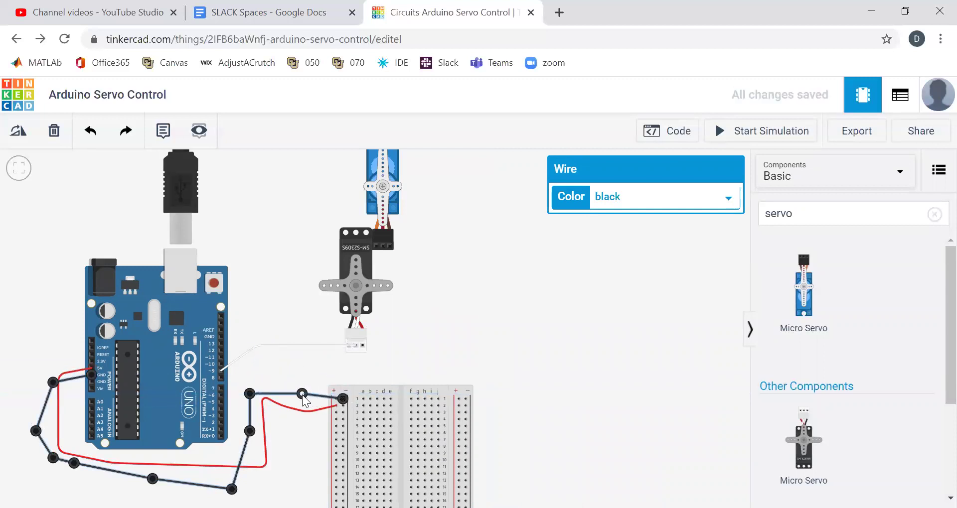
Nudge the breadboard down slightly and recentre the view of the circuit
click(446, 378)
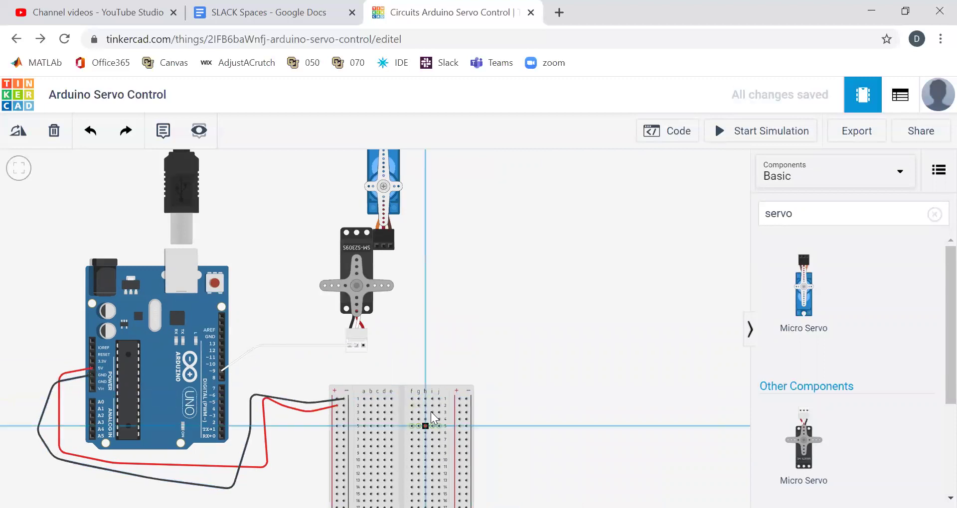
click(425, 426)
key(Escape)
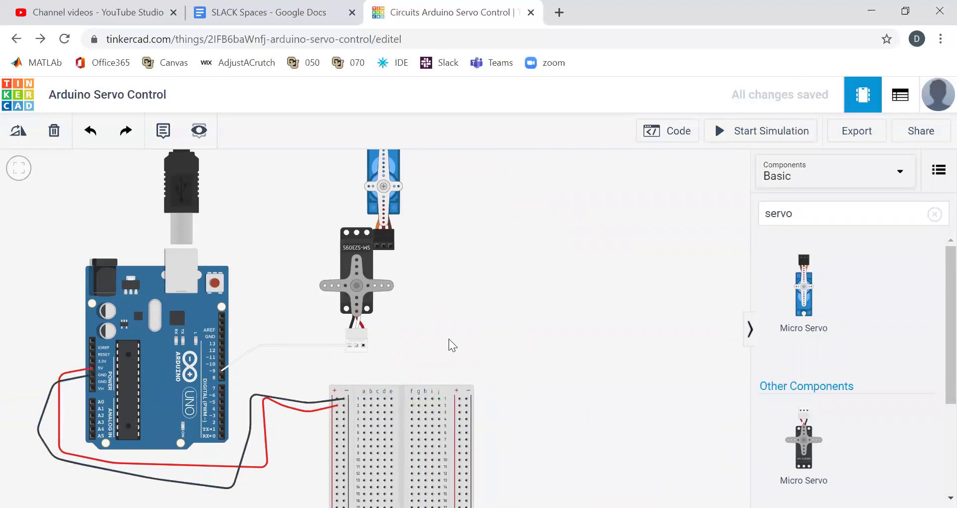
scroll(444, 327, down, 1)
drag(422, 421, 414, 438)
drag(417, 251, 426, 307)
Place the blue servo beside the black one, leaving the breadboard upright
click(496, 326)
scroll(453, 340, down, 1)
scroll(452, 339, down, 1)
scroll(439, 424, up, 3)
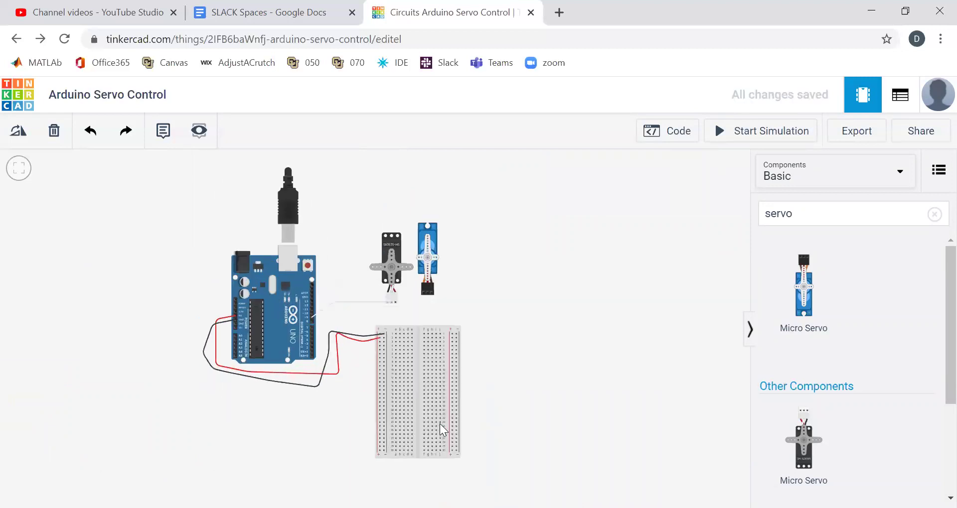
click(431, 397)
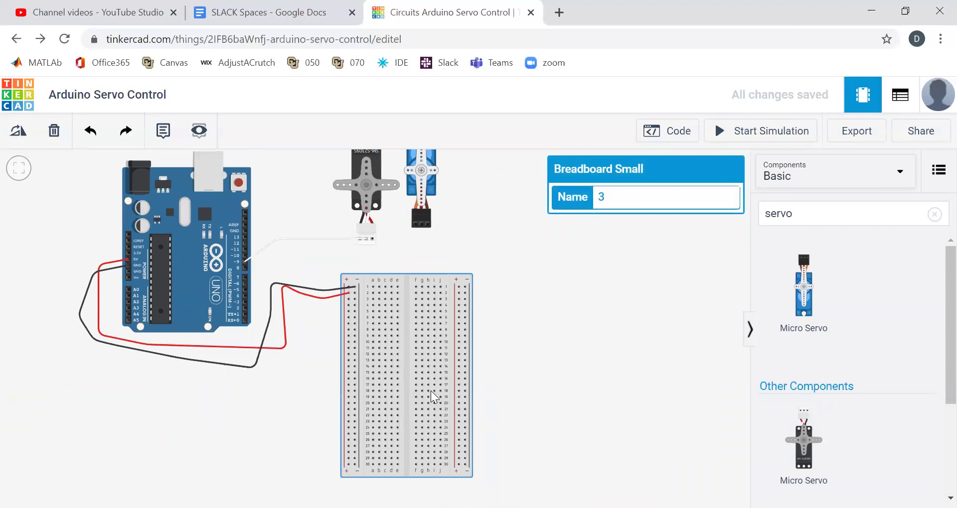
key(r)
key(r)
key(r)
key(r)
key(r)
key(r)
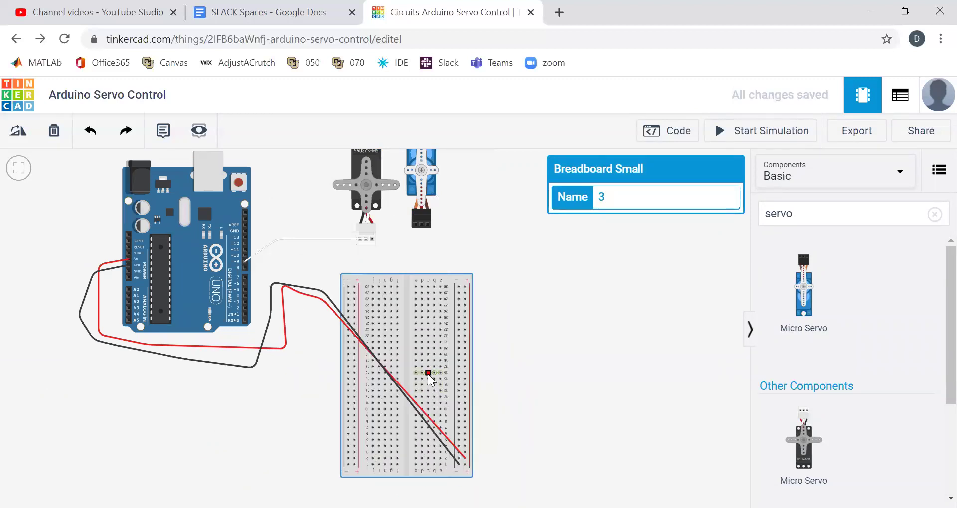
key(r)
key(r)
key(r)
key(r)
key(r)
key(r)
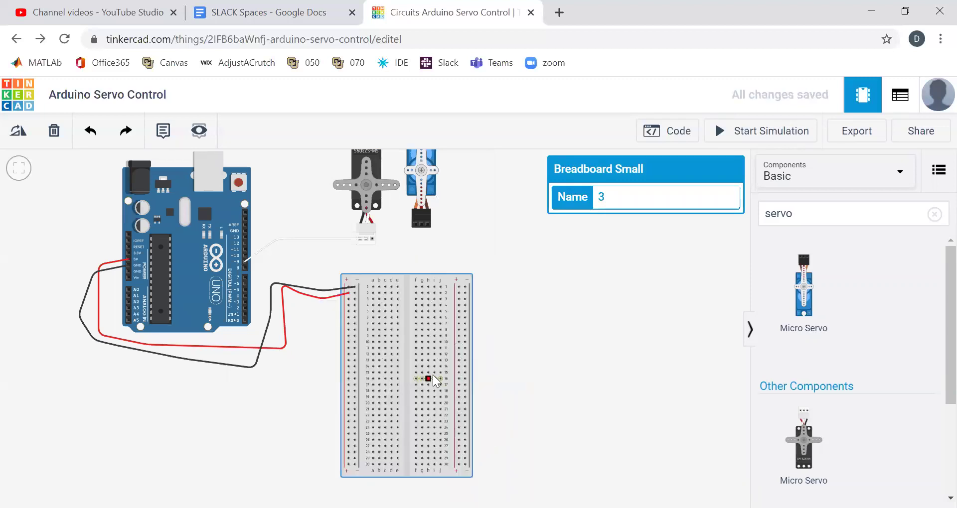
Move the red and black wire ends down the left rail and straighten their bends
click(319, 299)
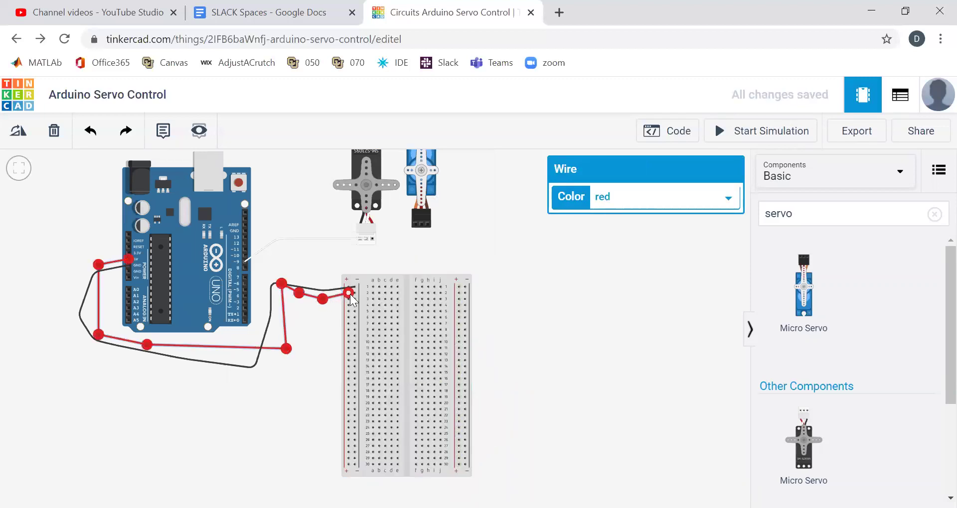
drag(349, 294, 348, 335)
click(352, 289)
drag(352, 289, 354, 323)
click(294, 290)
drag(282, 284, 310, 346)
drag(324, 302, 299, 348)
click(290, 286)
drag(275, 282, 270, 315)
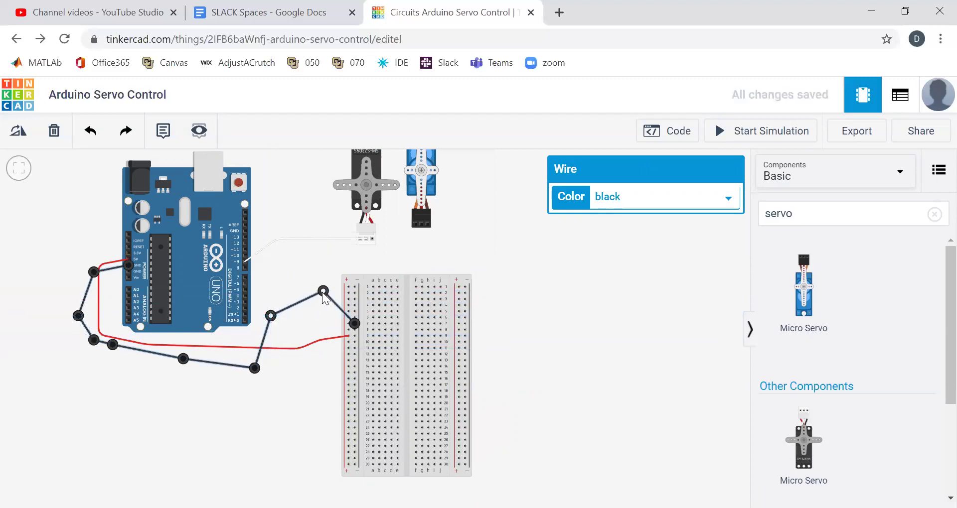
drag(322, 292, 321, 324)
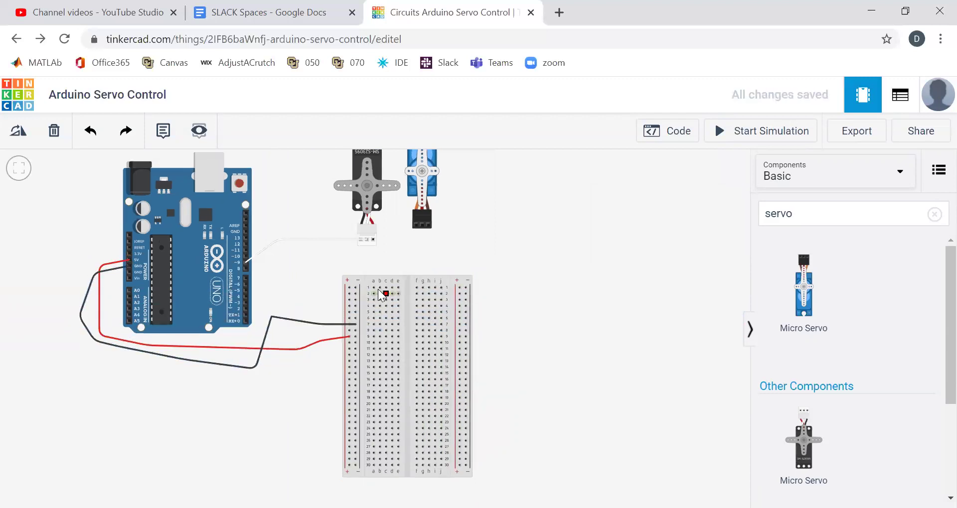
Begin a vertical wire from the left rail up toward the servo connector
click(356, 285)
click(359, 238)
mouse_move(360, 241)
mouse_down()
mouse_move(353, 249)
mouse_move(370, 253)
mouse_move(360, 231)
mouse_up()
Delete the old white signal wire and run ground and power wires from the rail to servo 1
key(Escape)
click(361, 240)
key(Delete)
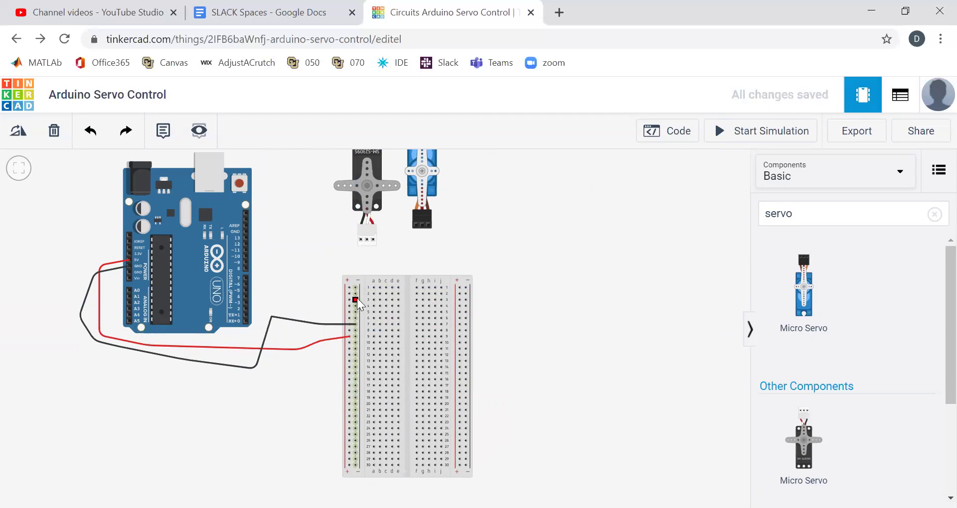
click(355, 287)
click(360, 240)
click(348, 287)
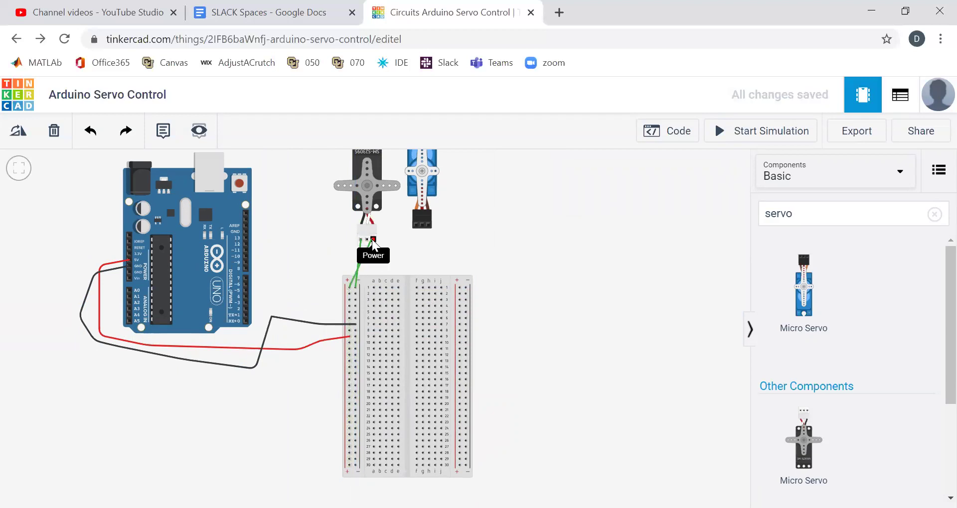
click(372, 238)
Colour servo 1's ground wire black and its power wire red
click(357, 250)
click(367, 247)
click(602, 202)
click(603, 218)
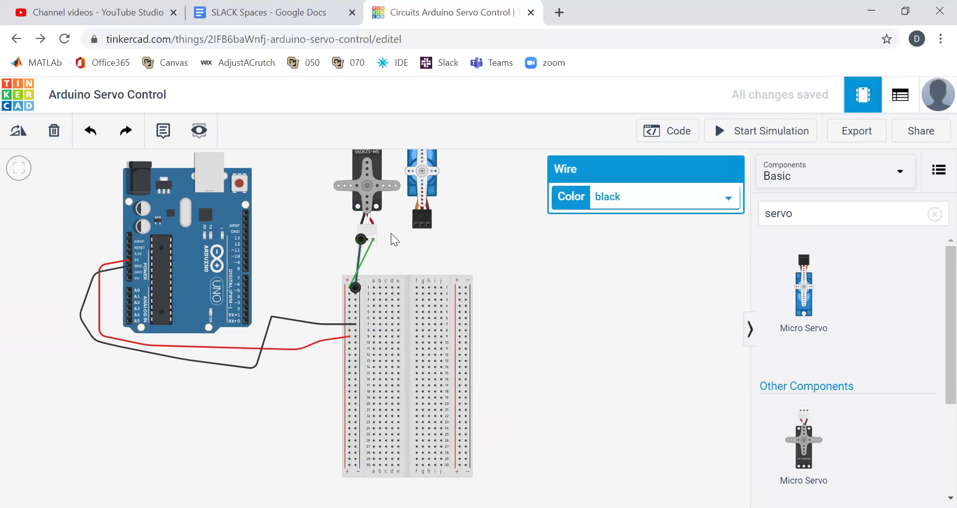
click(366, 253)
click(603, 202)
click(605, 244)
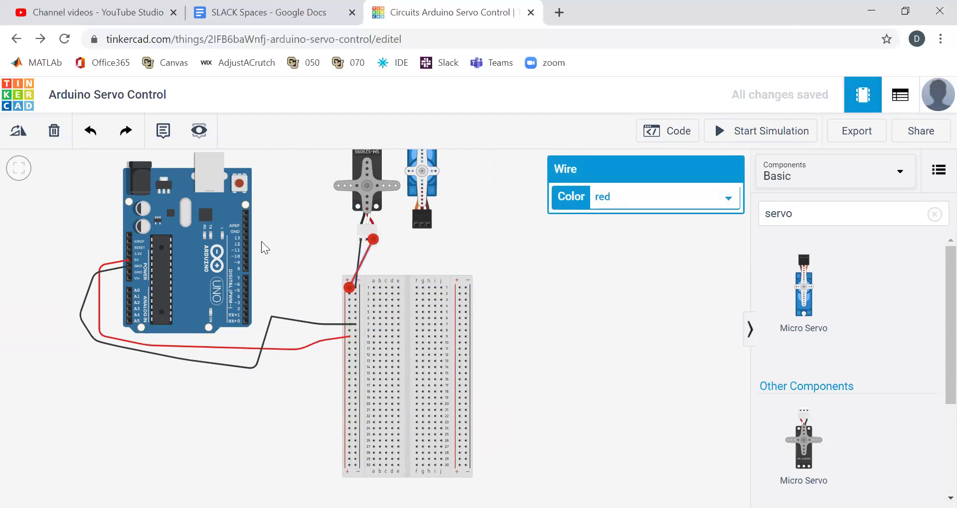
Wire Arduino pin 9 to servo 1's Signal pin in white and start the simulation
click(245, 261)
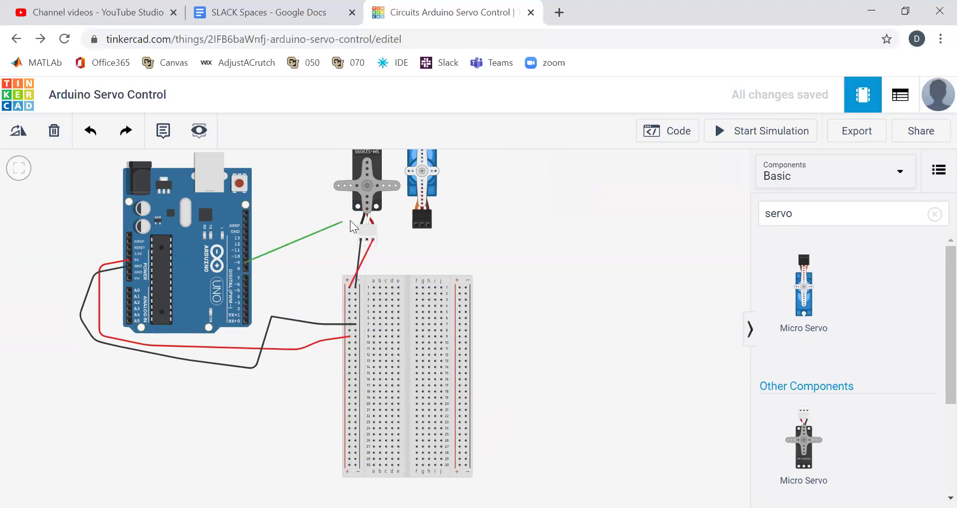
click(366, 244)
click(618, 198)
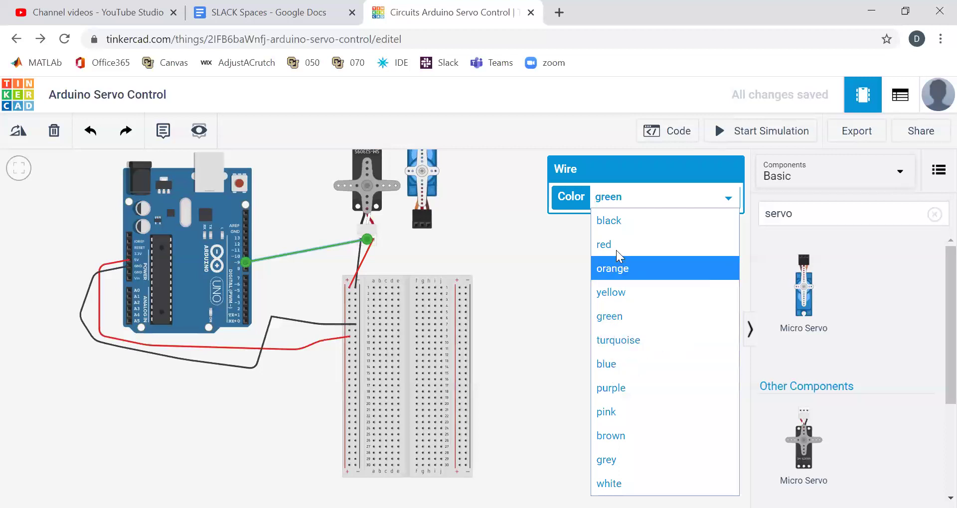
click(623, 482)
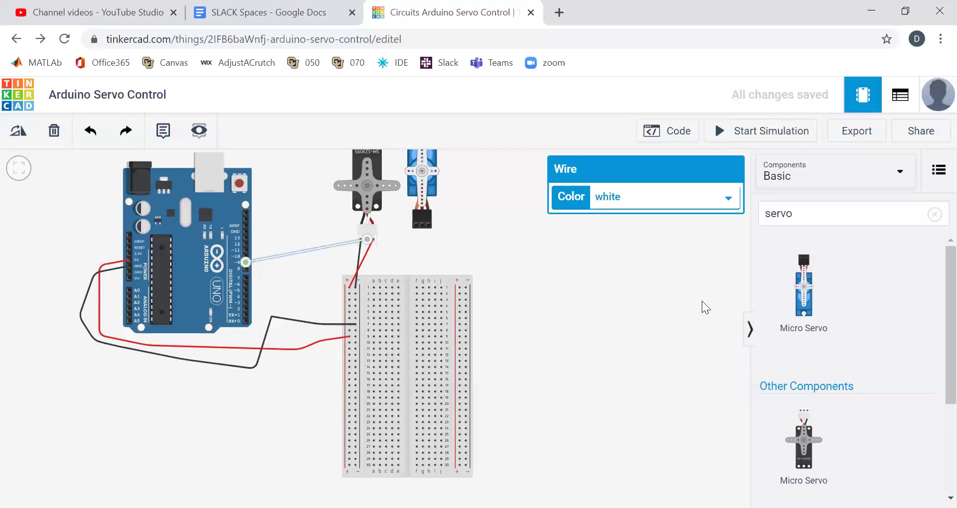
click(755, 133)
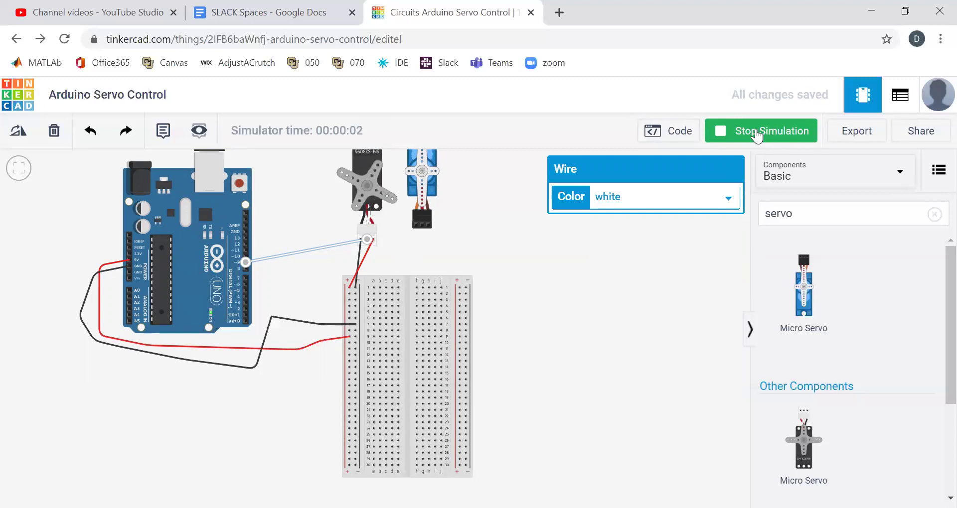
Stop the running simulation
click(757, 133)
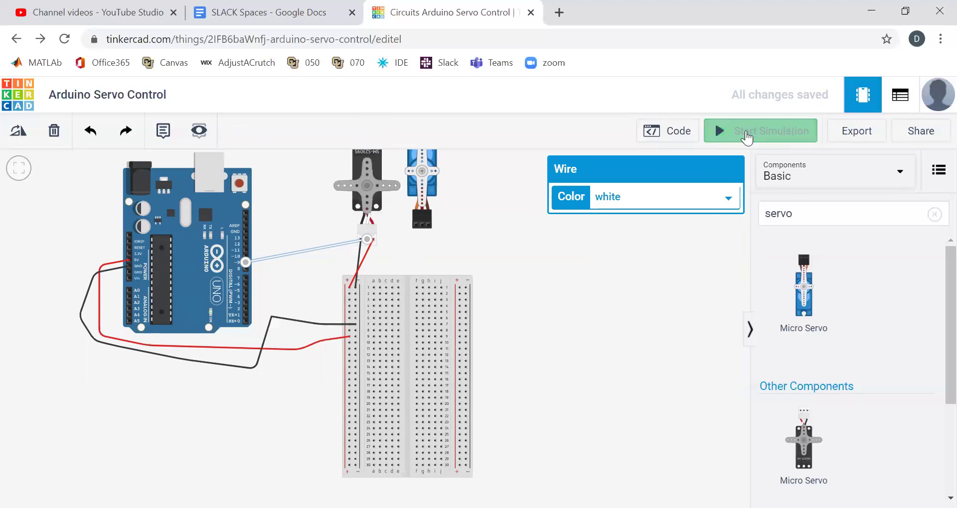
Wire the blue servo's power (red) and ground (black) pins to the breadboard rails
click(349, 300)
click(421, 225)
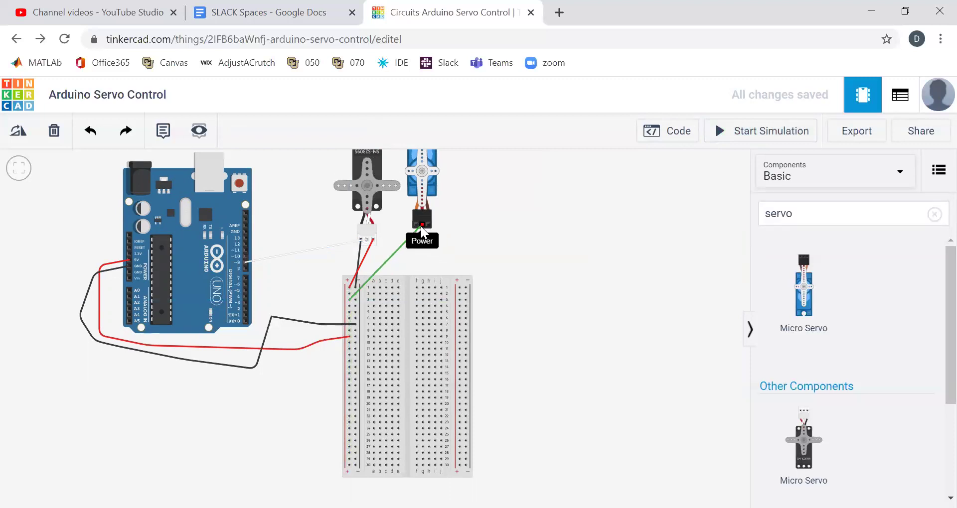
click(615, 209)
click(611, 247)
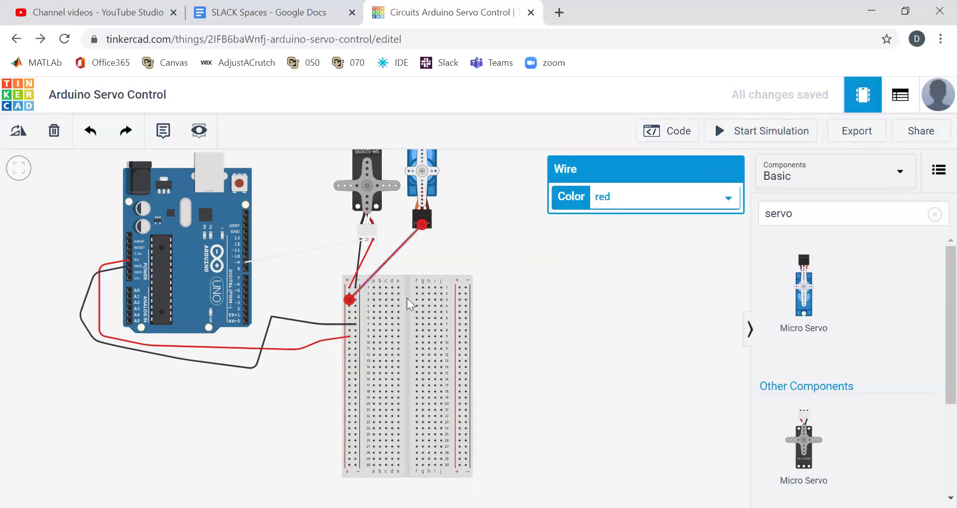
click(356, 299)
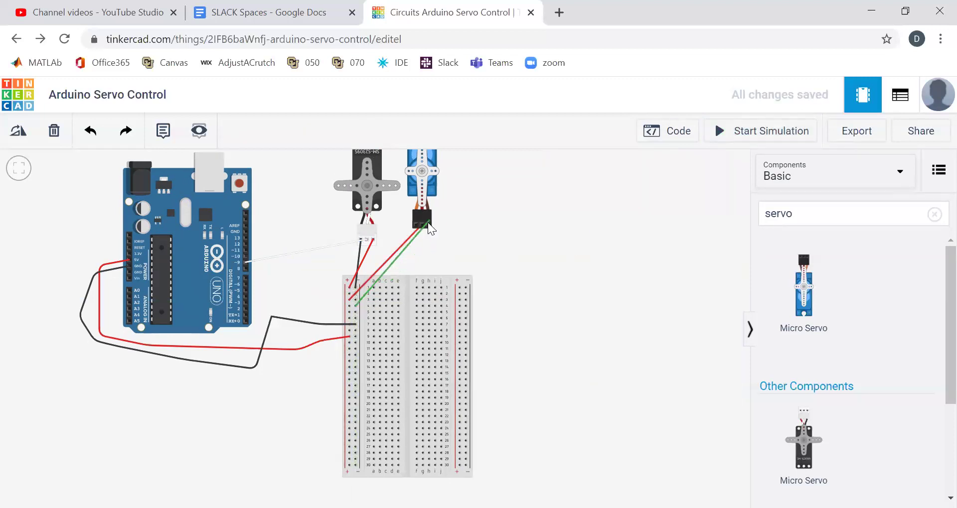
click(428, 225)
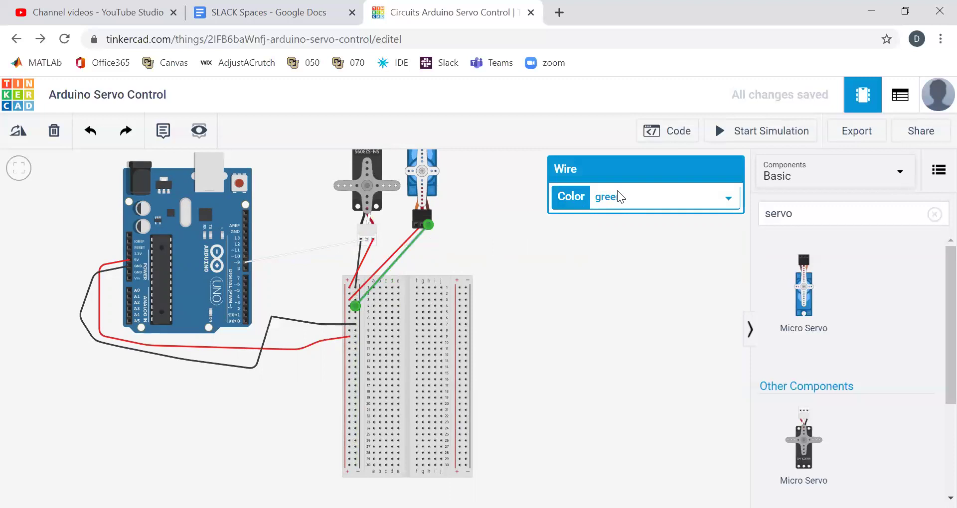
click(617, 196)
click(612, 224)
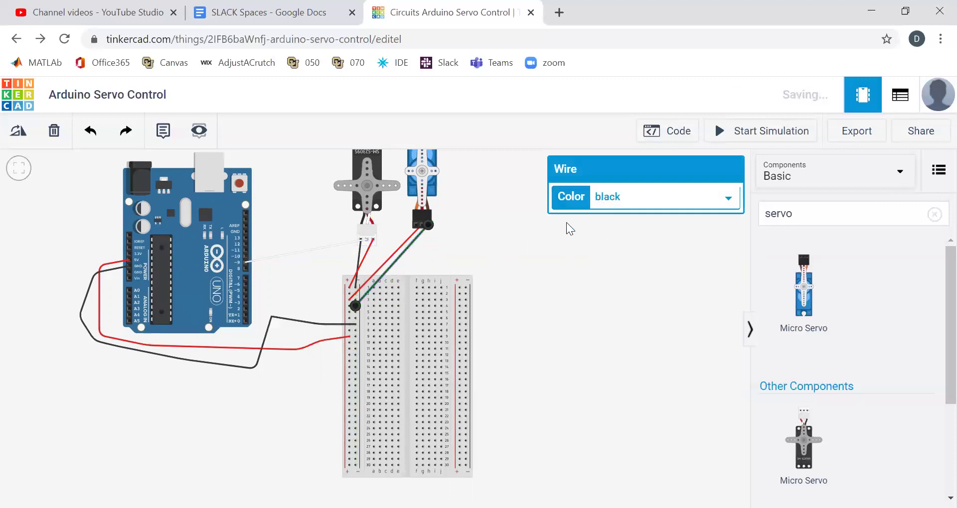
Connect the blue servo's Signal to pin 10 with an orange wire and nudge both servos down
click(417, 227)
click(245, 256)
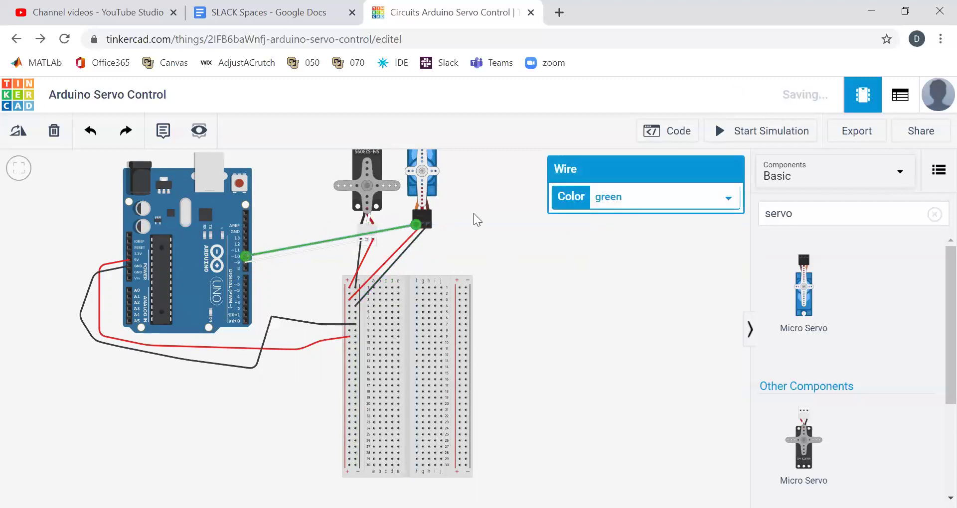
click(593, 239)
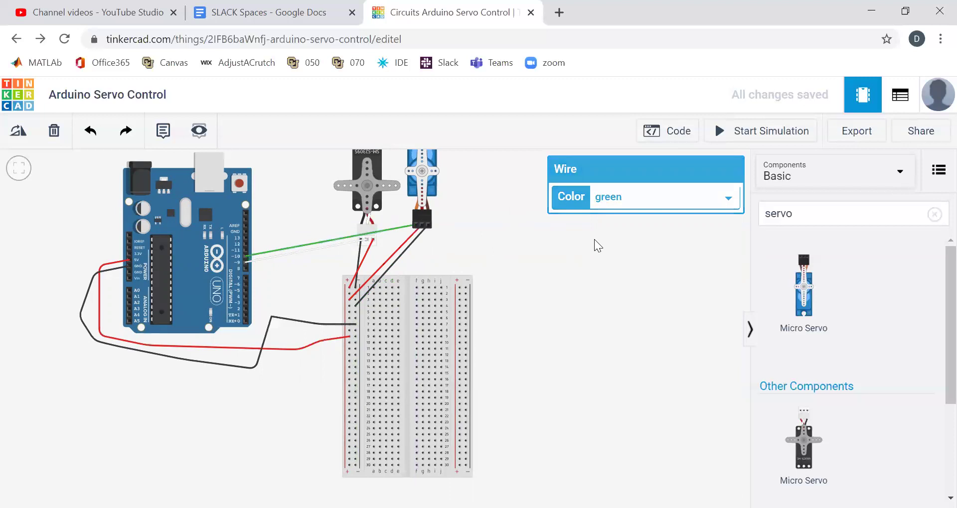
click(407, 227)
click(606, 196)
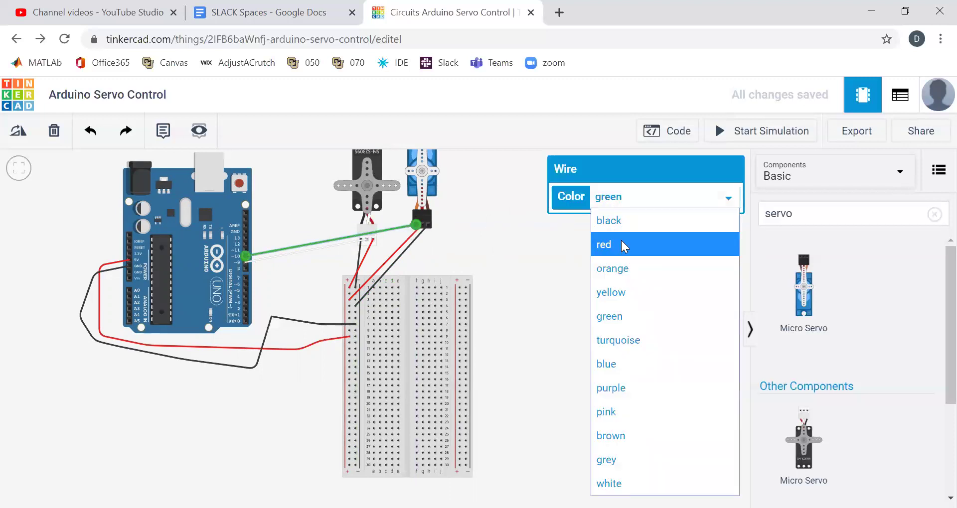
click(610, 269)
click(588, 286)
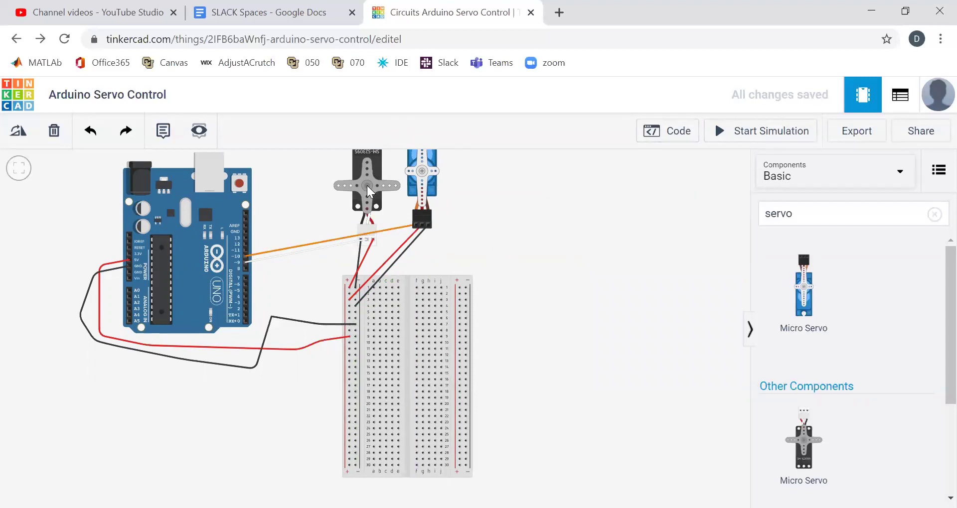
drag(367, 185, 363, 219)
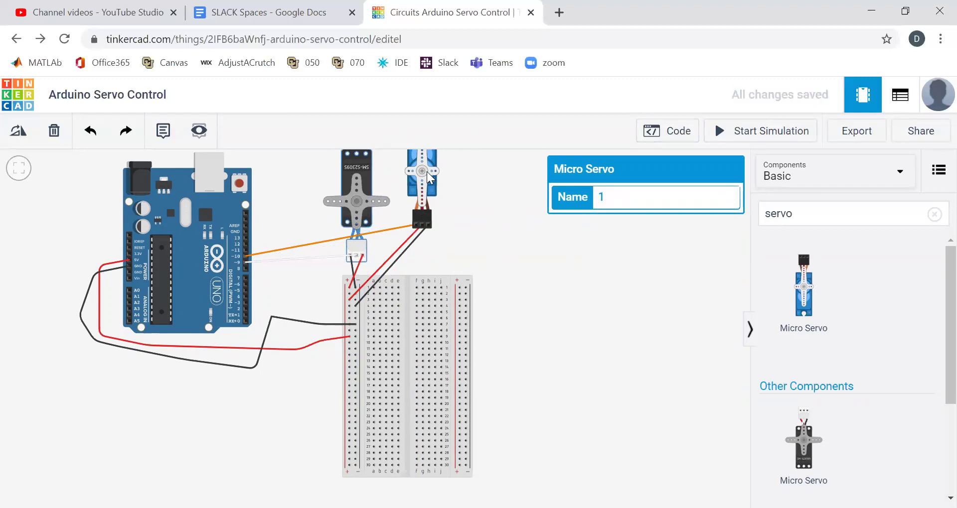
drag(427, 172, 427, 186)
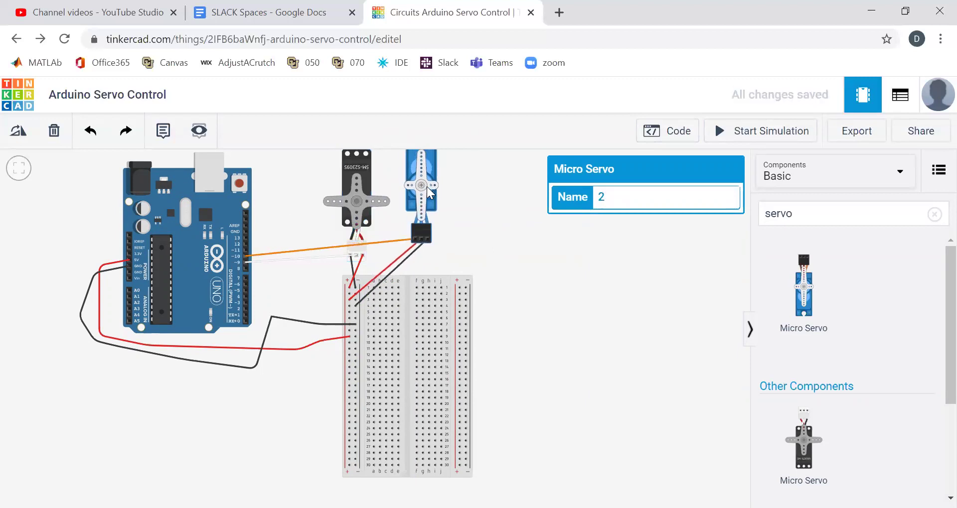
Add servo2 declaration, attach and servo2.write lines including servo2.write(180); to the sketch
click(676, 134)
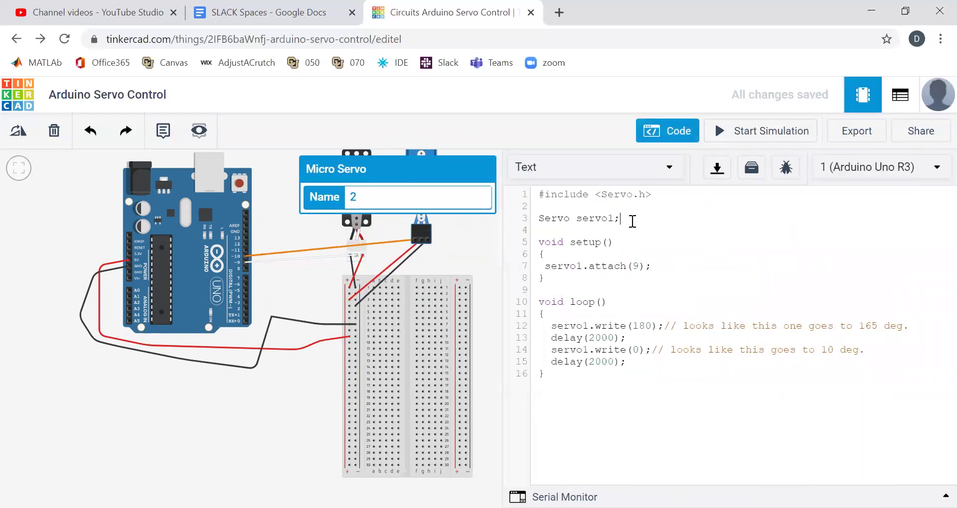
click(632, 221)
key(Return)
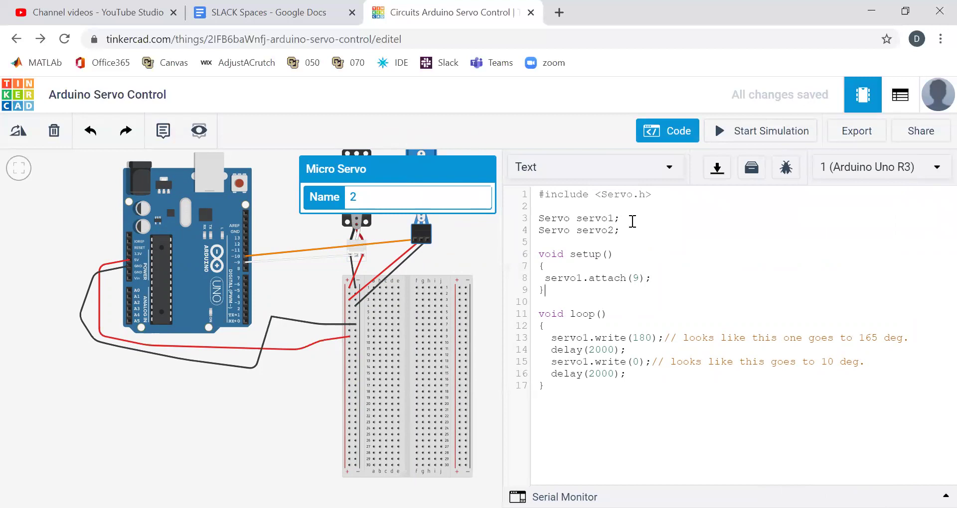
key(Return)
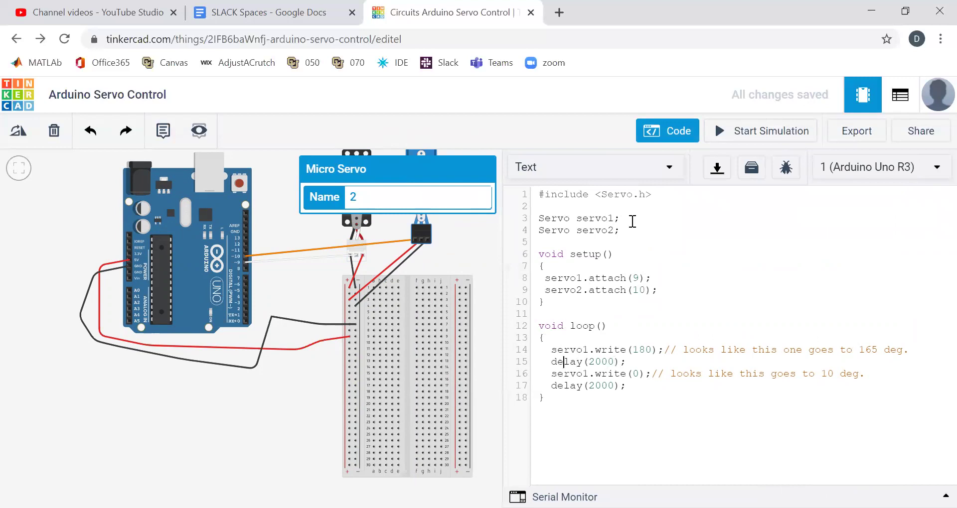
key(Return)
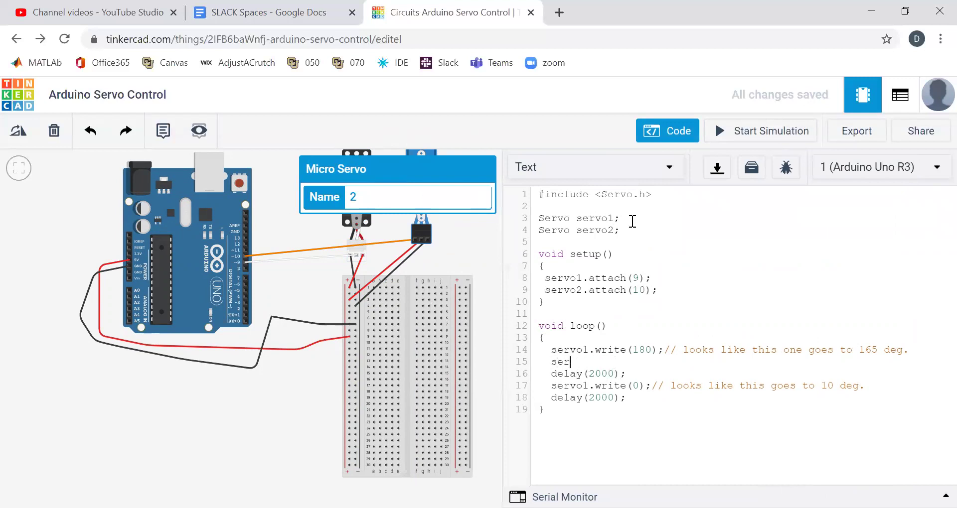
text(servo2.write(0);)
key(Return)
text(servo2.wri)
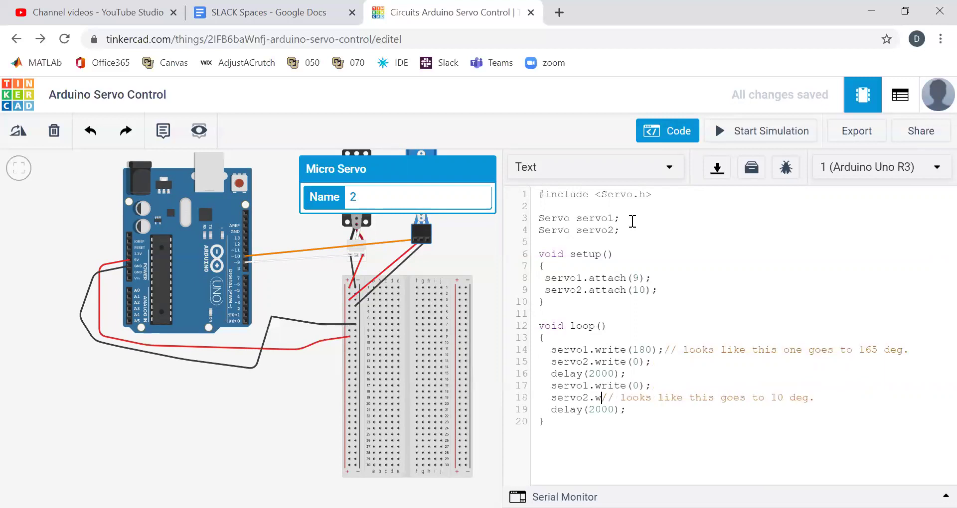
text(te(180))
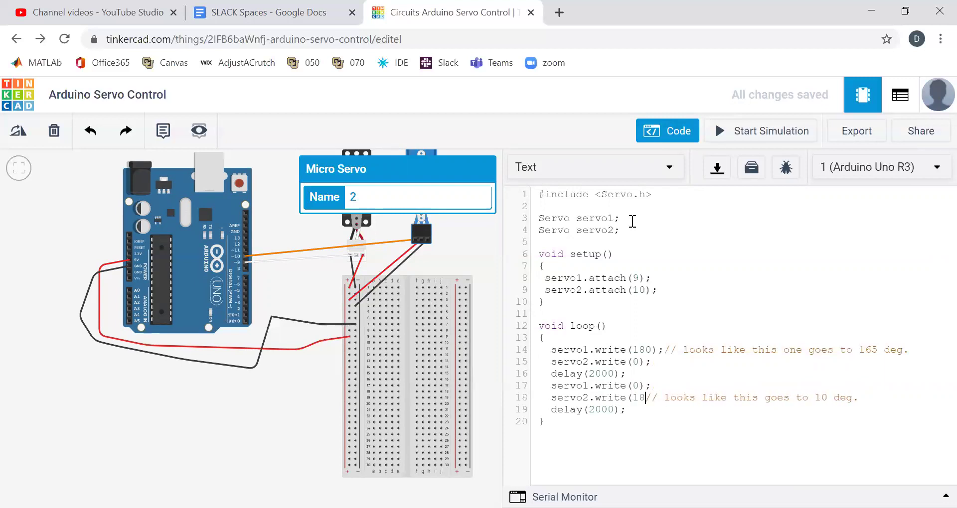
text(;)
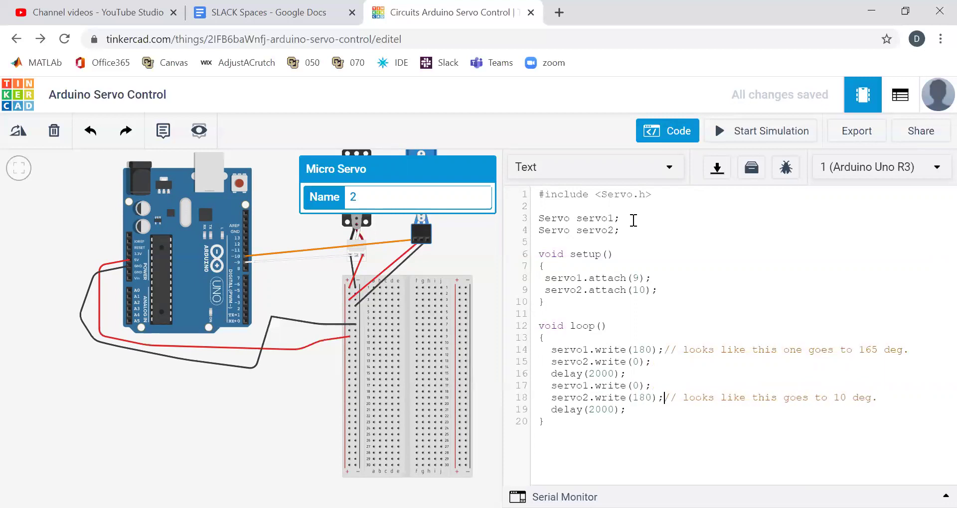
Move the 10-degree comment to the end of the servo1.write(0) line
drag(665, 403, 880, 402)
key(ctrl+c)
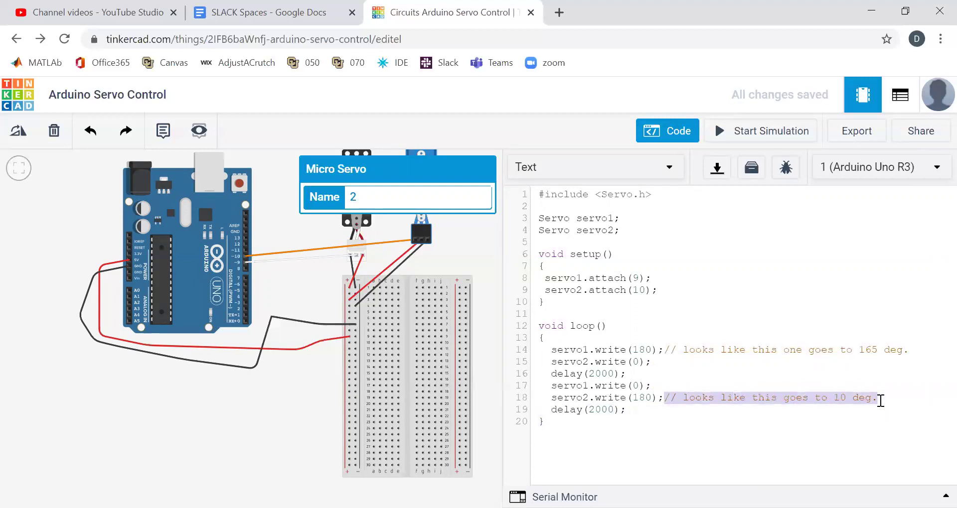
key(BackSpace)
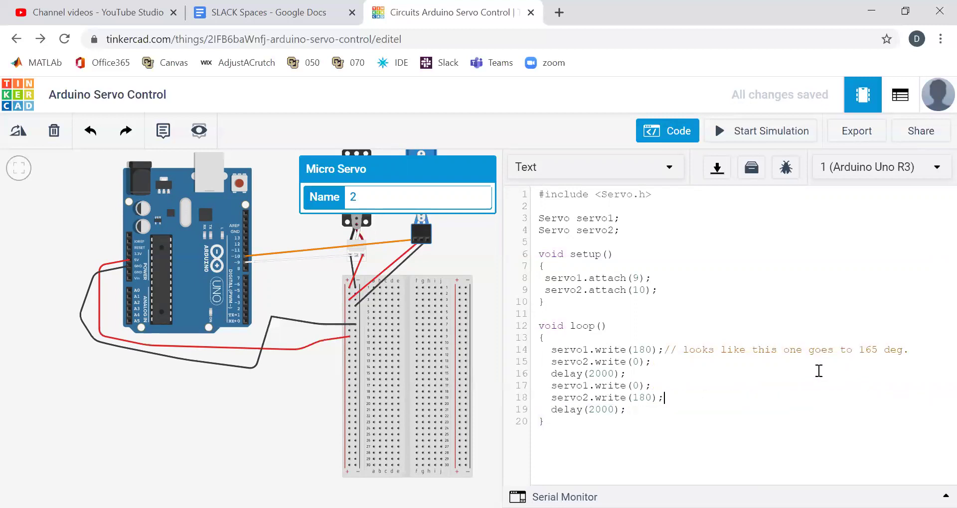
click(686, 380)
key(ctrl+v)
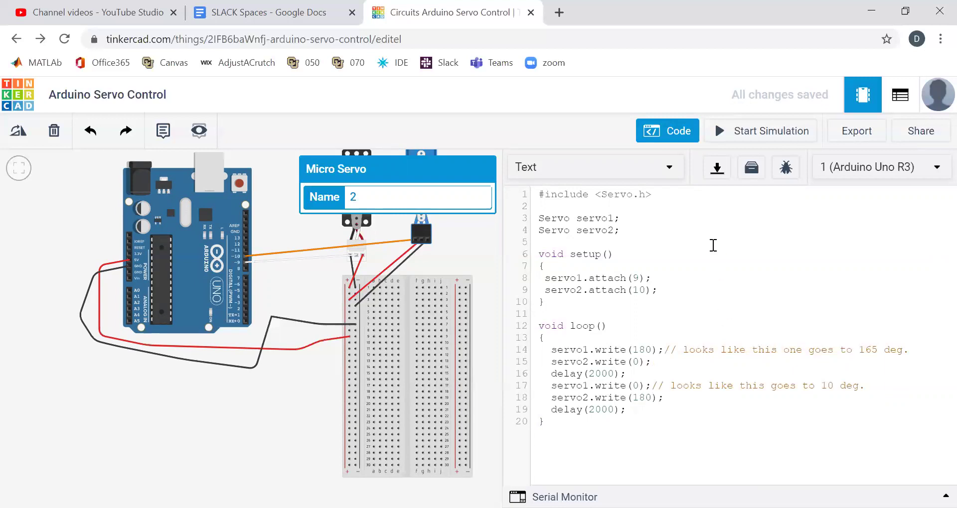
Run the two-servo simulation with the code hidden, then stop it
click(732, 131)
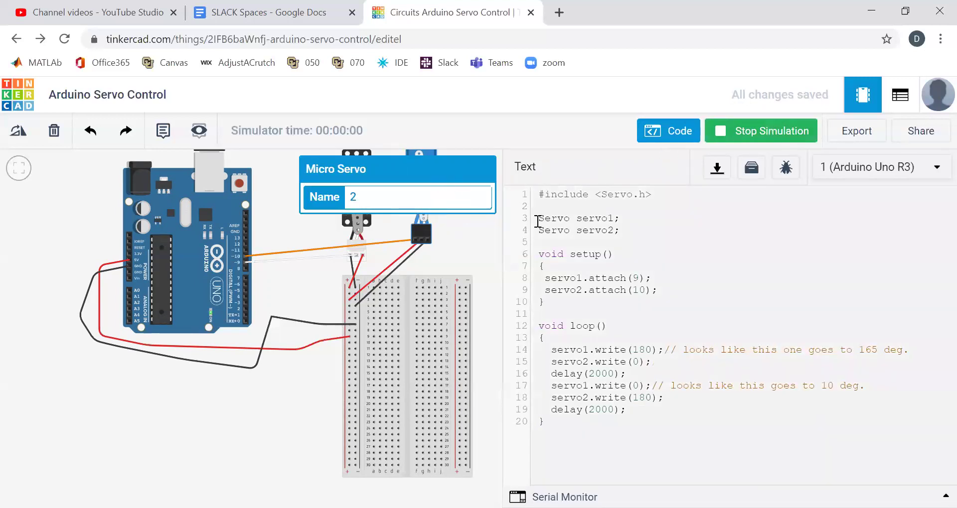
click(676, 141)
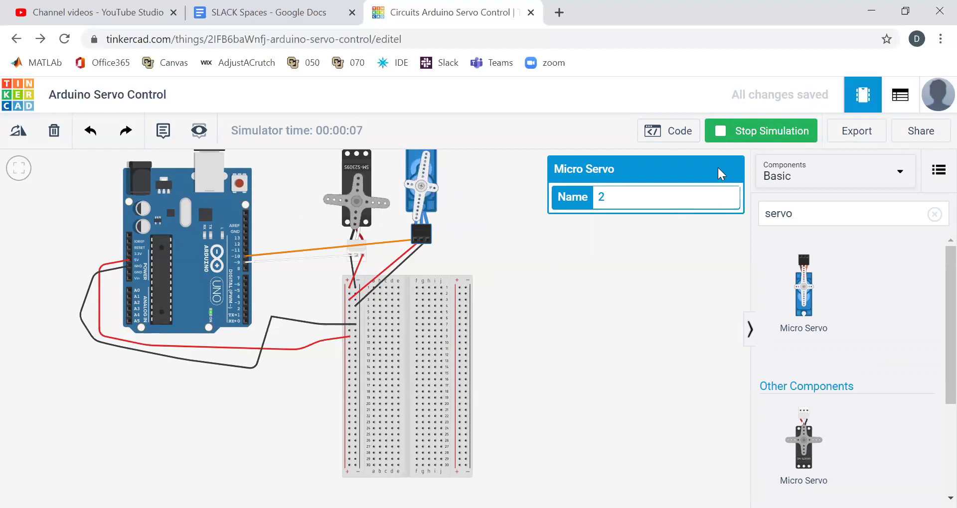
click(748, 132)
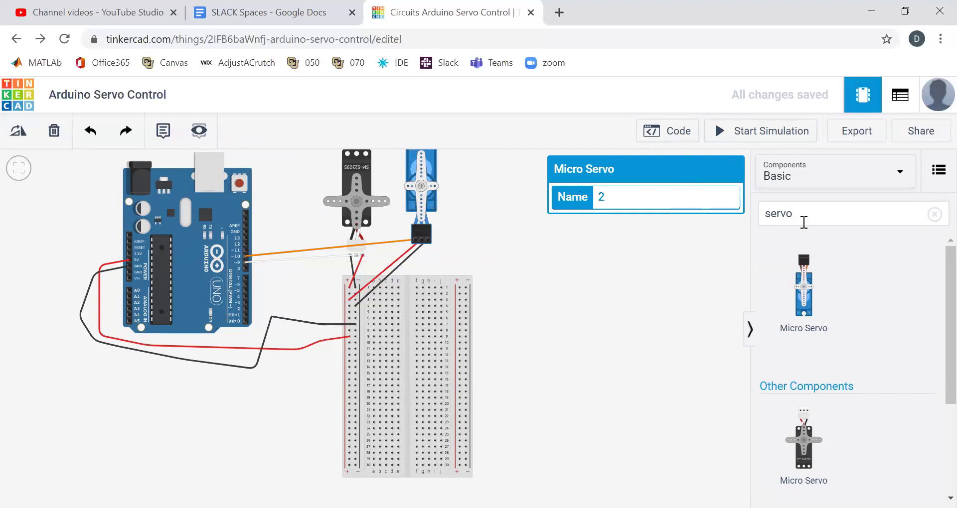
Search 'batter', add a 1.5V battery and make it a pack of 4
drag(797, 213, 742, 211)
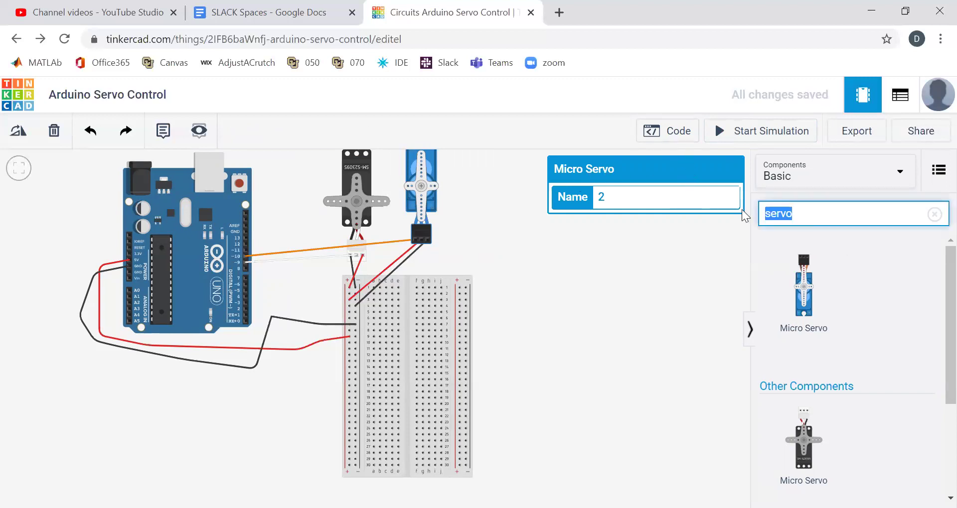
double_click(787, 209)
text(batt)
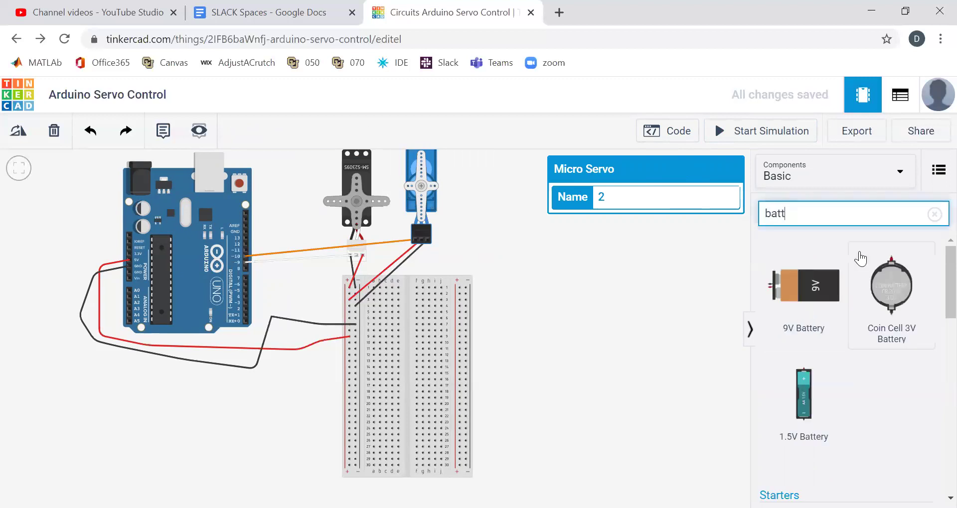
text(er)
click(801, 377)
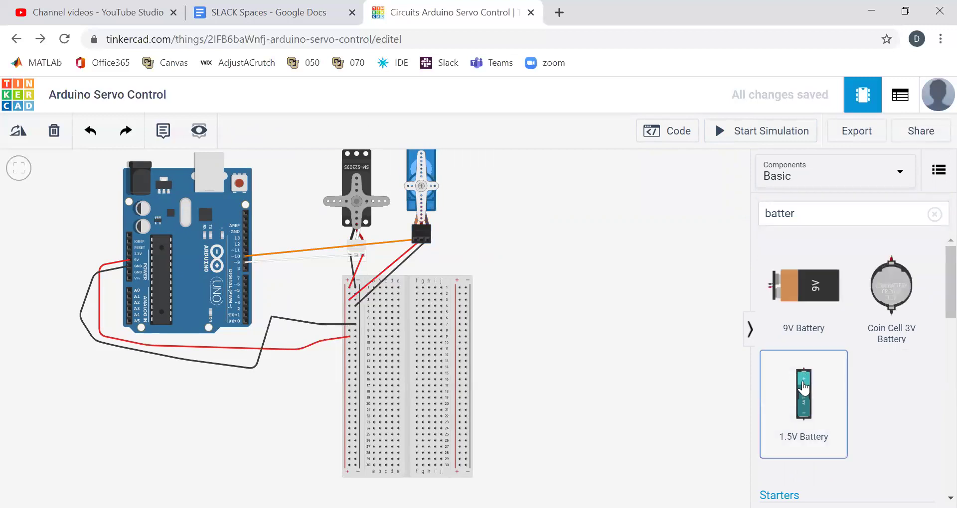
click(592, 362)
drag(619, 192, 555, 192)
click(636, 231)
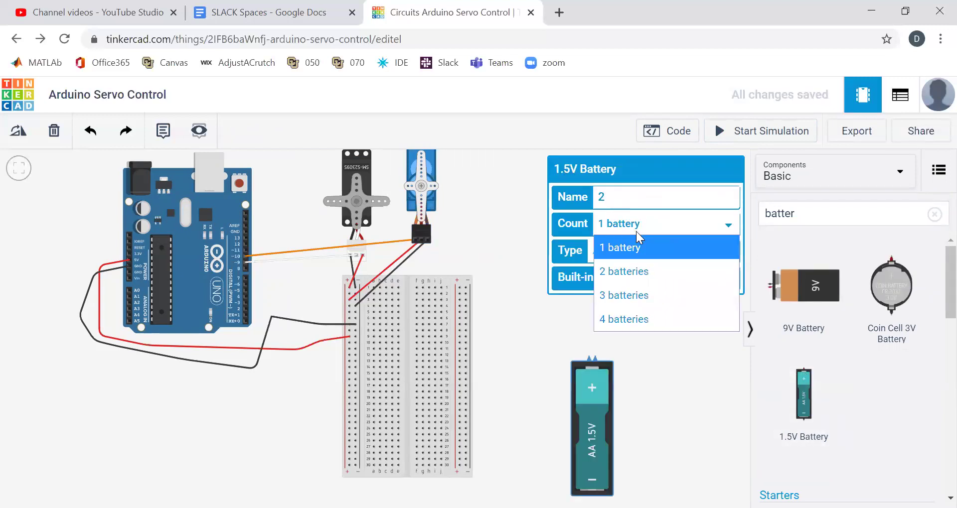
click(622, 321)
click(633, 331)
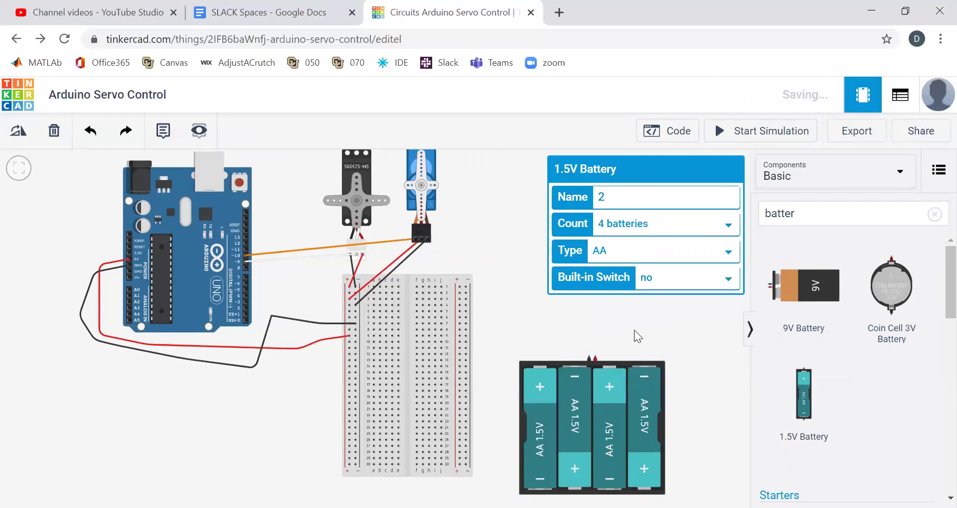
Place the battery pack below the breadboard and wire its positive and negative terminals to the breadboard
scroll(552, 289, down, 2)
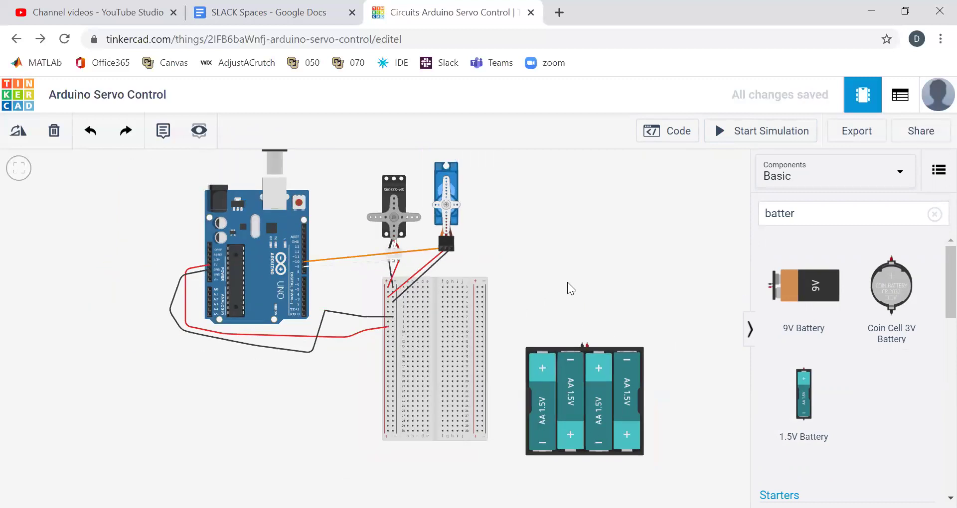
drag(581, 358, 384, 444)
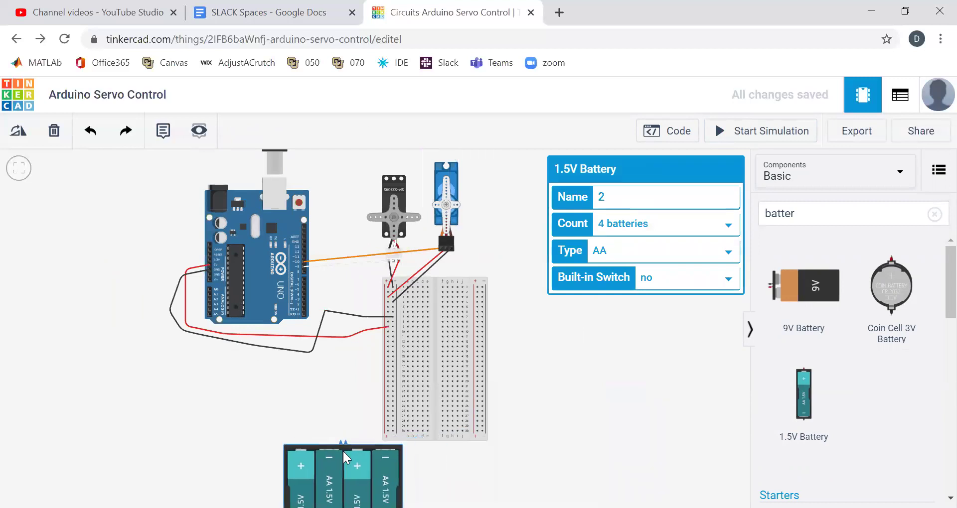
drag(343, 452, 380, 464)
click(495, 439)
click(380, 454)
click(387, 431)
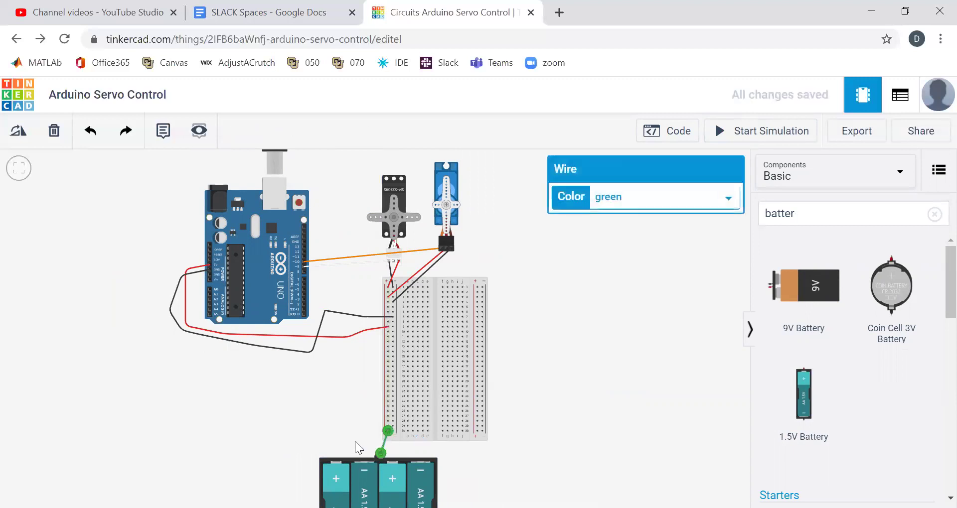
click(354, 441)
click(375, 455)
click(393, 431)
Colour the negative battery wire black and the positive one red
click(621, 204)
click(609, 220)
click(379, 449)
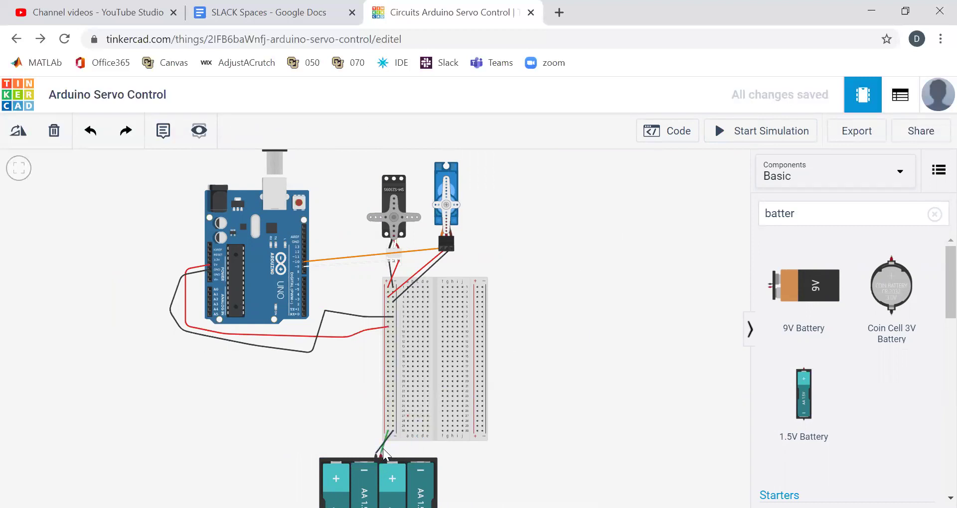
click(383, 449)
click(635, 196)
click(617, 243)
click(374, 402)
Delete the Uno's 5V wire and connect the servo's Power pin to the power rail
click(184, 308)
key(Delete)
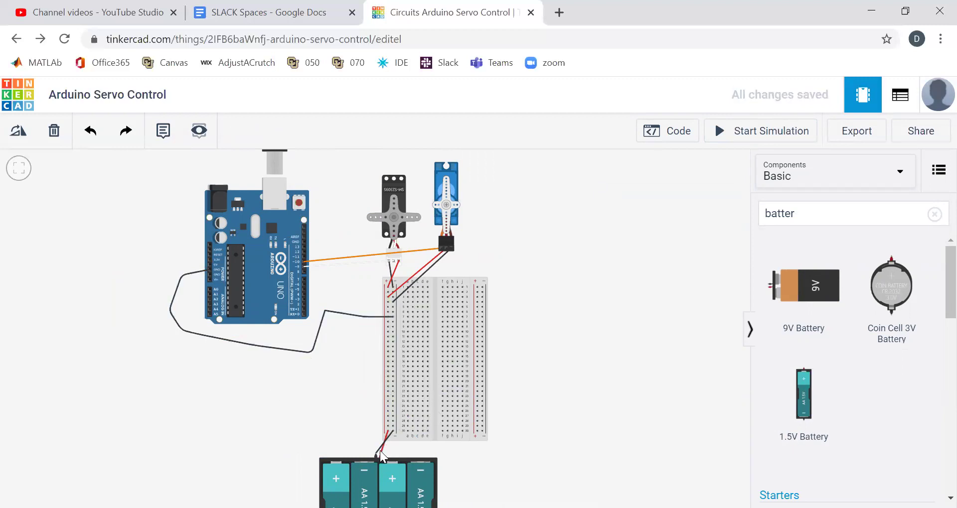
drag(399, 267, 389, 288)
scroll(570, 305, down, 2)
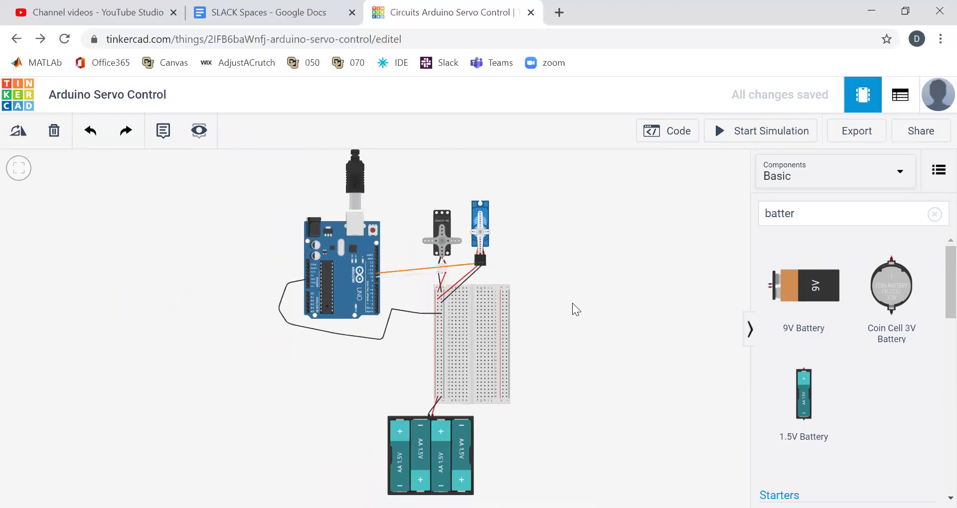
click(739, 133)
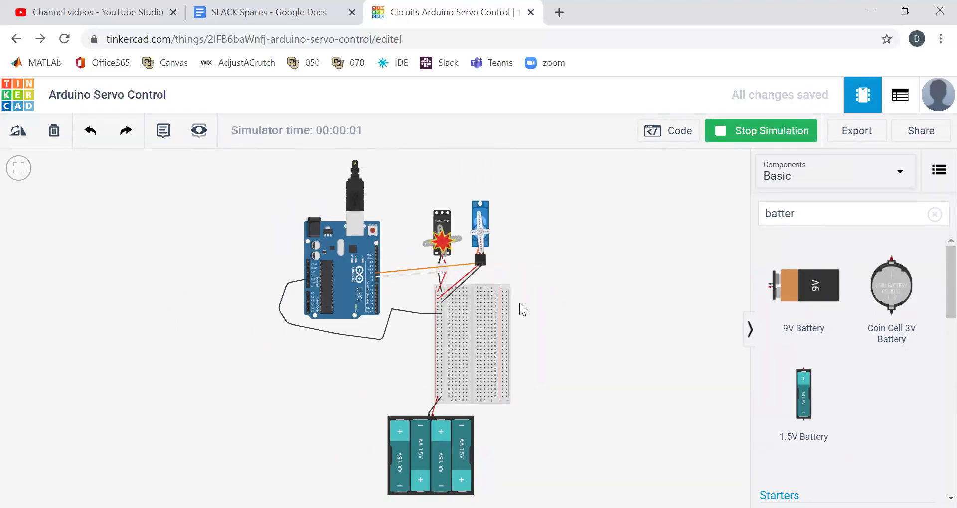
mouse_move(448, 249)
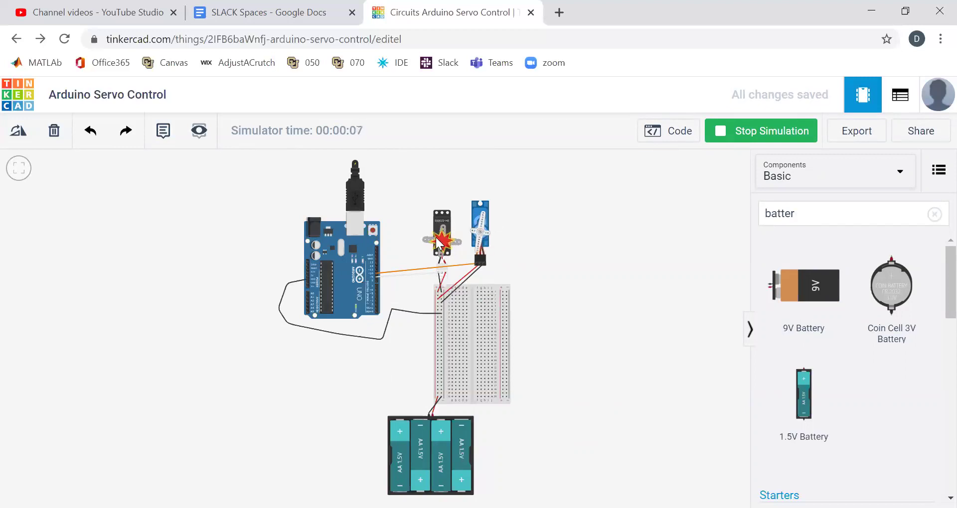
click(780, 131)
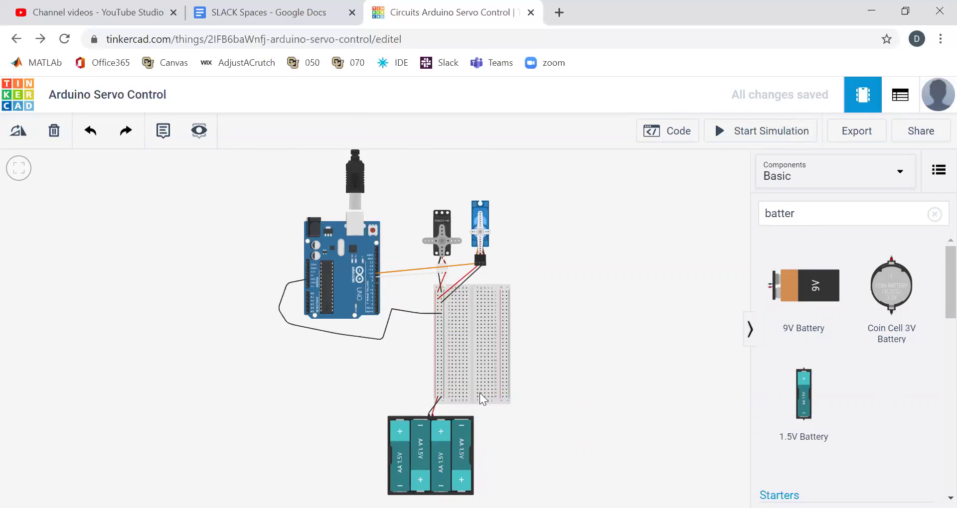
Search components for '5v regu' and place the 5V Regulator (LM7805) on the breadboard
scroll(747, 367, down, 1)
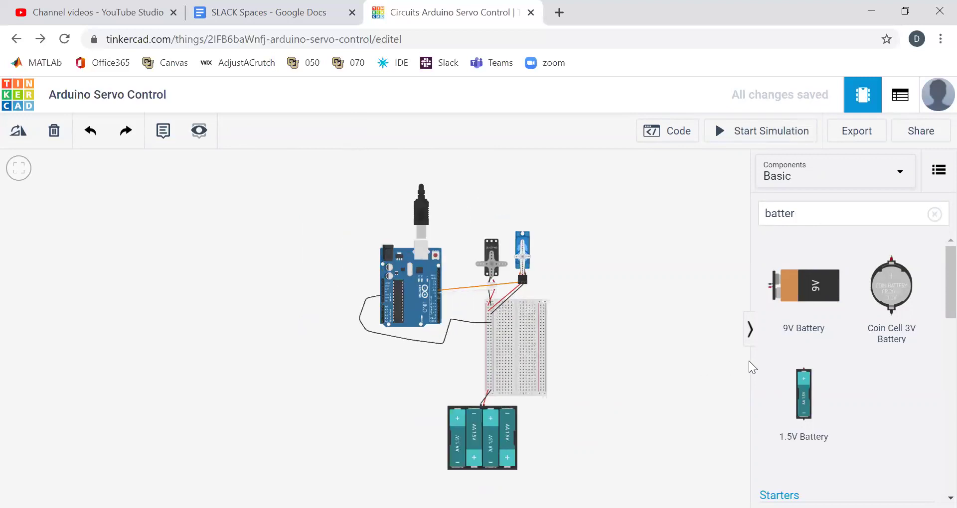
scroll(850, 376, down, 4)
scroll(847, 375, down, 2)
scroll(694, 356, down, 1)
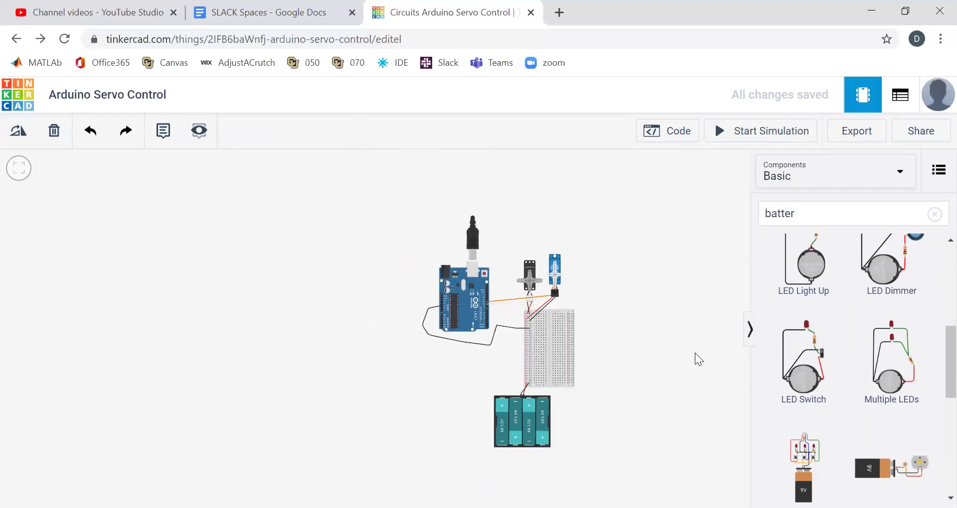
scroll(695, 352, up, 2)
click(780, 215)
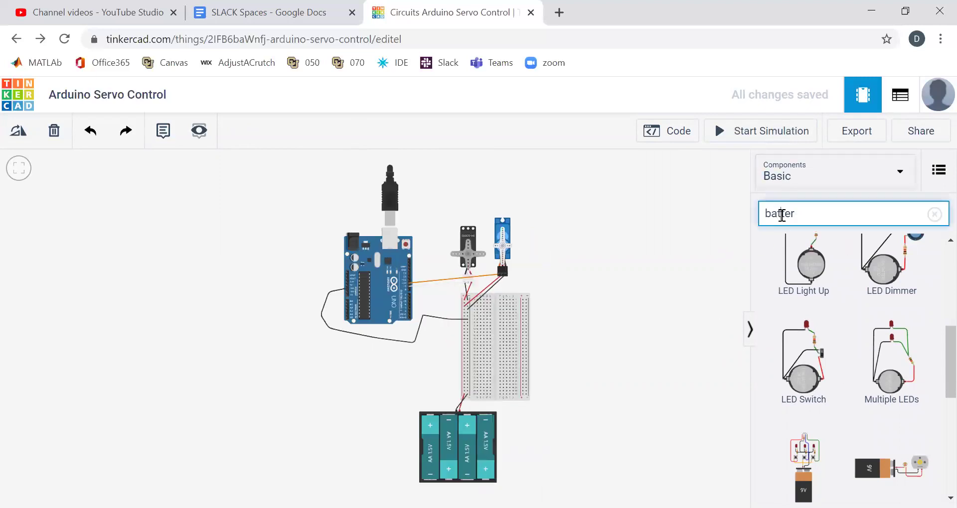
double_click(781, 216)
text(5v )
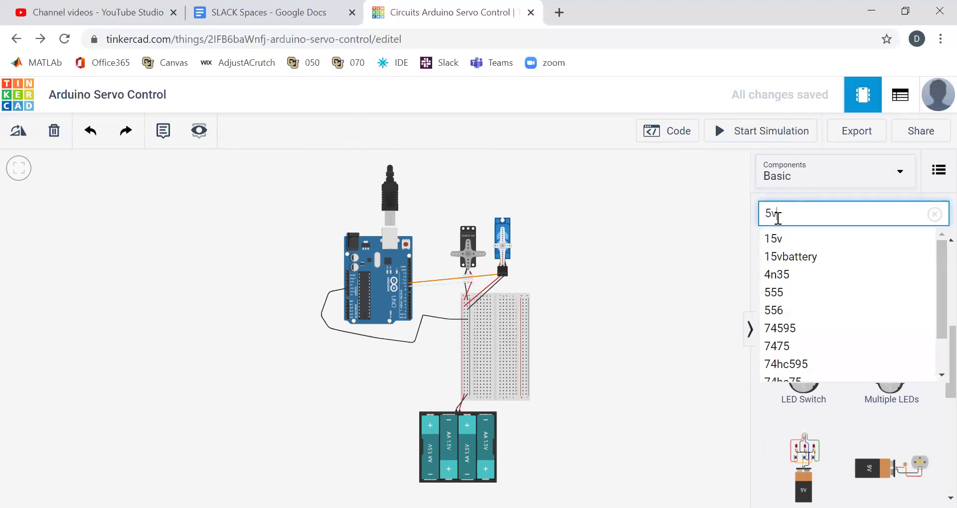
text(regul)
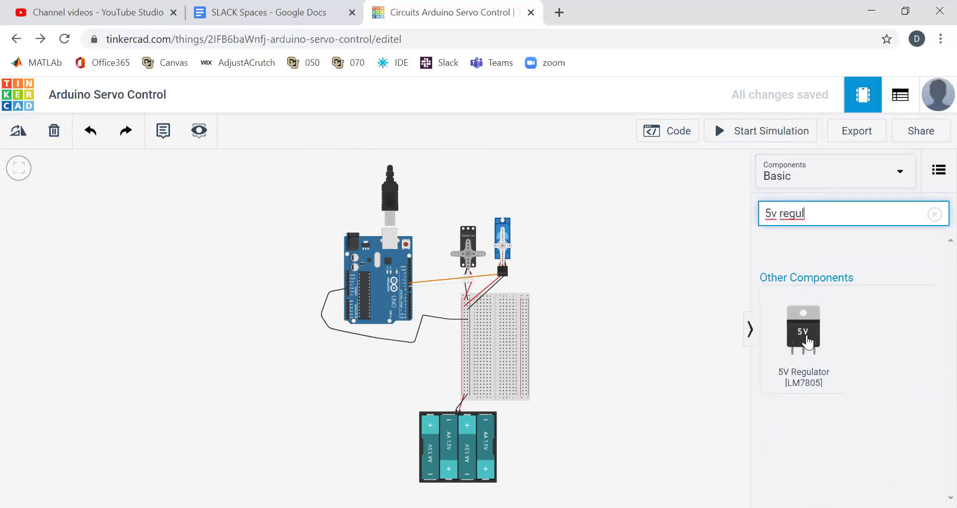
click(807, 340)
drag(806, 337, 479, 353)
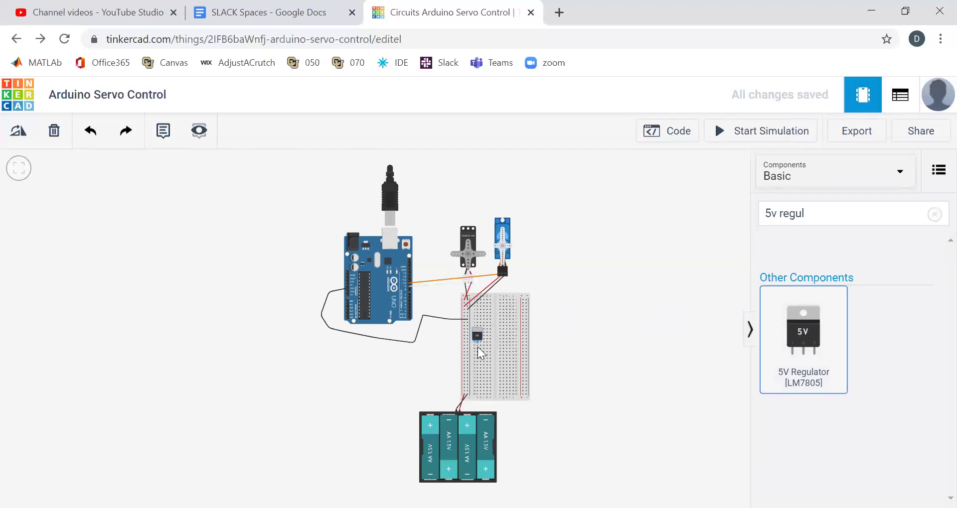
Rotate the LM7805 regulator so it sits sideways on the breadboard
click(662, 343)
scroll(482, 341, down, 3)
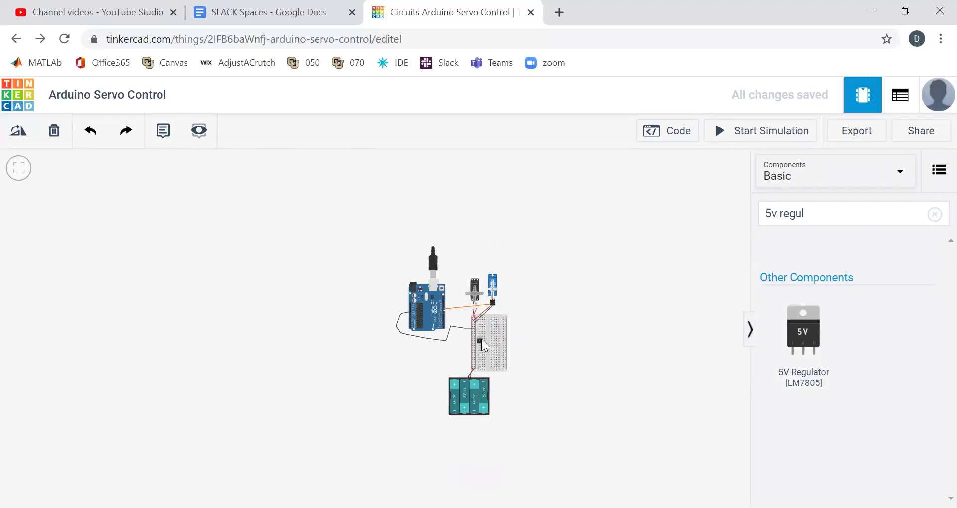
scroll(479, 343, up, 6)
click(479, 339)
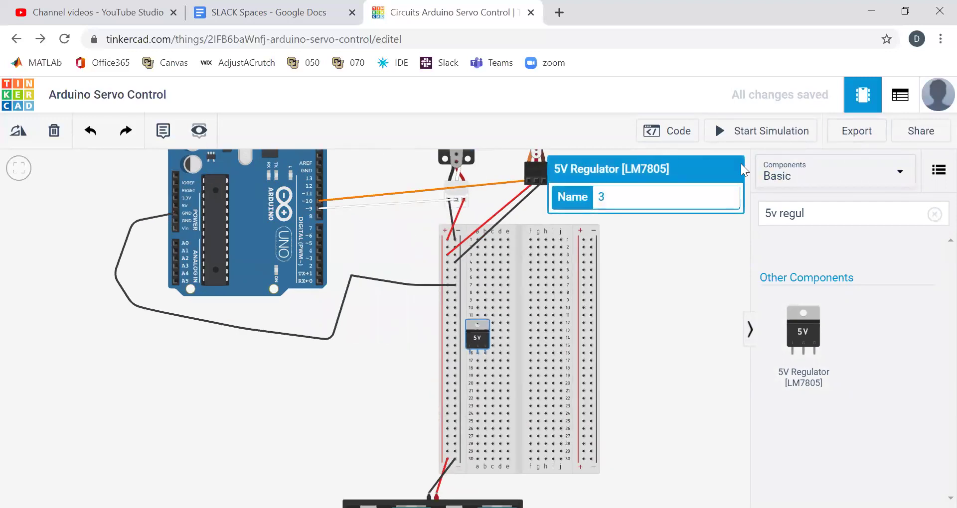
click(16, 134)
click(16, 135)
click(16, 133)
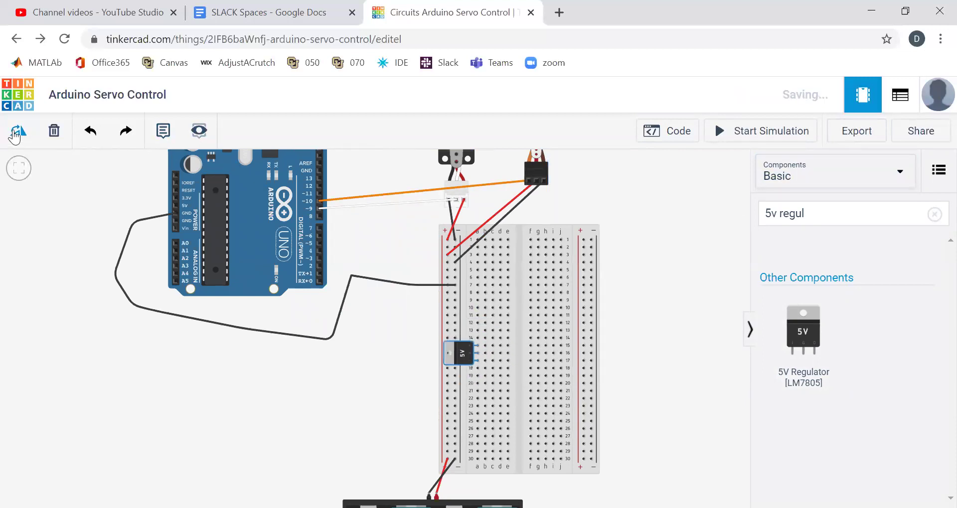
click(661, 251)
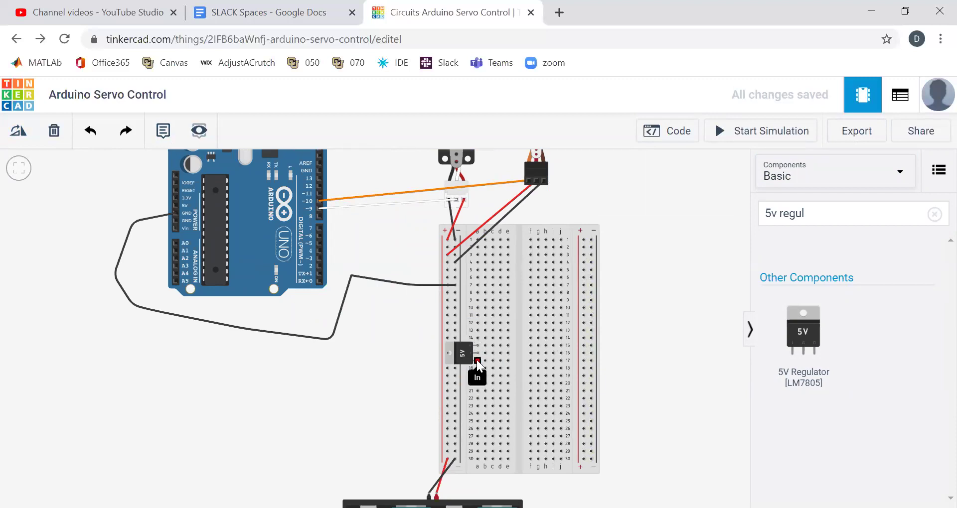
click(462, 358)
click(18, 133)
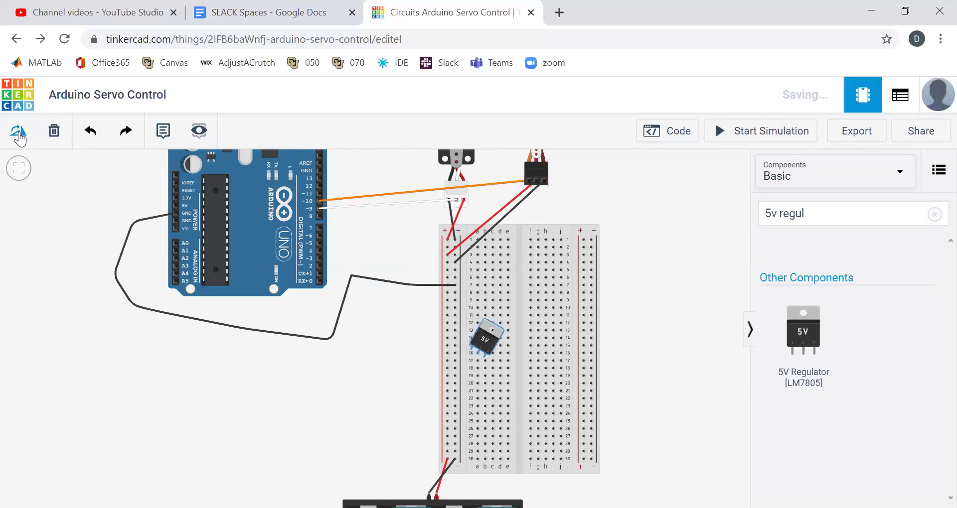
click(18, 132)
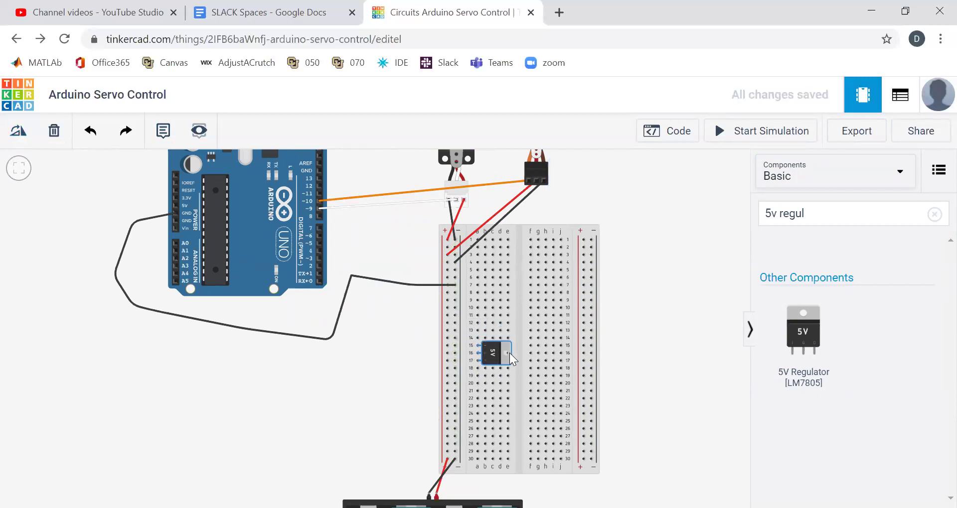
click(641, 396)
Delete the battery pack's black and red breadboard wires
click(447, 480)
key(Delete)
click(444, 470)
key(Delete)
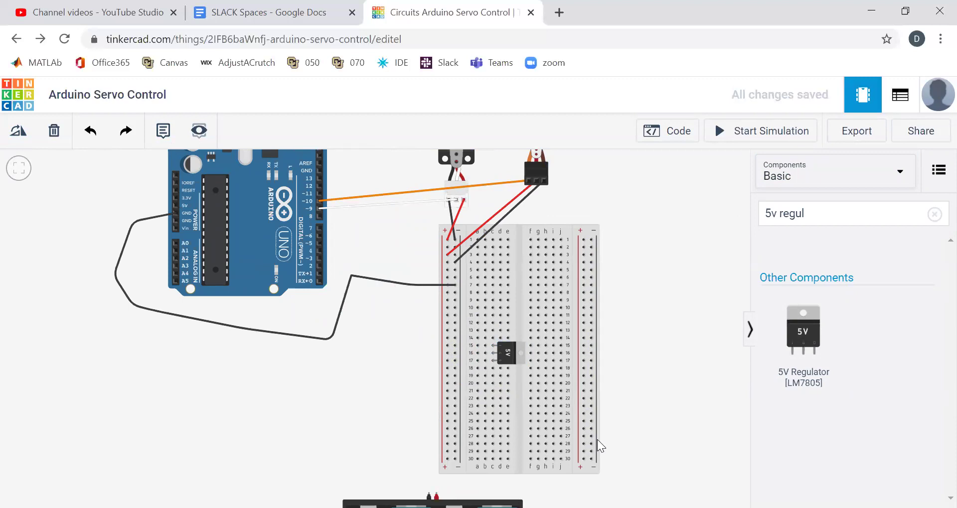
Wire the regulator's Out pin to the rail at row 17 in red and its Ground pin to the rail at row 16 in black
click(492, 360)
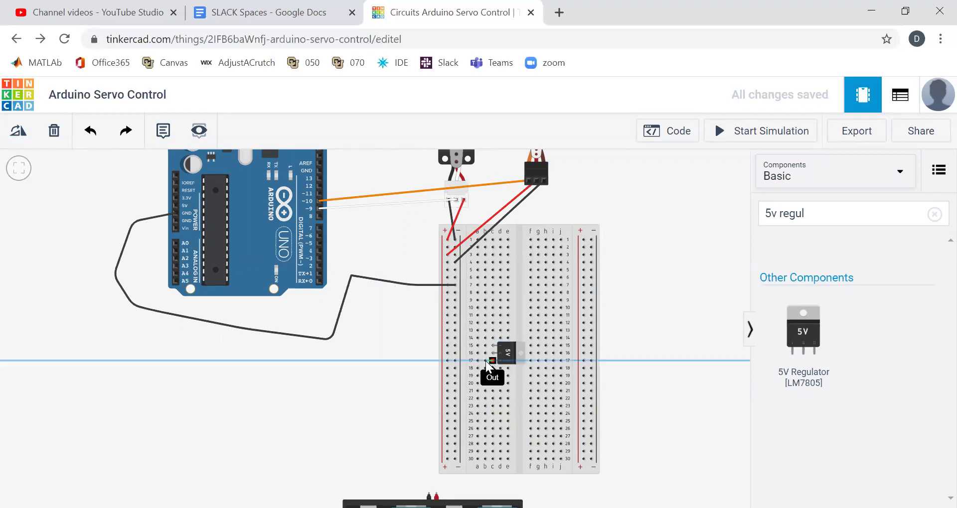
click(447, 360)
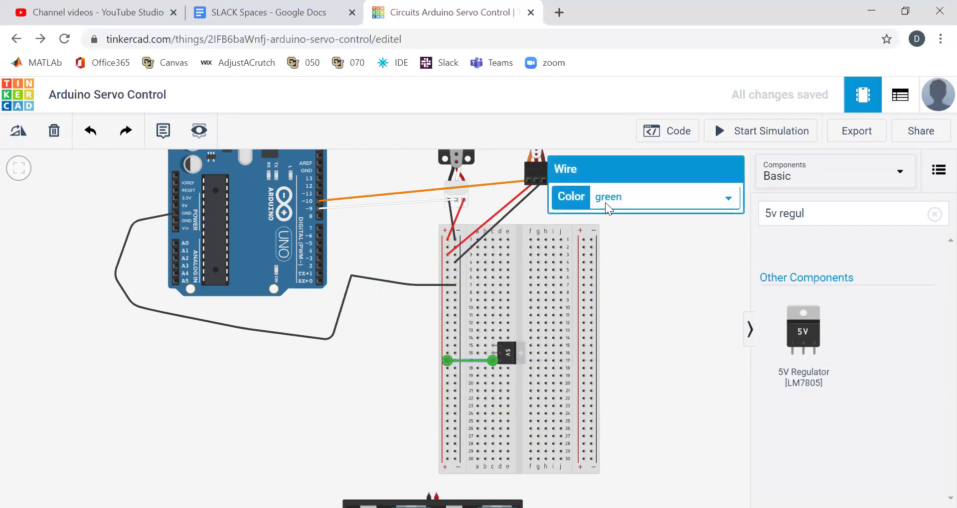
click(605, 202)
click(605, 245)
click(659, 349)
click(494, 353)
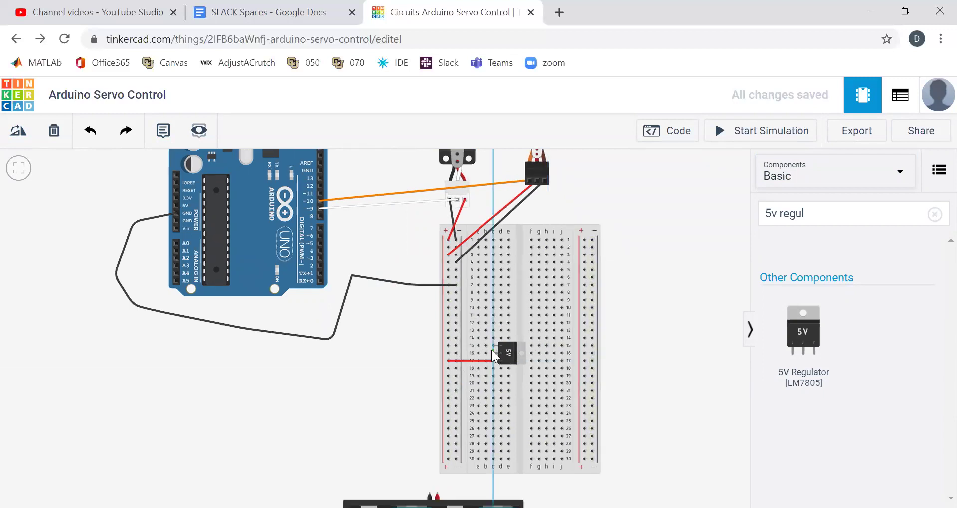
click(456, 354)
click(662, 203)
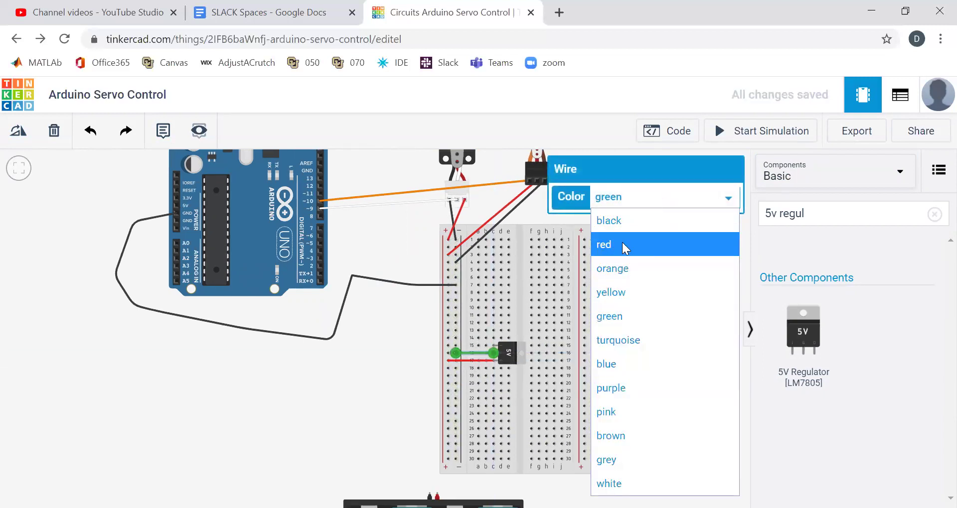
click(624, 225)
click(645, 363)
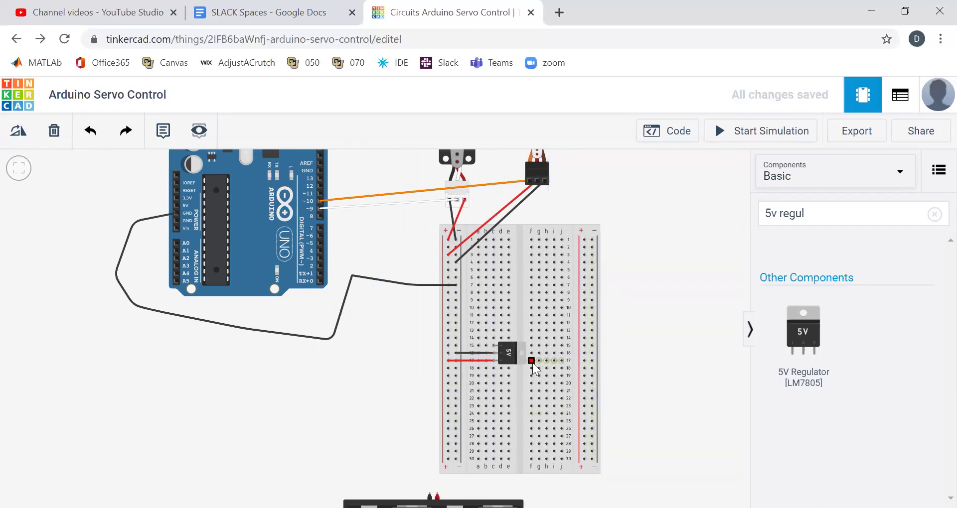
Add a red wire from the regulator input to the battery pack and a black wire from the battery's other terminal to the rail
click(486, 346)
click(437, 493)
click(620, 194)
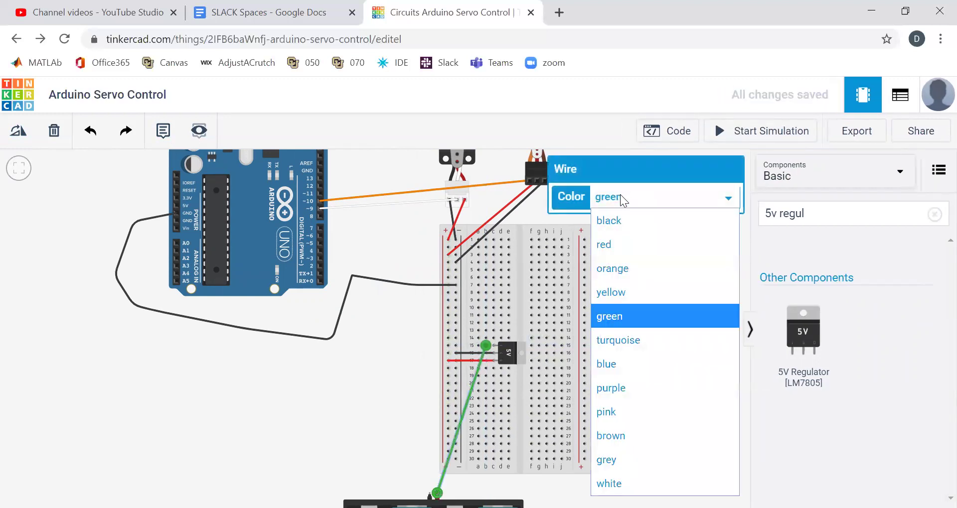
click(616, 243)
click(601, 394)
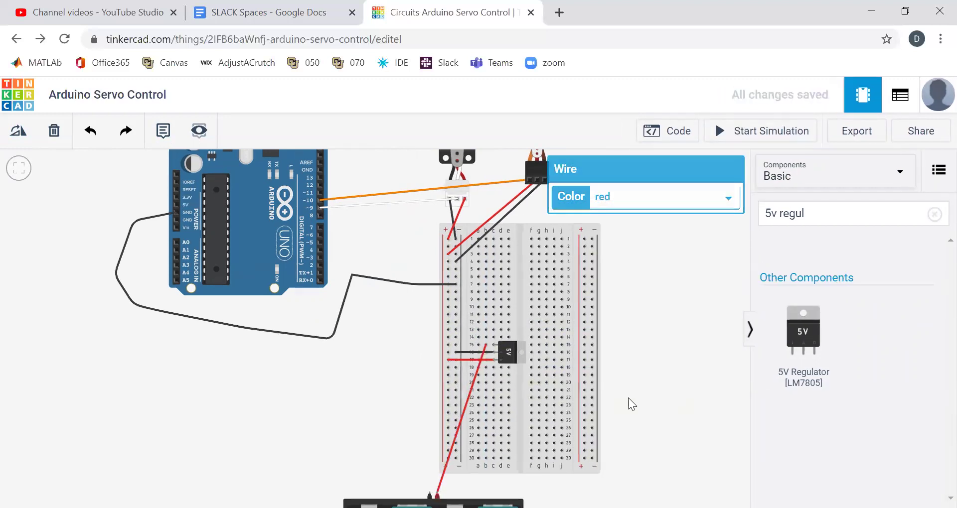
click(429, 496)
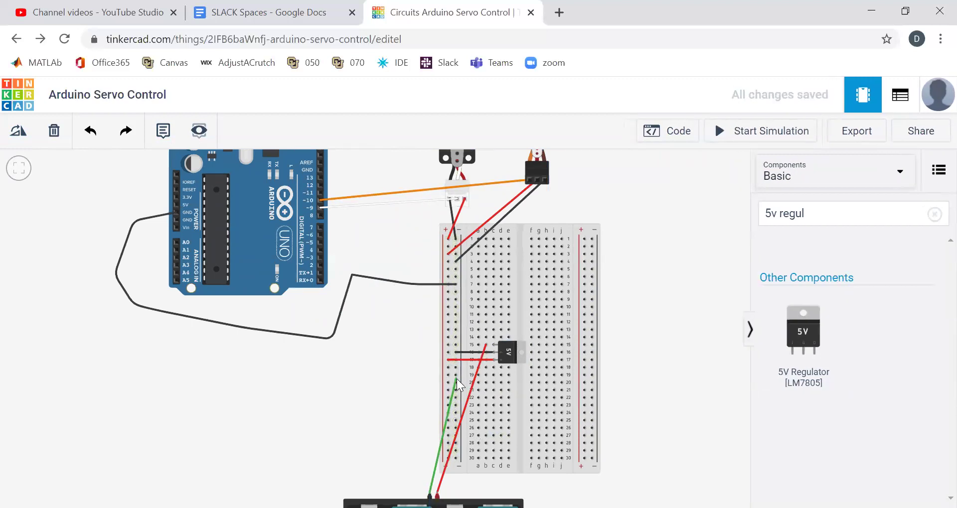
click(456, 374)
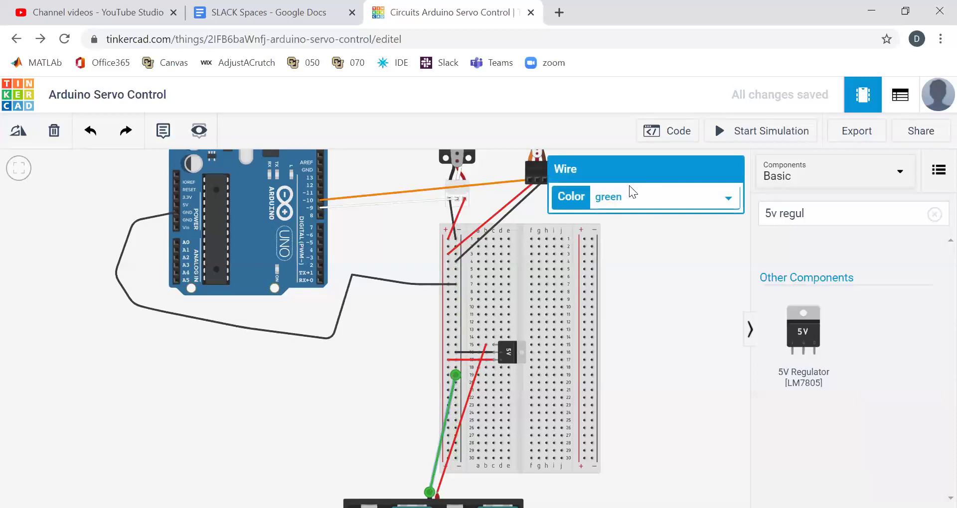
click(627, 196)
click(621, 215)
click(679, 342)
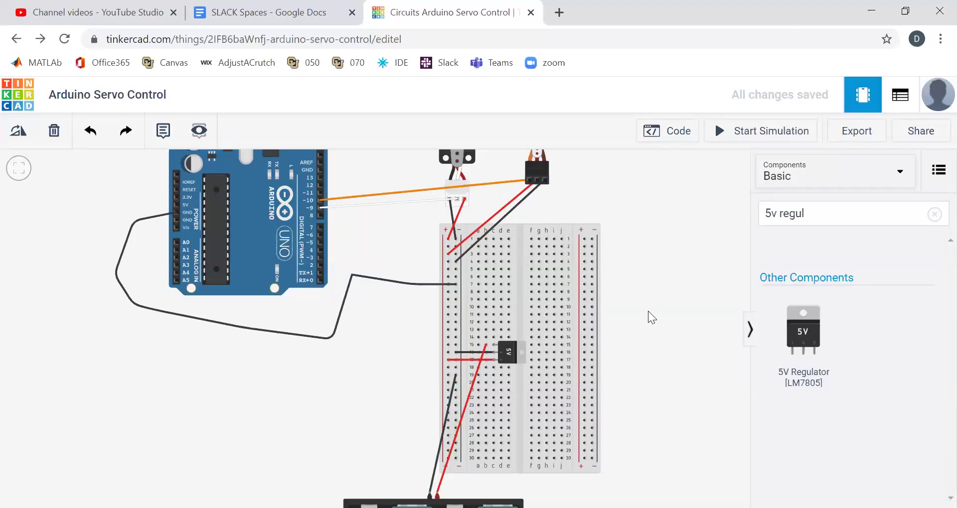
scroll(648, 311, down, 1)
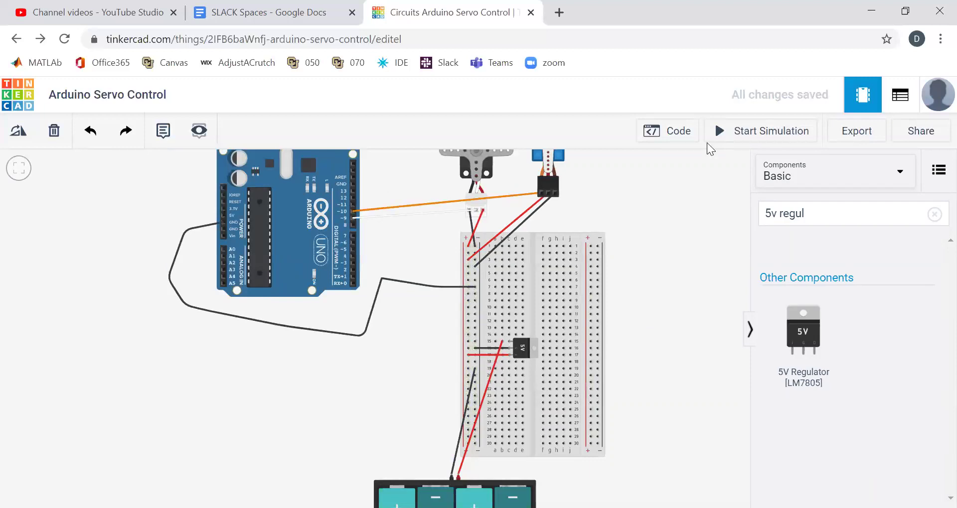
click(737, 133)
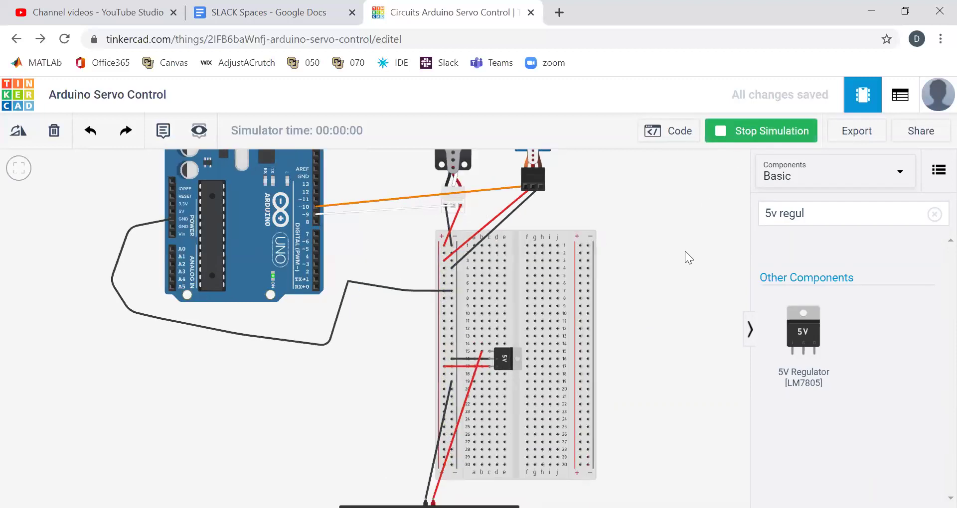
scroll(684, 251, down, 1)
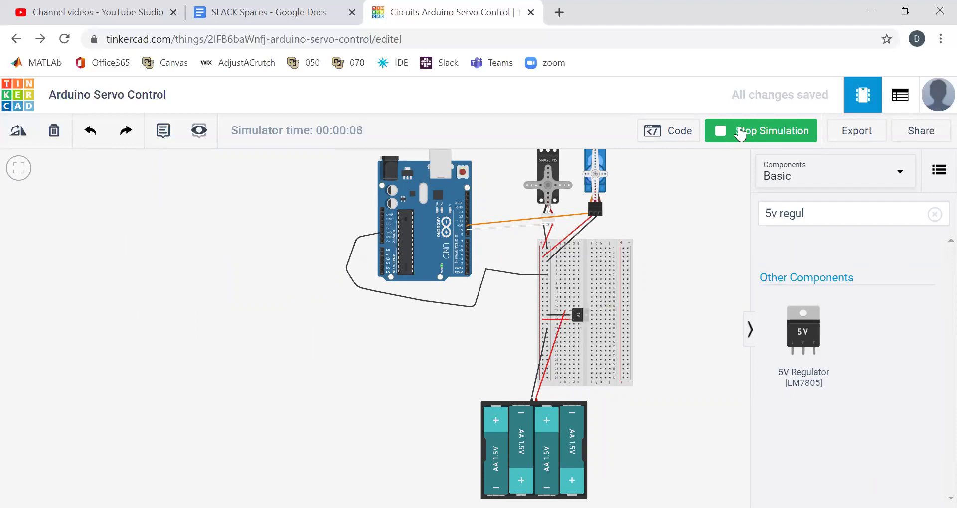
click(741, 133)
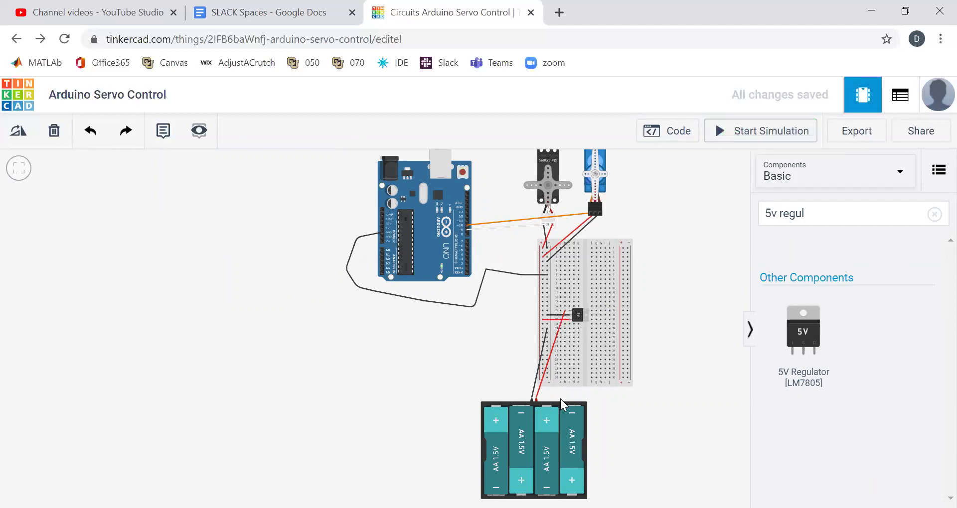
click(537, 450)
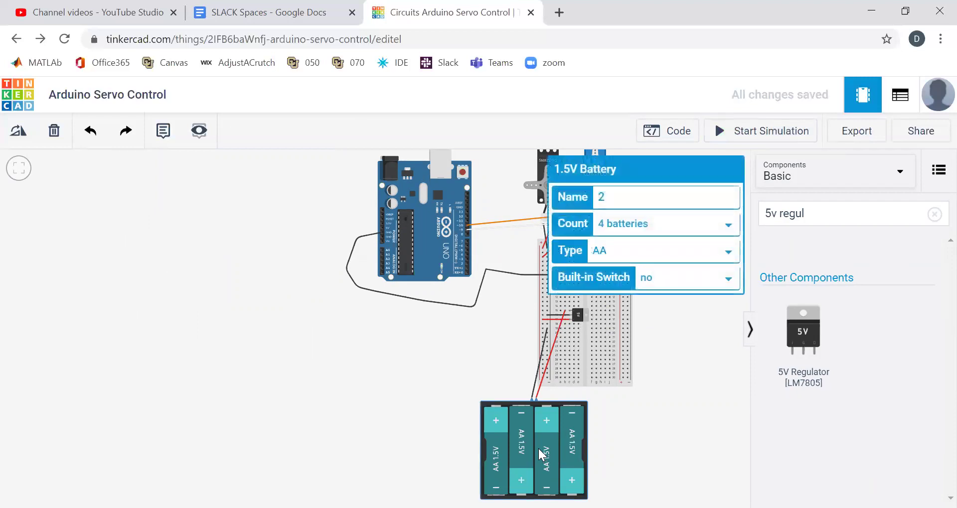
Delete the AA battery pack and place a 9V battery upright below the breadboard
key(Delete)
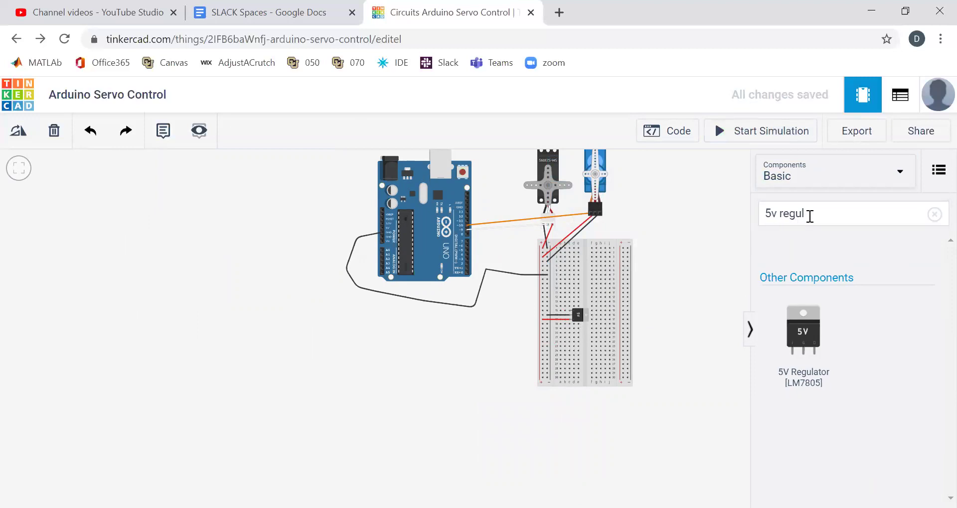
click(819, 213)
text(9v)
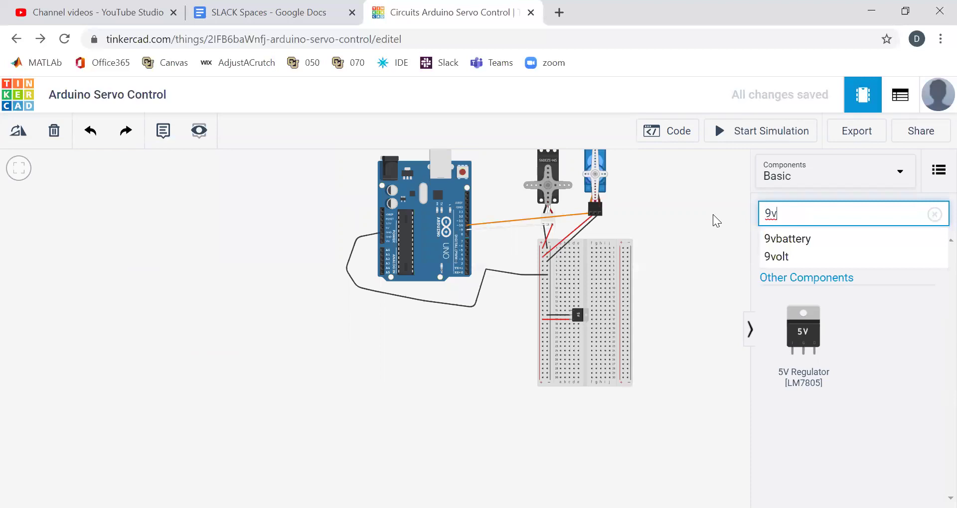
click(786, 243)
click(776, 219)
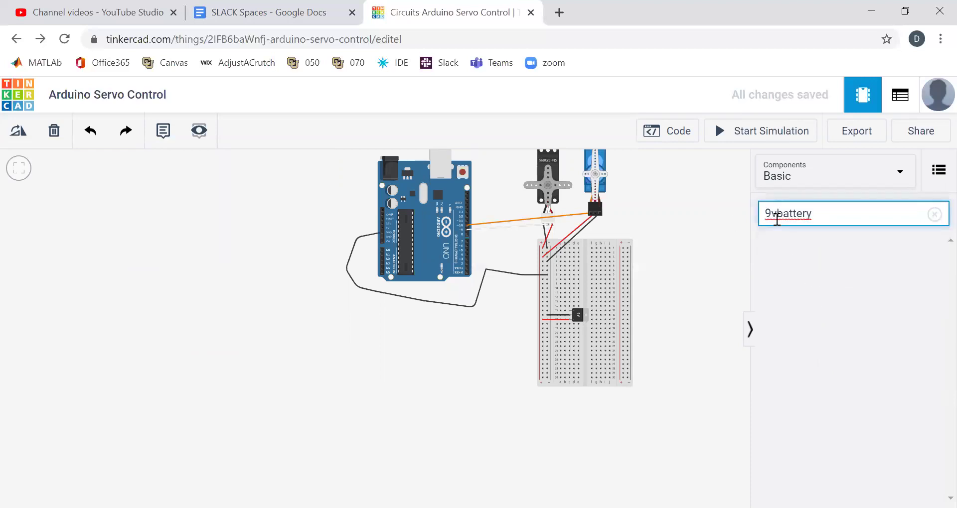
drag(804, 285, 547, 418)
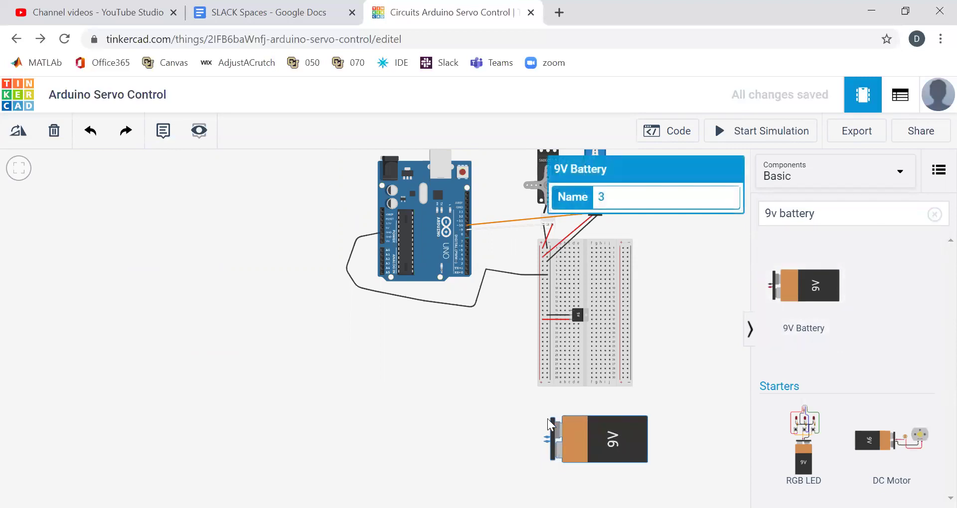
key(r)
click(573, 422)
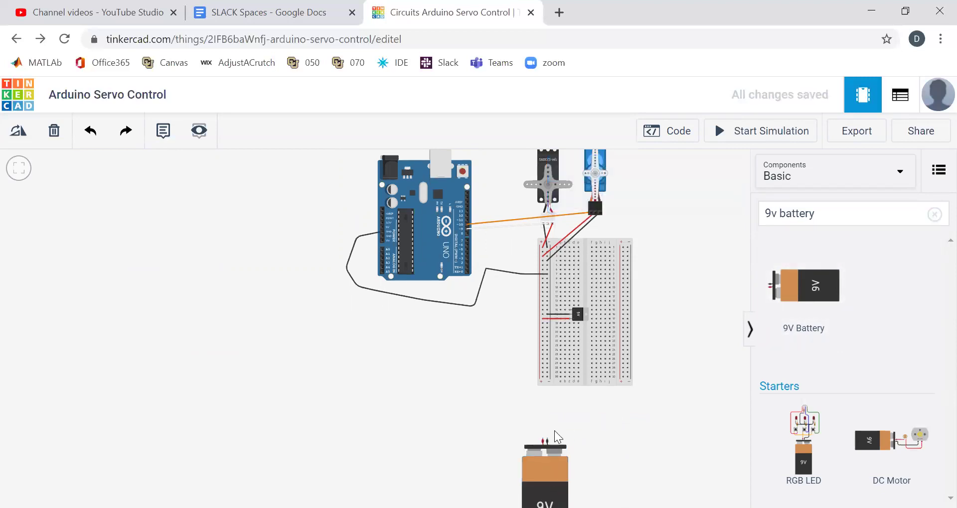
scroll(554, 430, up, 4)
Run a red wire from the 9V battery's positive terminal to the regulator input at row 15
click(535, 445)
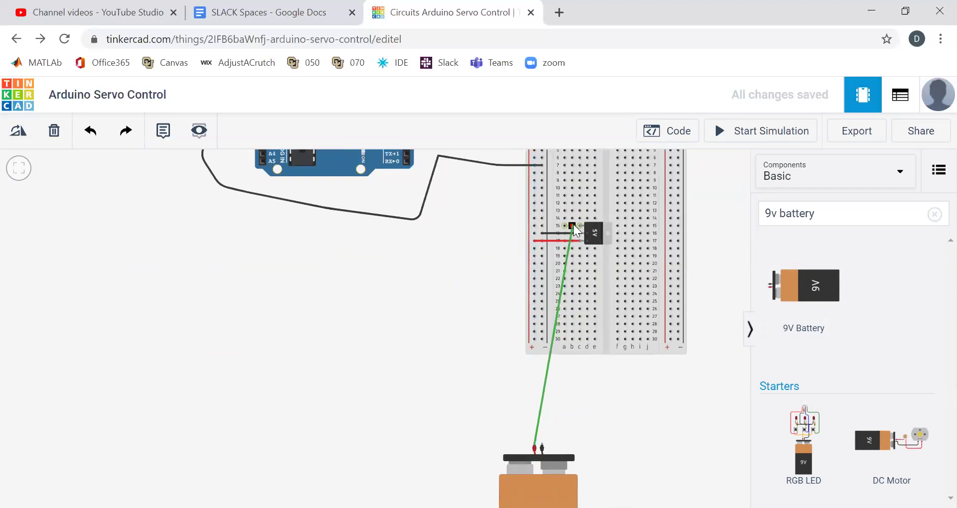
click(572, 227)
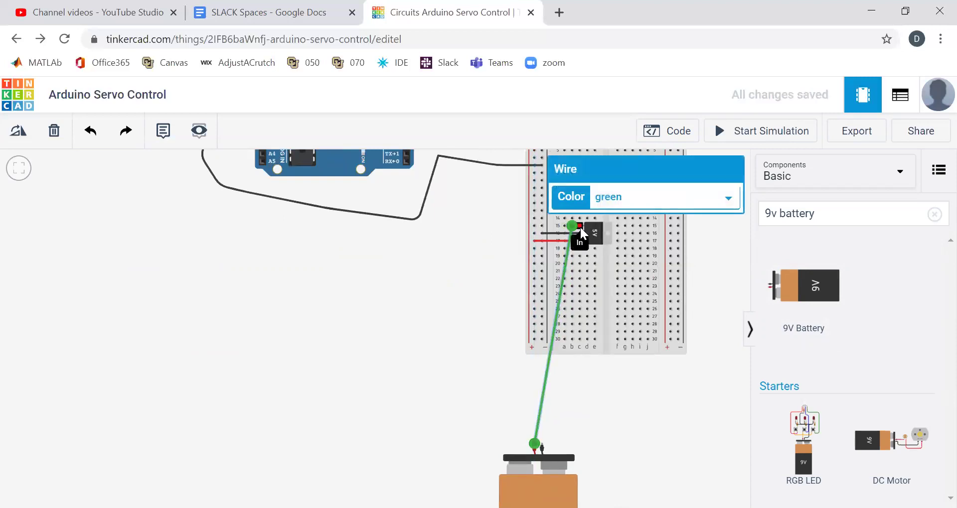
click(600, 199)
click(610, 243)
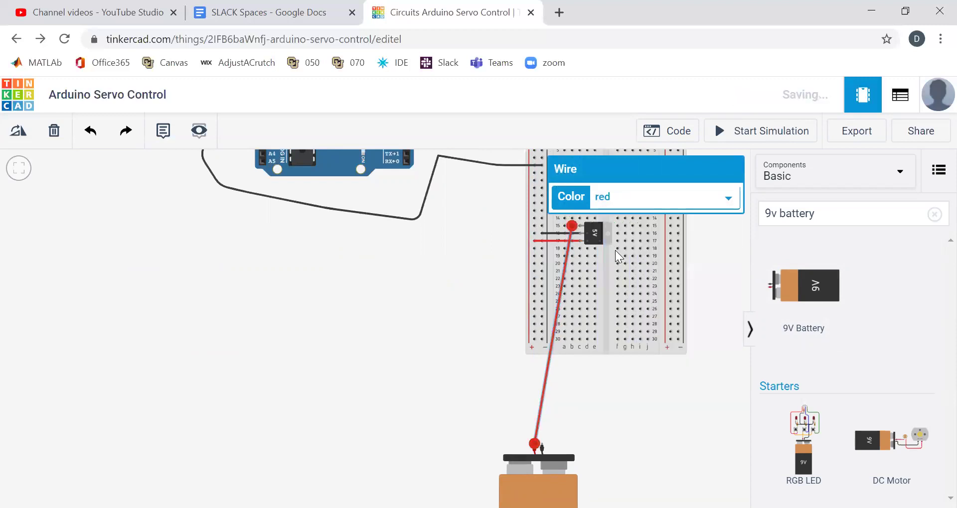
click(555, 433)
Run a black wire from the battery's negative terminal to the ground rail
click(543, 447)
click(548, 341)
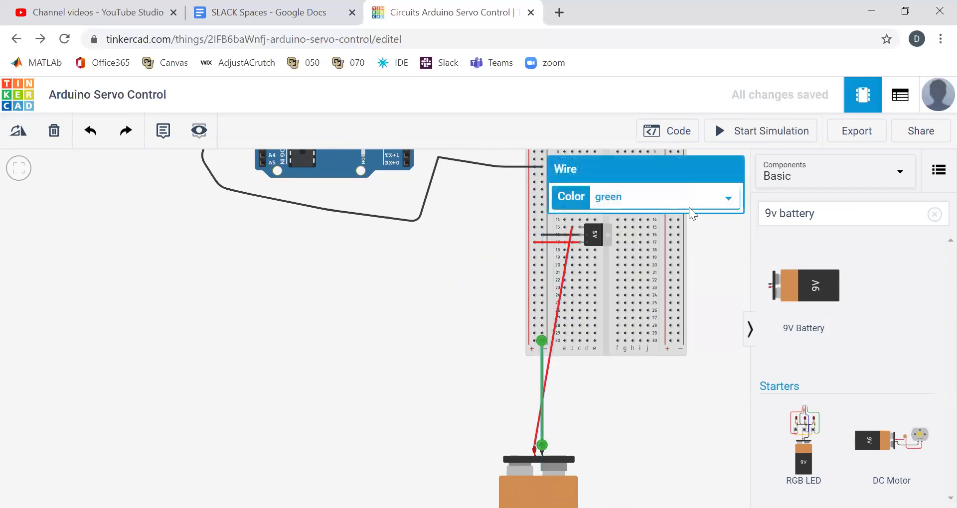
click(664, 195)
click(639, 222)
scroll(681, 289, down, 5)
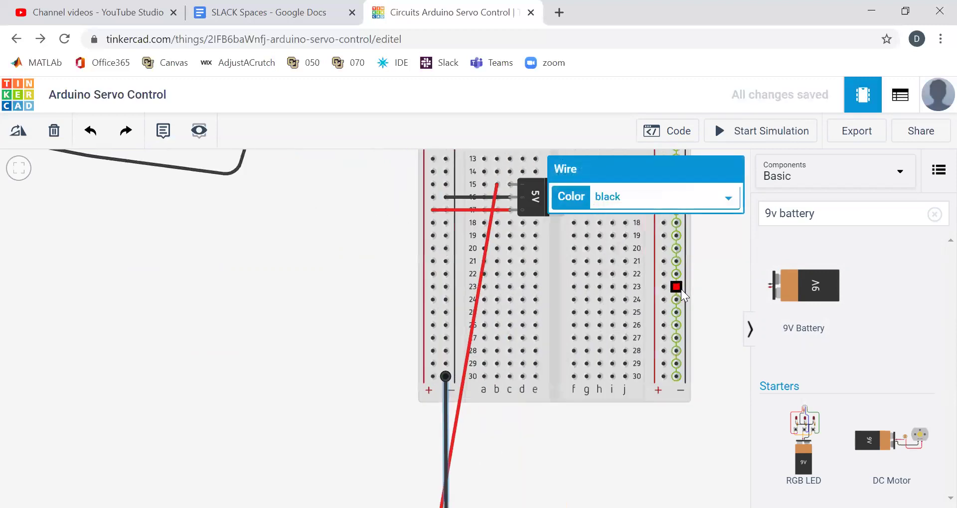
scroll(682, 261, down, 3)
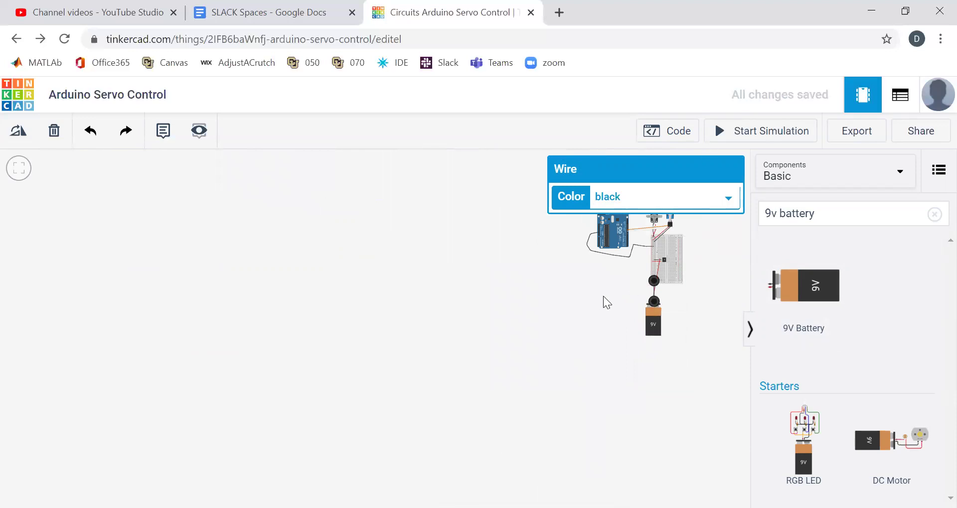
scroll(629, 280, up, 3)
Cancel a stray wire and recentre and zoom the view on the circuit
drag(543, 273, 408, 283)
click(532, 265)
key(Escape)
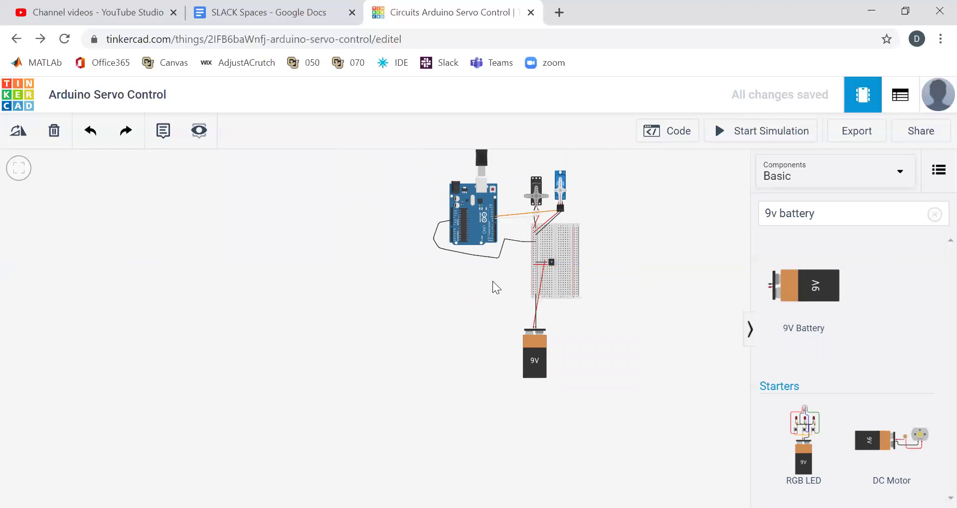
drag(492, 281, 302, 326)
scroll(339, 312, up, 2)
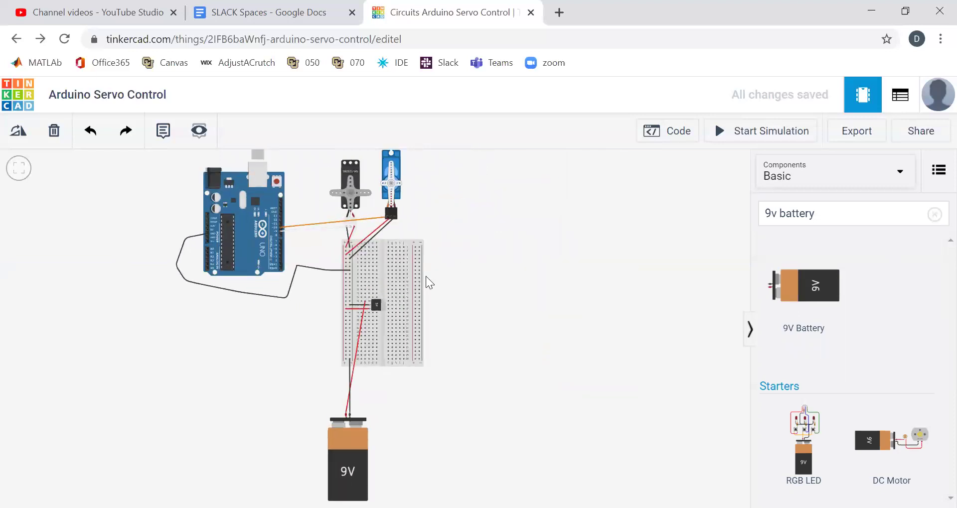
scroll(421, 302, up, 3)
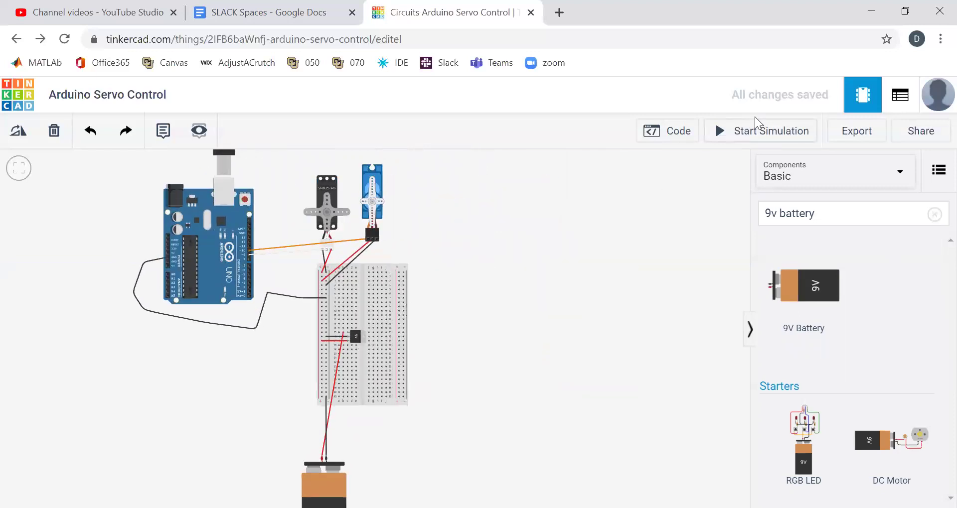
click(744, 131)
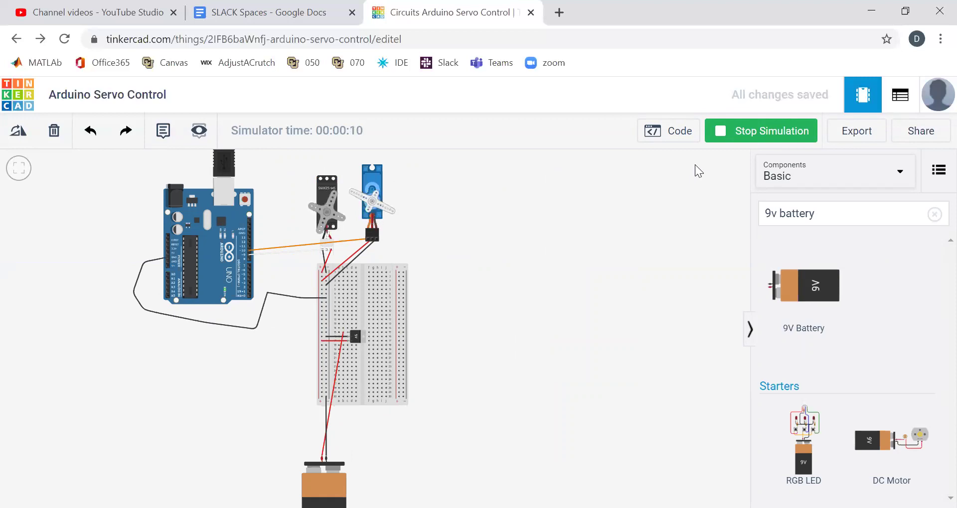
click(746, 134)
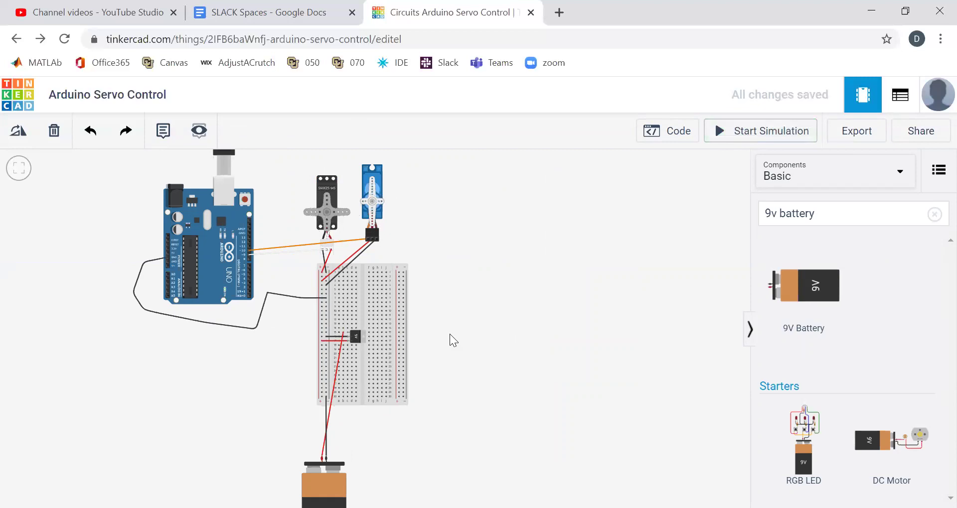
Delete the 5V regulator, both battery wires and the 9V battery
click(356, 339)
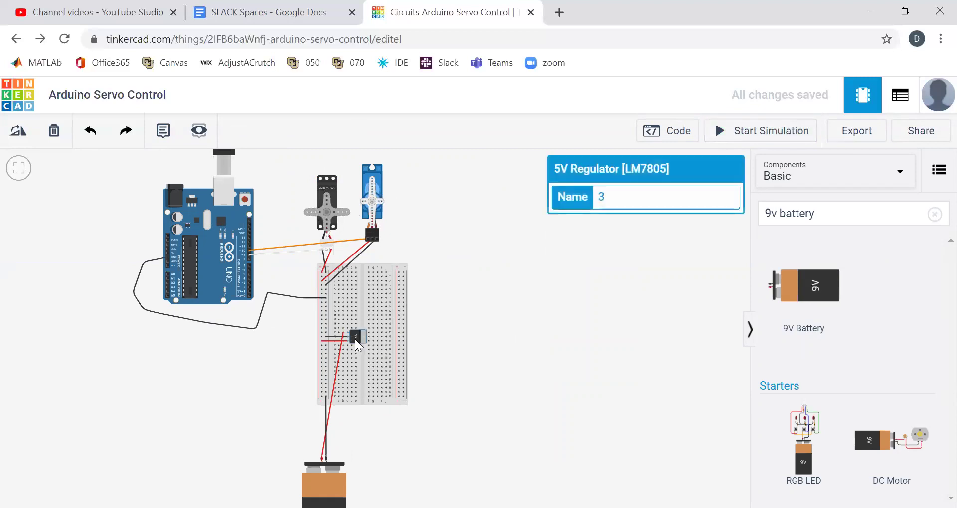
key(Delete)
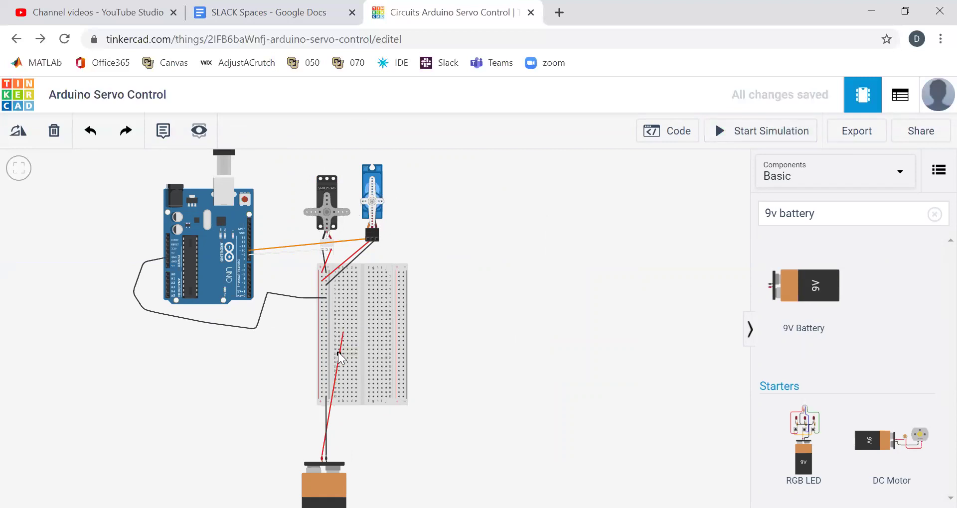
click(334, 391)
key(Delete)
click(326, 408)
key(Delete)
click(323, 473)
key(Delete)
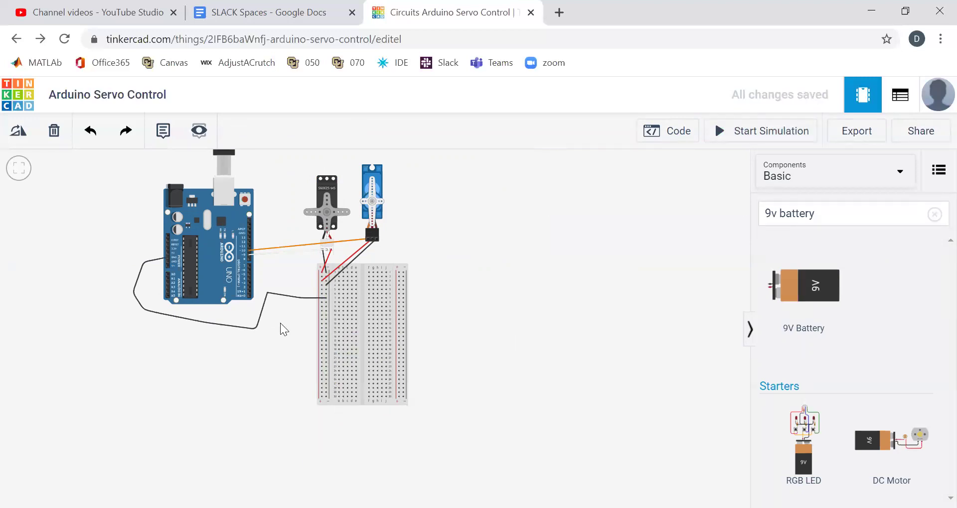
Route a red wire from the Uno's 5V pin below the board to the breadboard rail
click(168, 257)
click(114, 270)
click(180, 343)
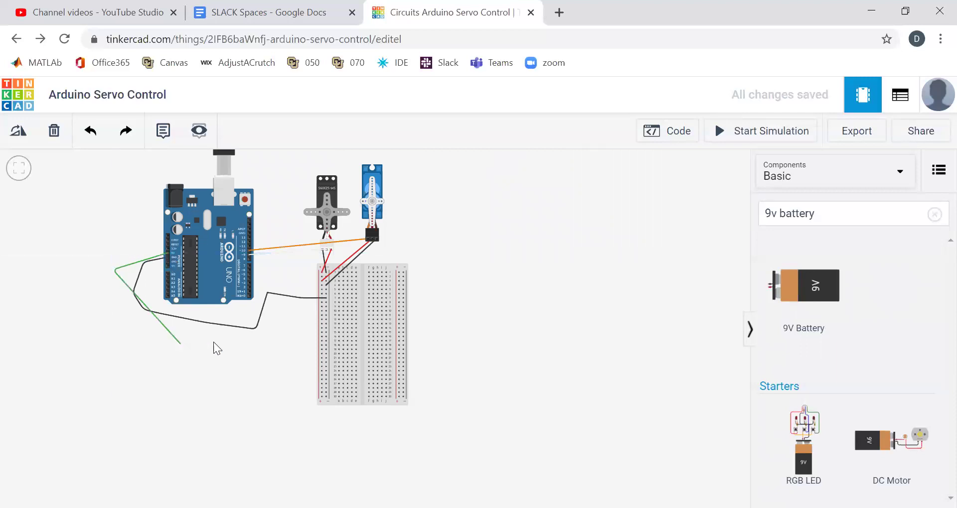
click(321, 328)
click(635, 204)
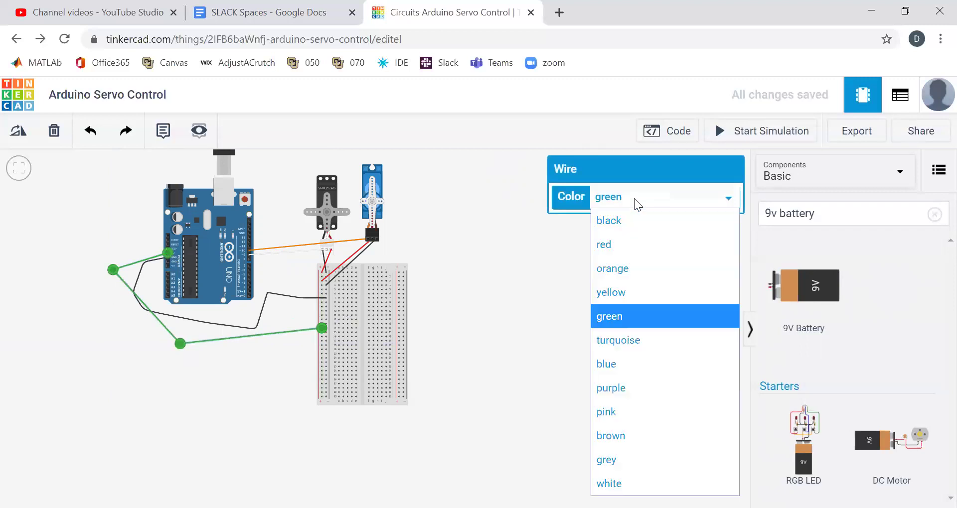
click(603, 244)
click(504, 332)
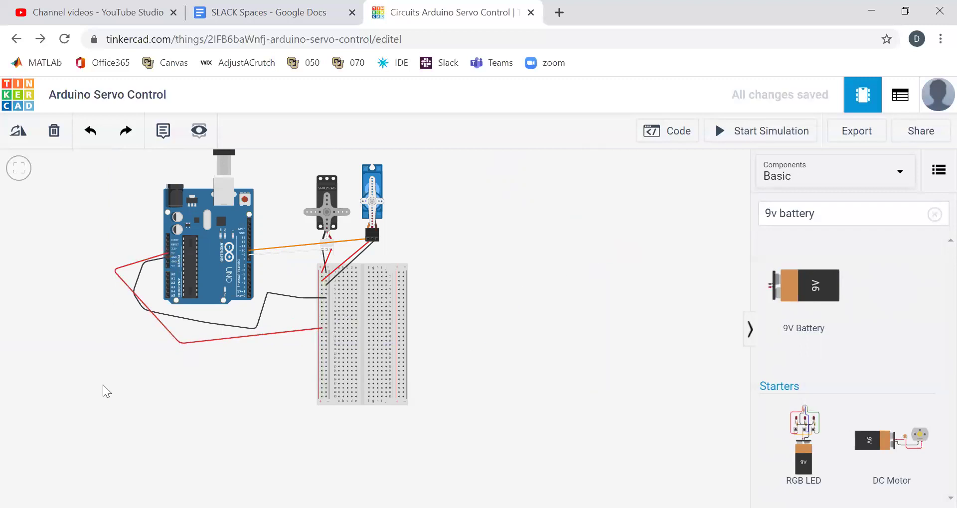
click(164, 333)
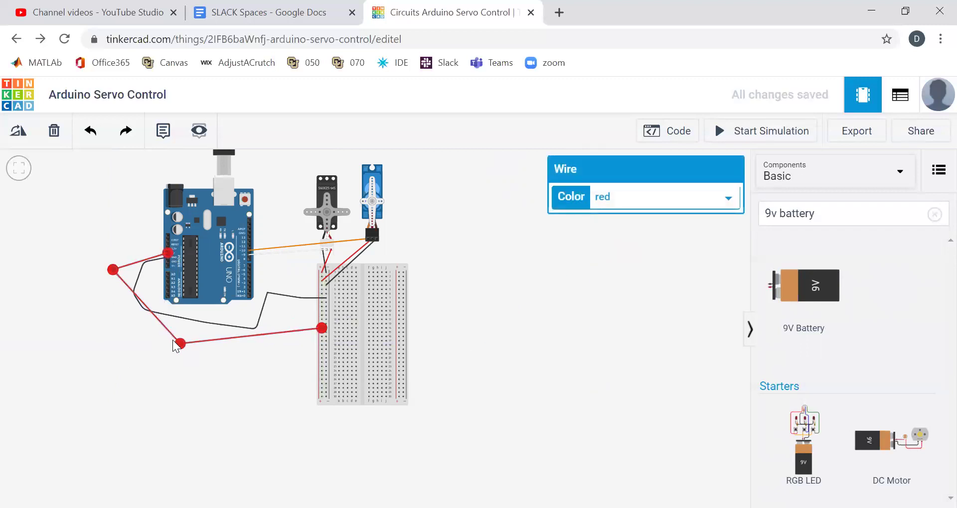
drag(175, 343, 145, 348)
click(484, 326)
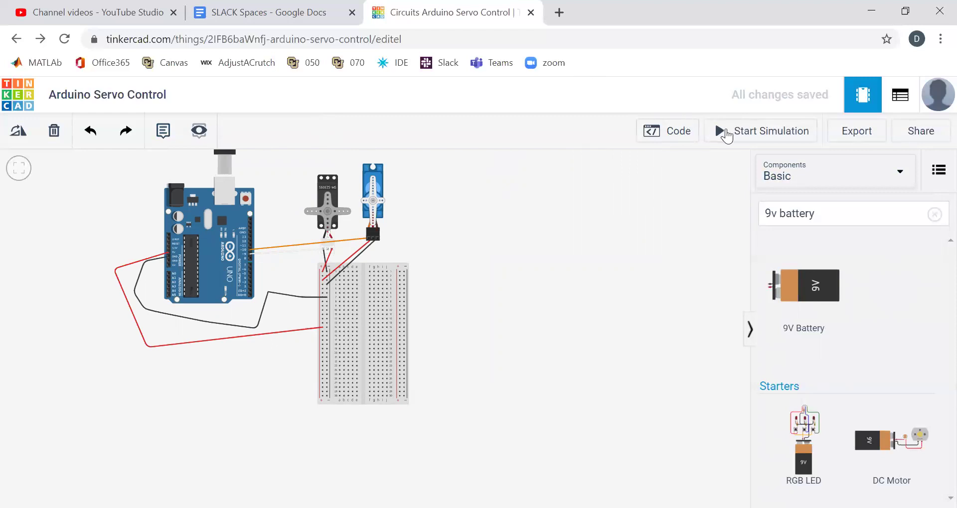
click(729, 133)
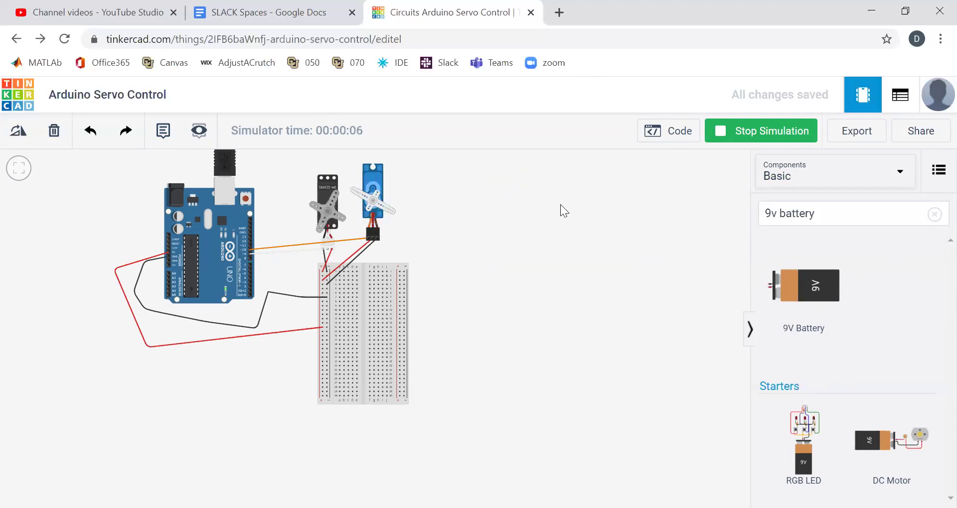
click(760, 136)
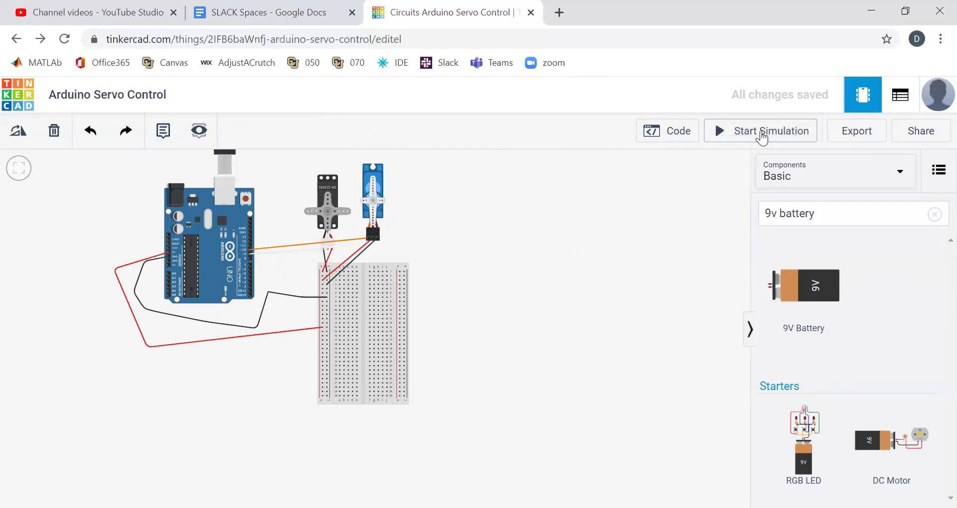